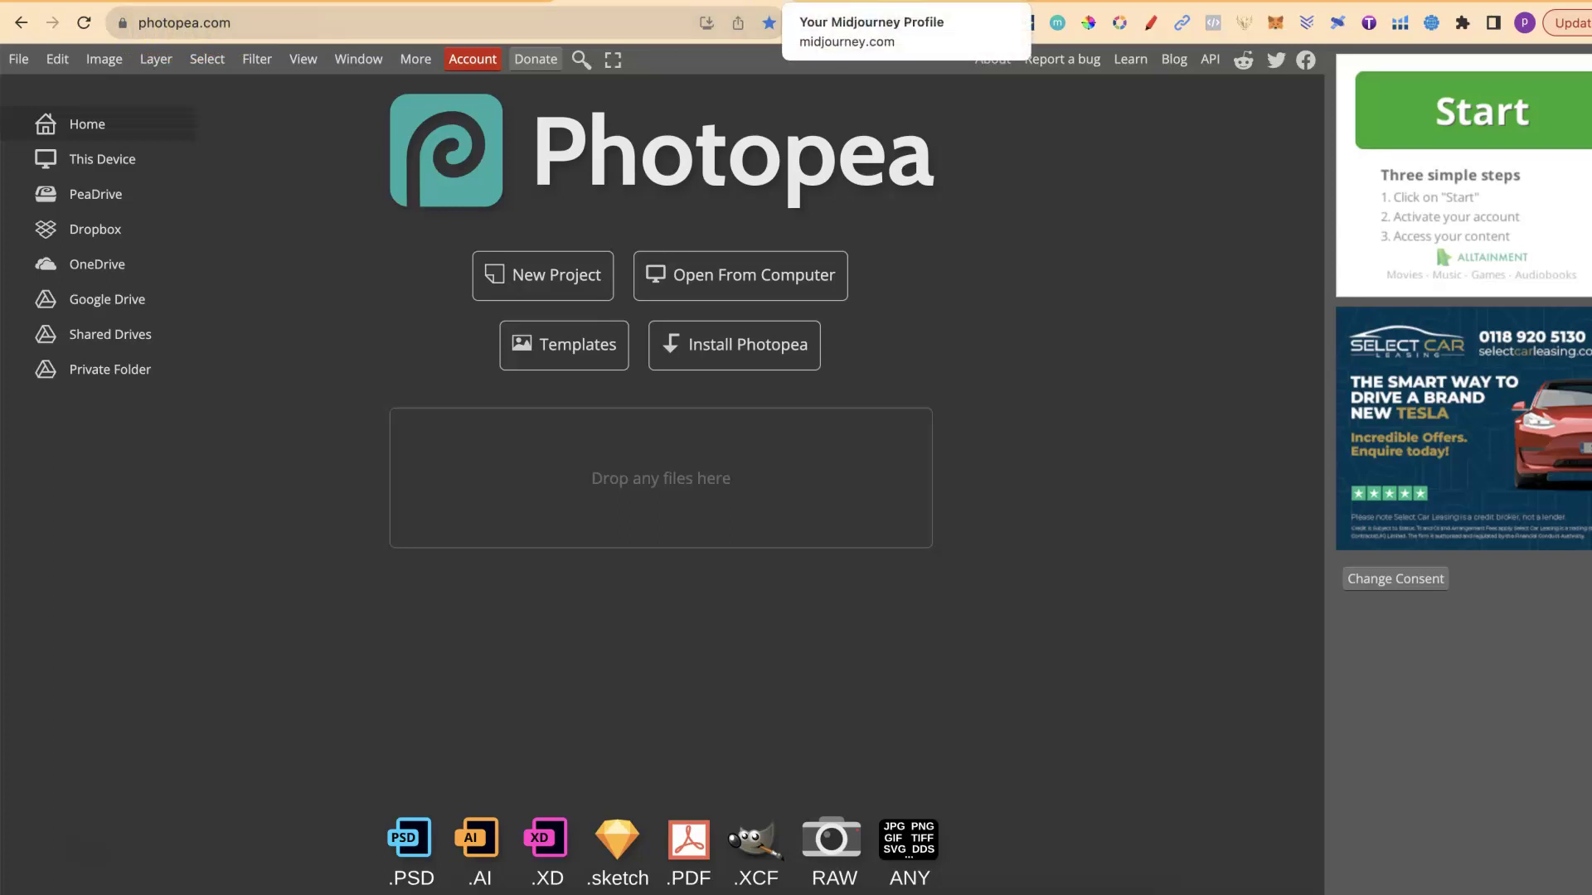
Step: Download the afro-woman coloring page from Midjourney as a PNG, then return to Photopea
{"action": "left_click", "coordinate": [807, 22]}
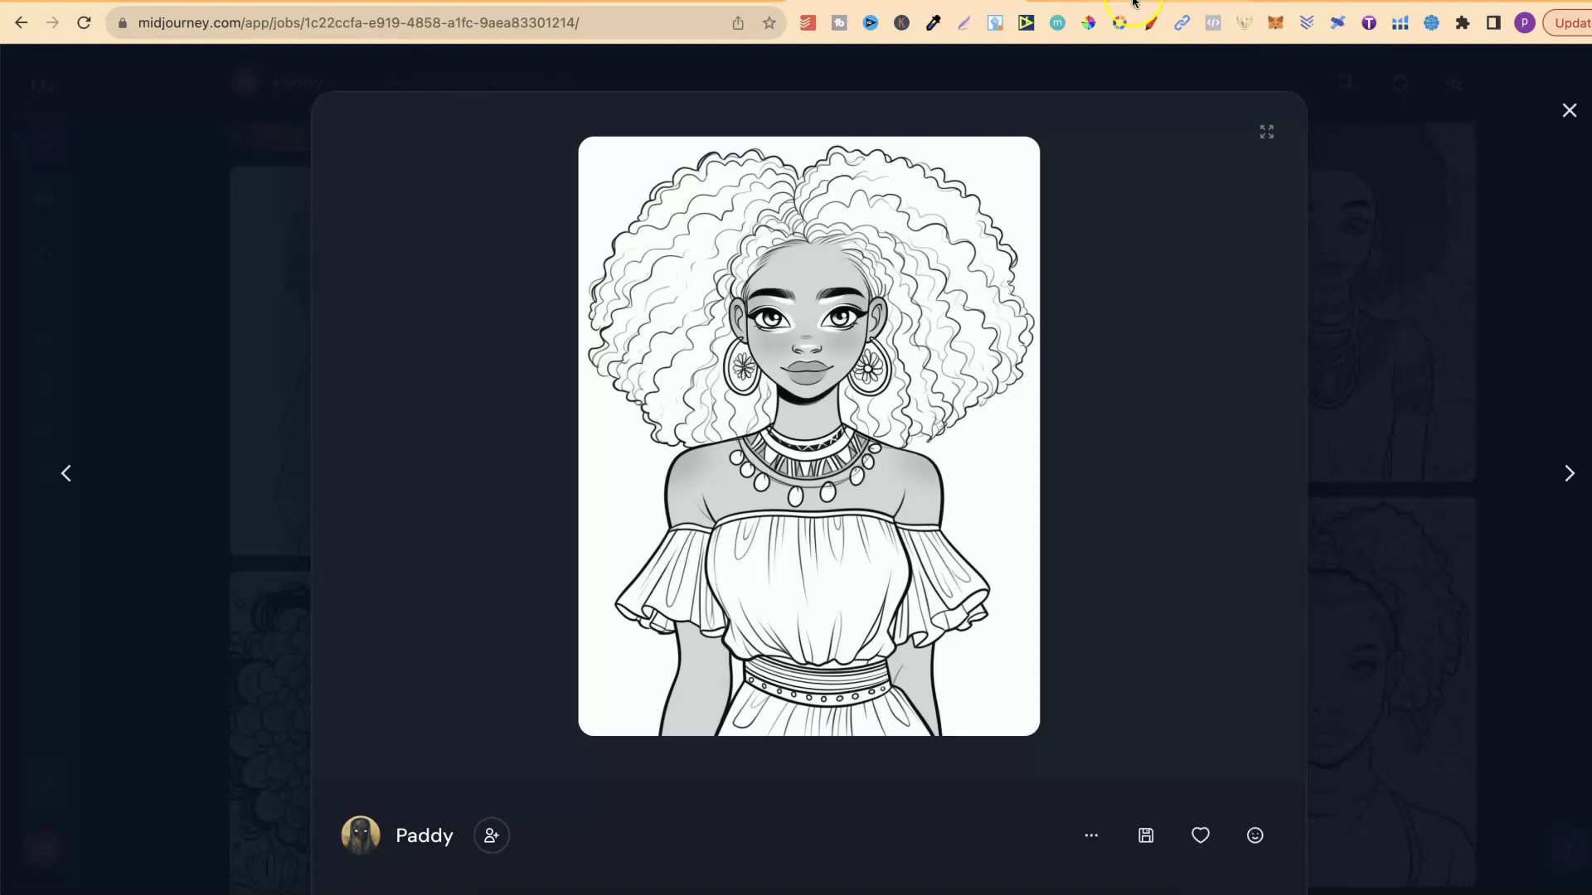
{"action": "key", "text": "ctrl+Tab"}
{"action": "left_click", "coordinate": [1146, 834]}
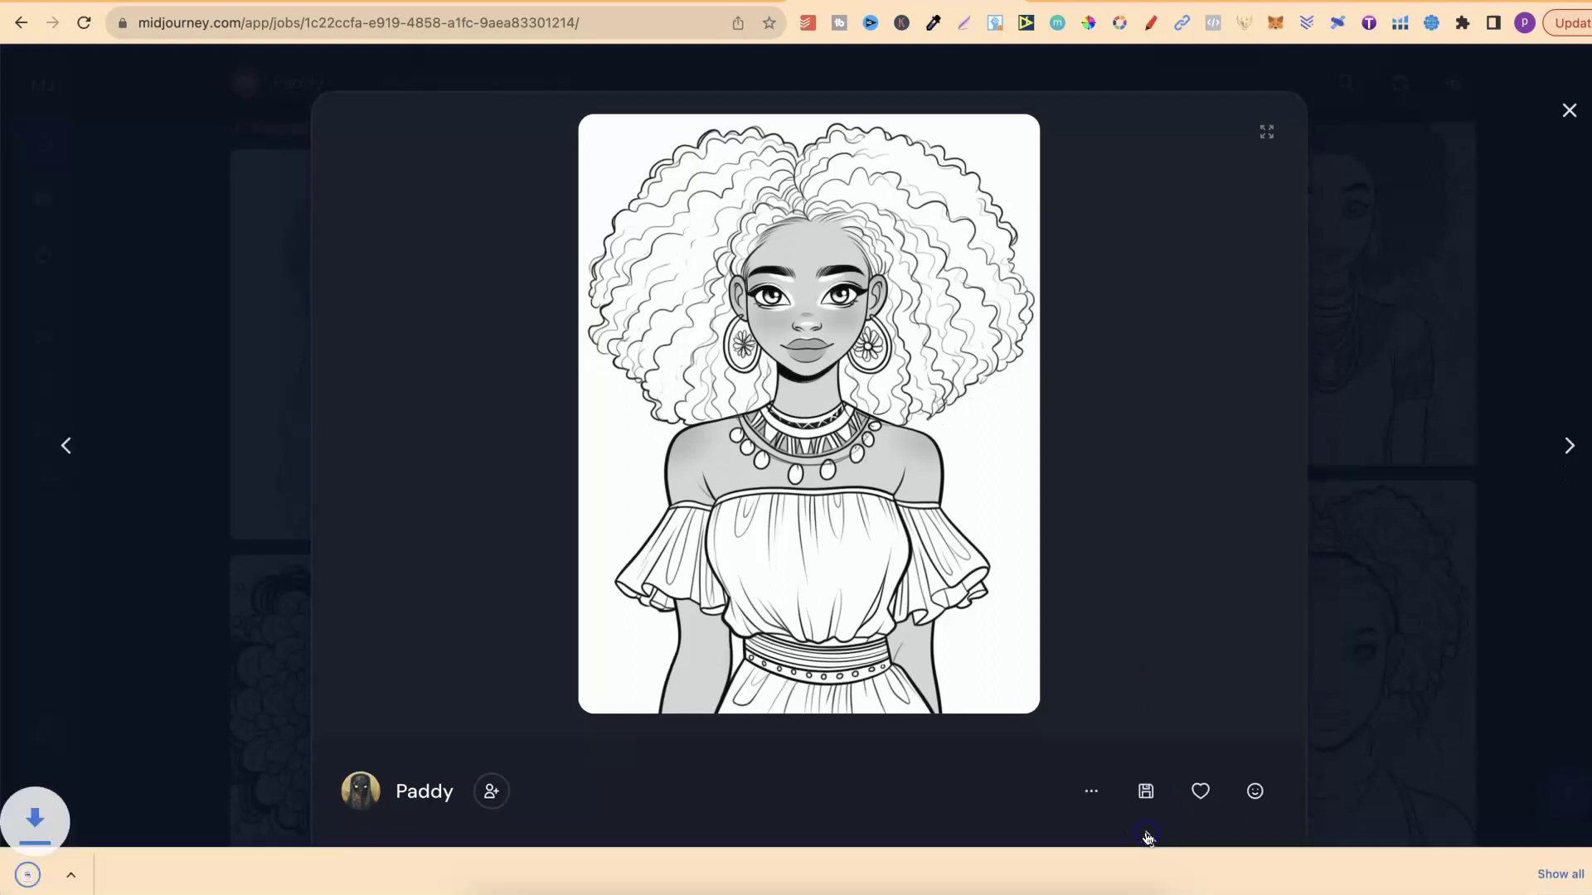
{"action": "left_click", "coordinate": [665, 5]}
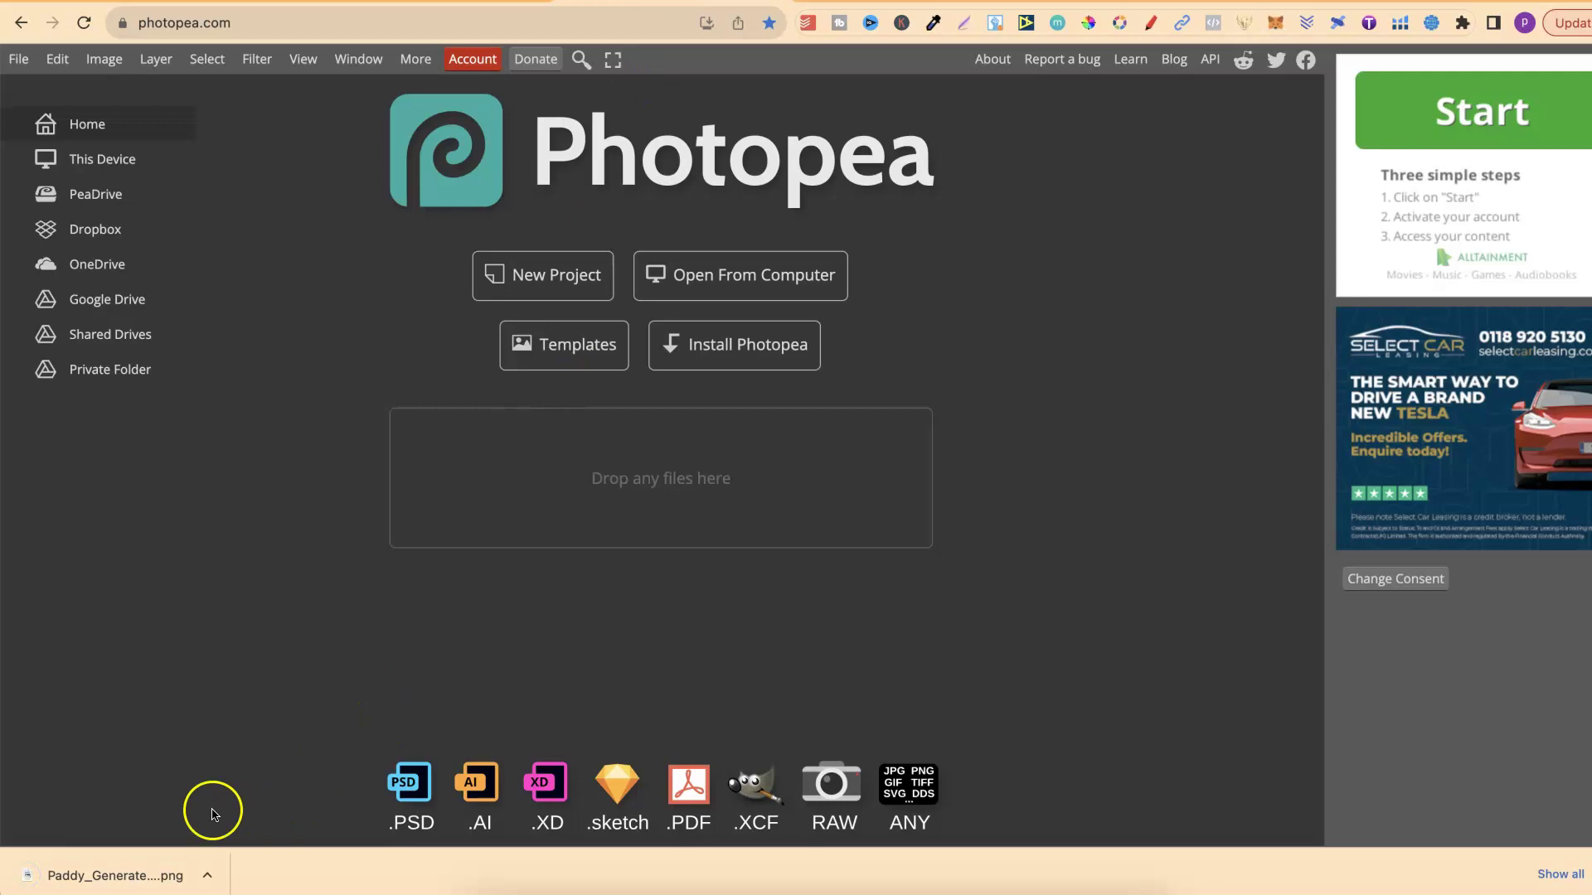
Step: Open the downloaded coloring-page PNG in Photopea and zoom in closer on the face
{"action": "left_click_drag", "start_coordinate": [150, 885], "coordinate": [617, 504]}
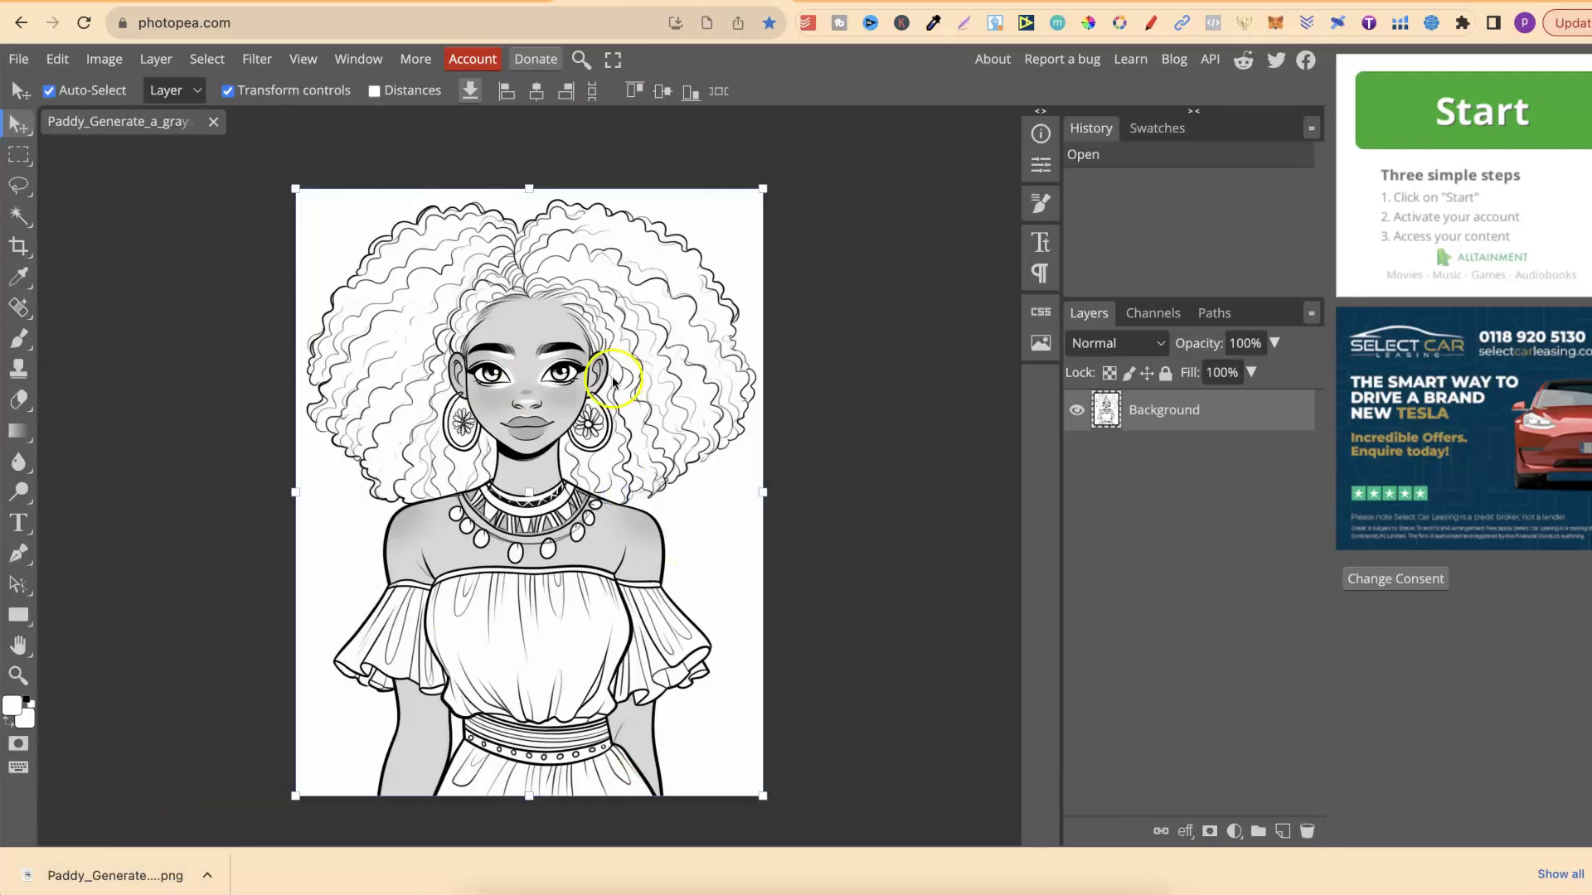
{"action": "left_click", "coordinate": [1588, 875]}
{"action": "left_click", "coordinate": [303, 59]}
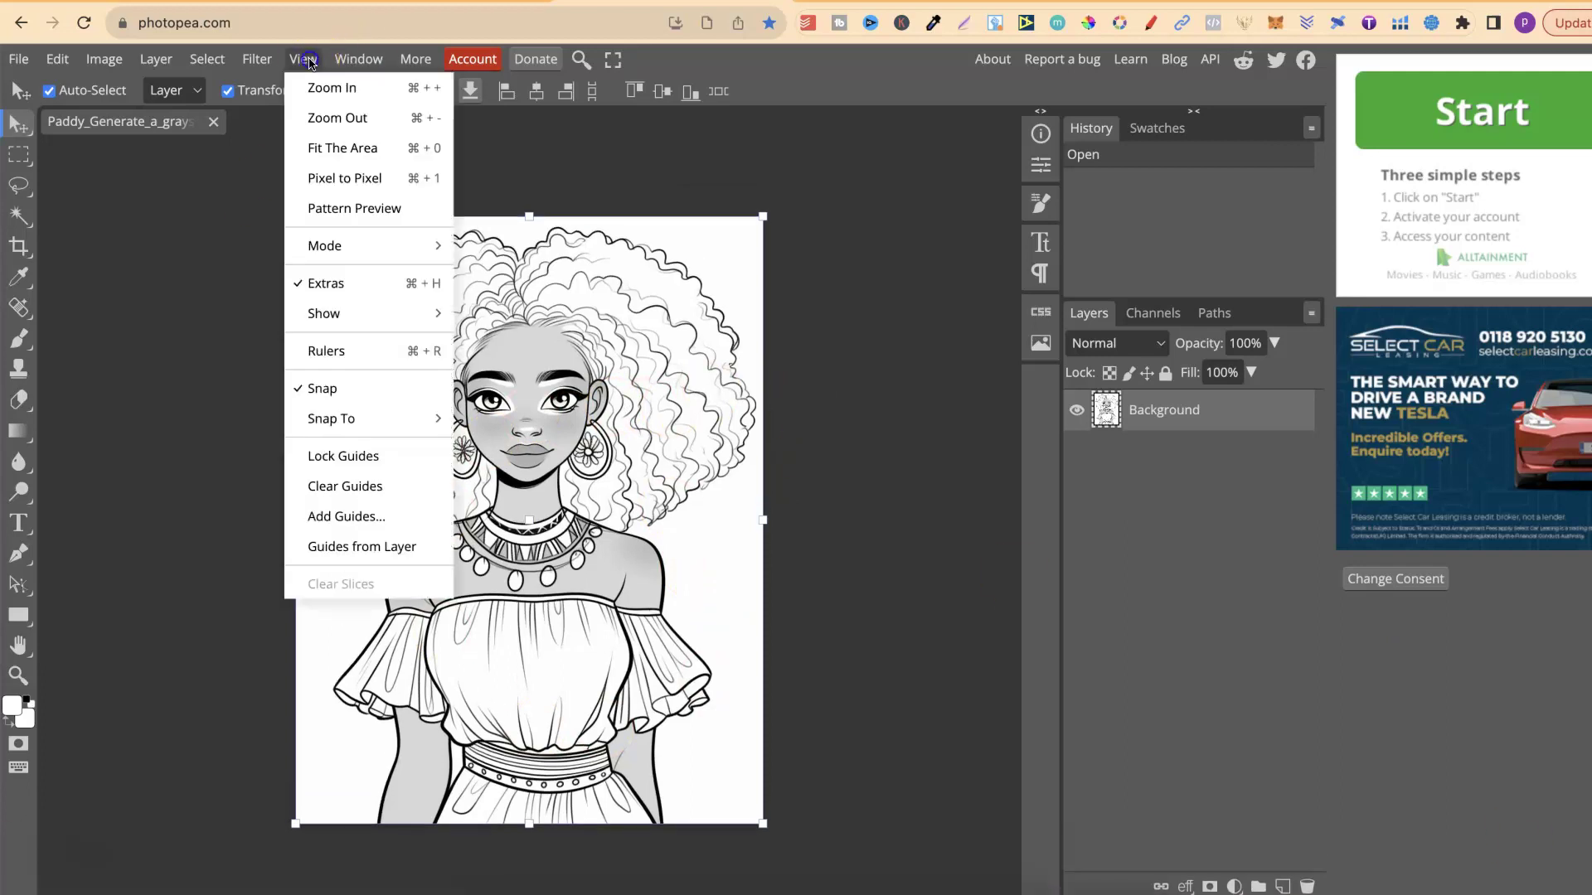
{"action": "left_click", "coordinate": [335, 97]}
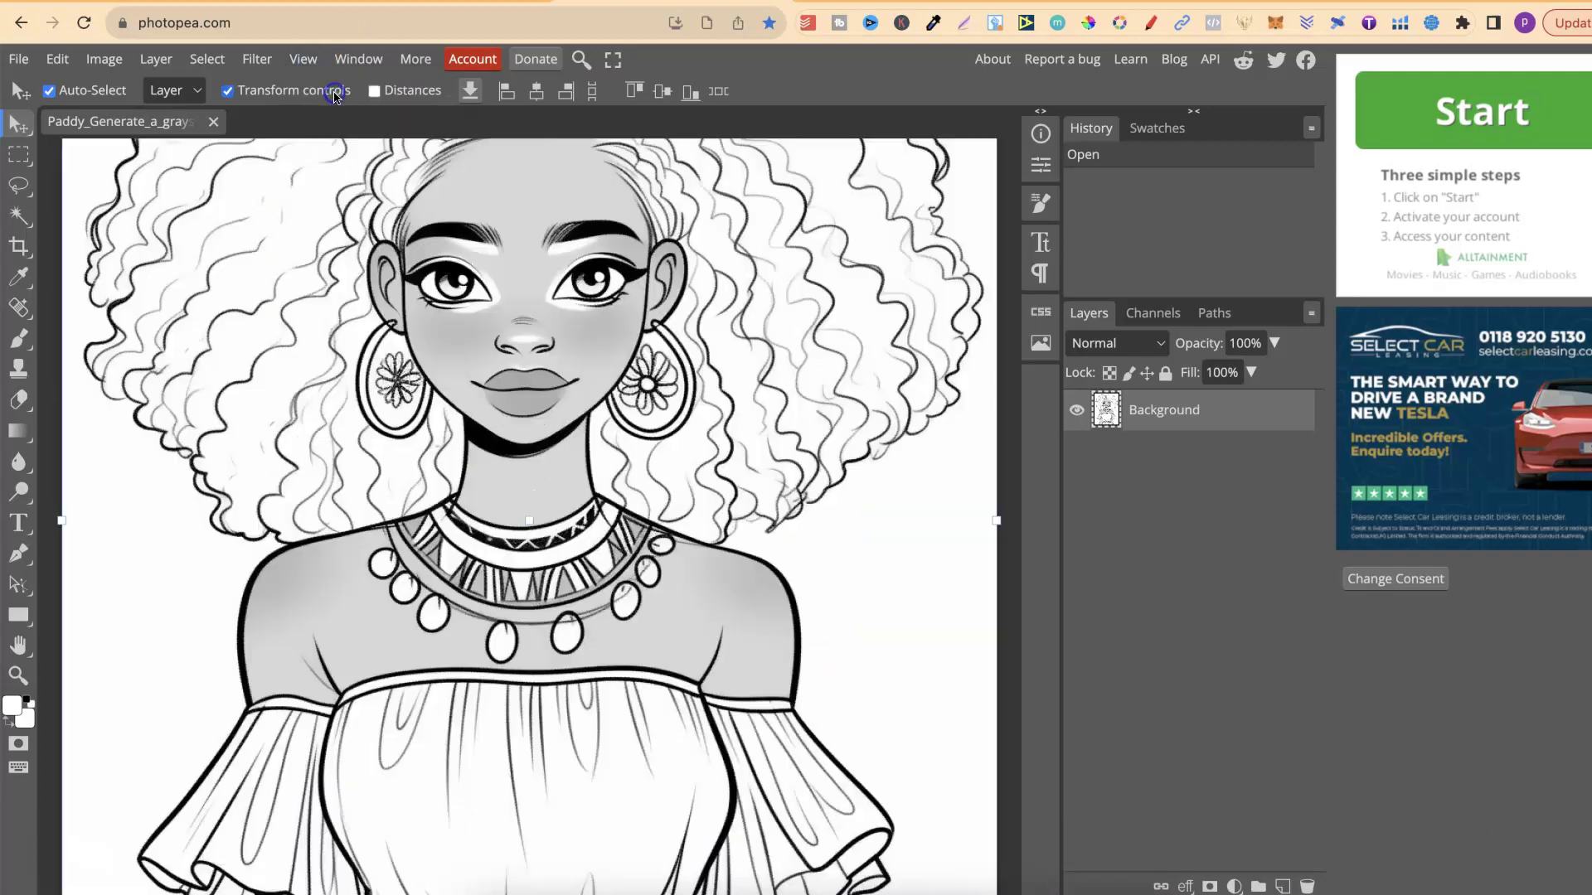
{"action": "left_click", "coordinate": [307, 60]}
{"action": "left_click", "coordinate": [324, 90]}
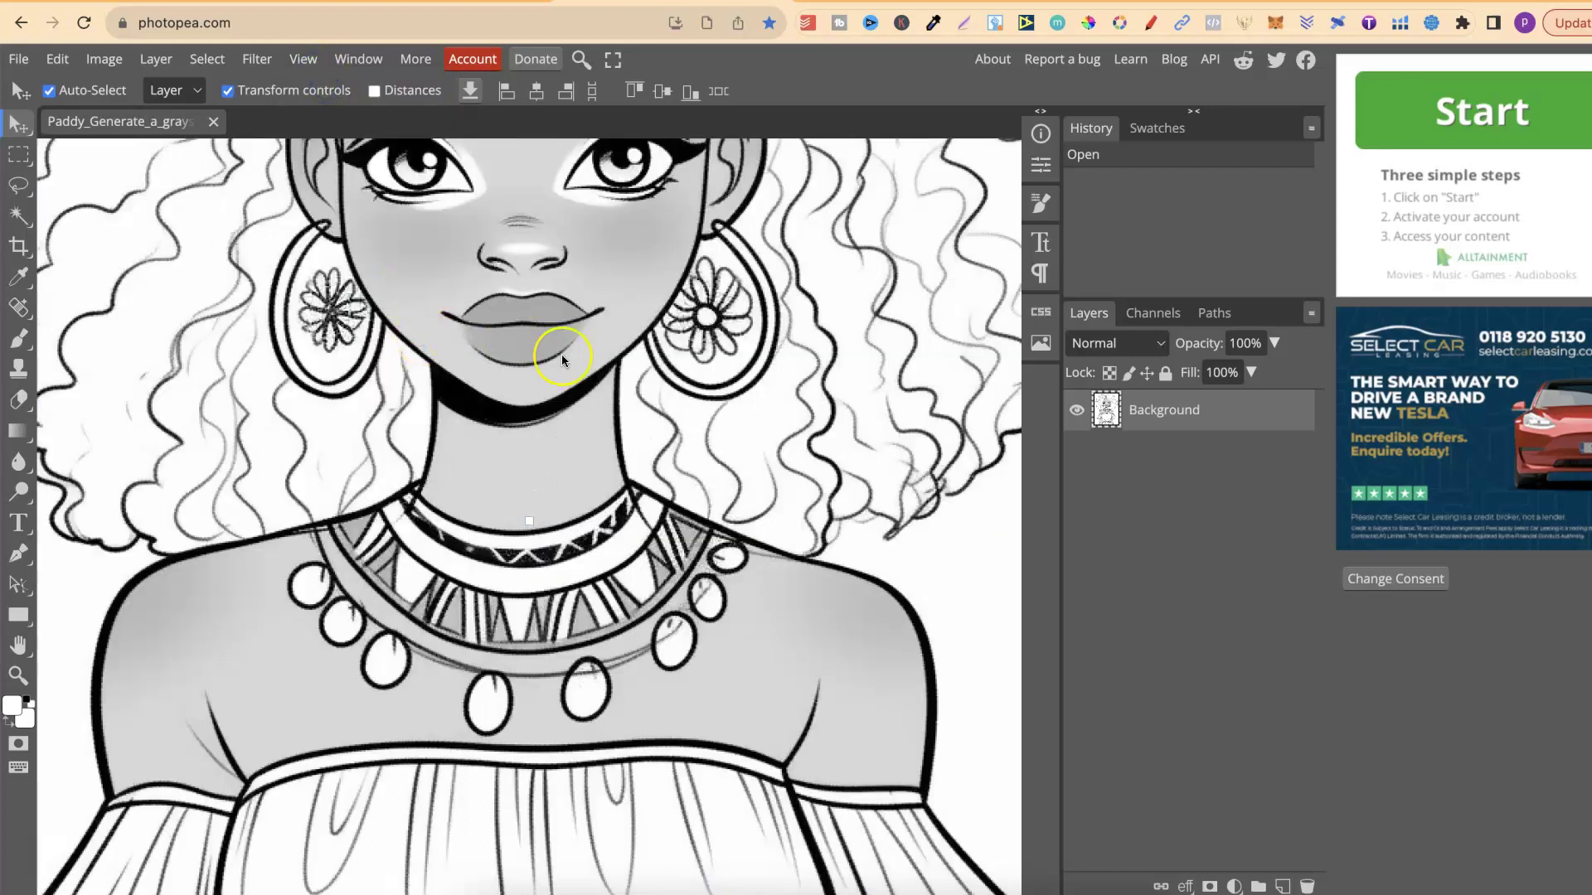
{"action": "scroll", "coordinate": [562, 361], "scroll_direction": "up", "scroll_amount": 5}
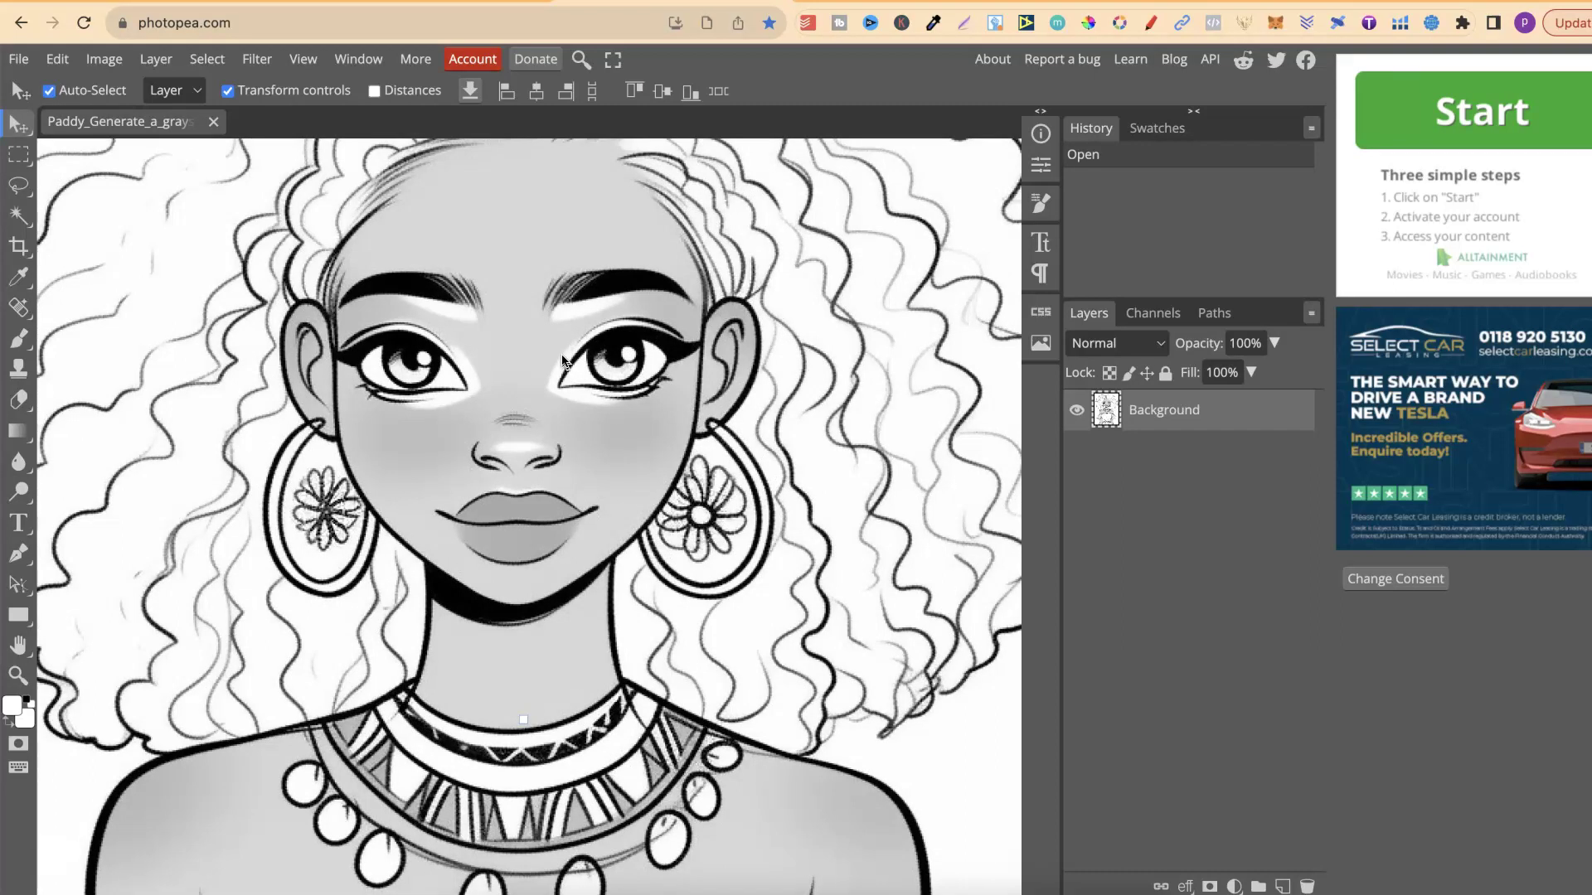
Step: Select the Paint Bucket tool and set the foreground colour to white (ffffff)
{"action": "left_click", "coordinate": [17, 432]}
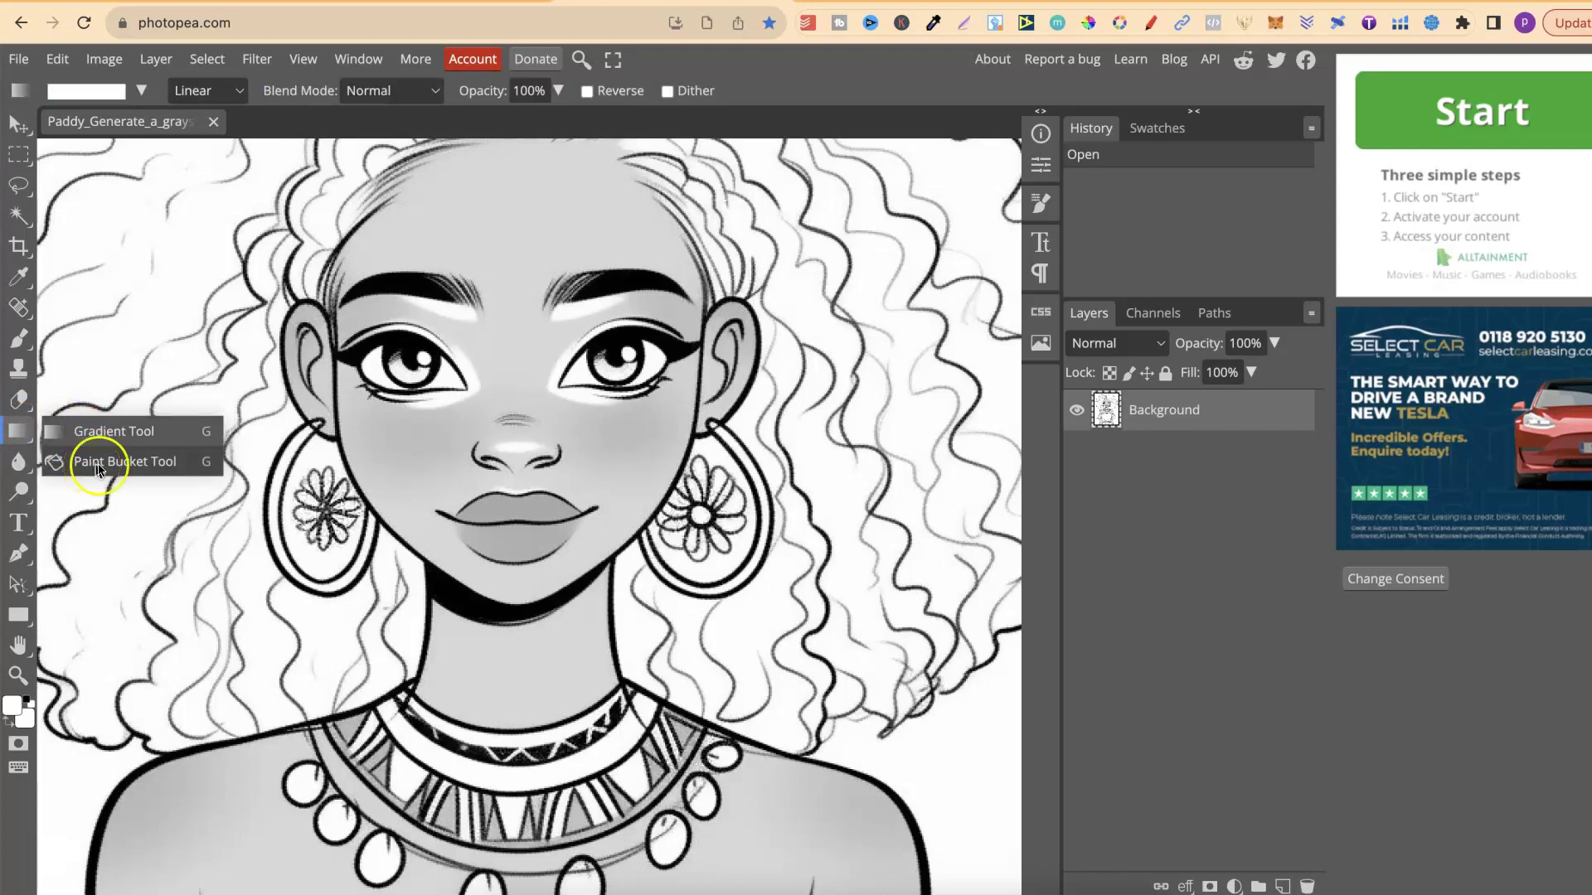
{"action": "left_click", "coordinate": [140, 469]}
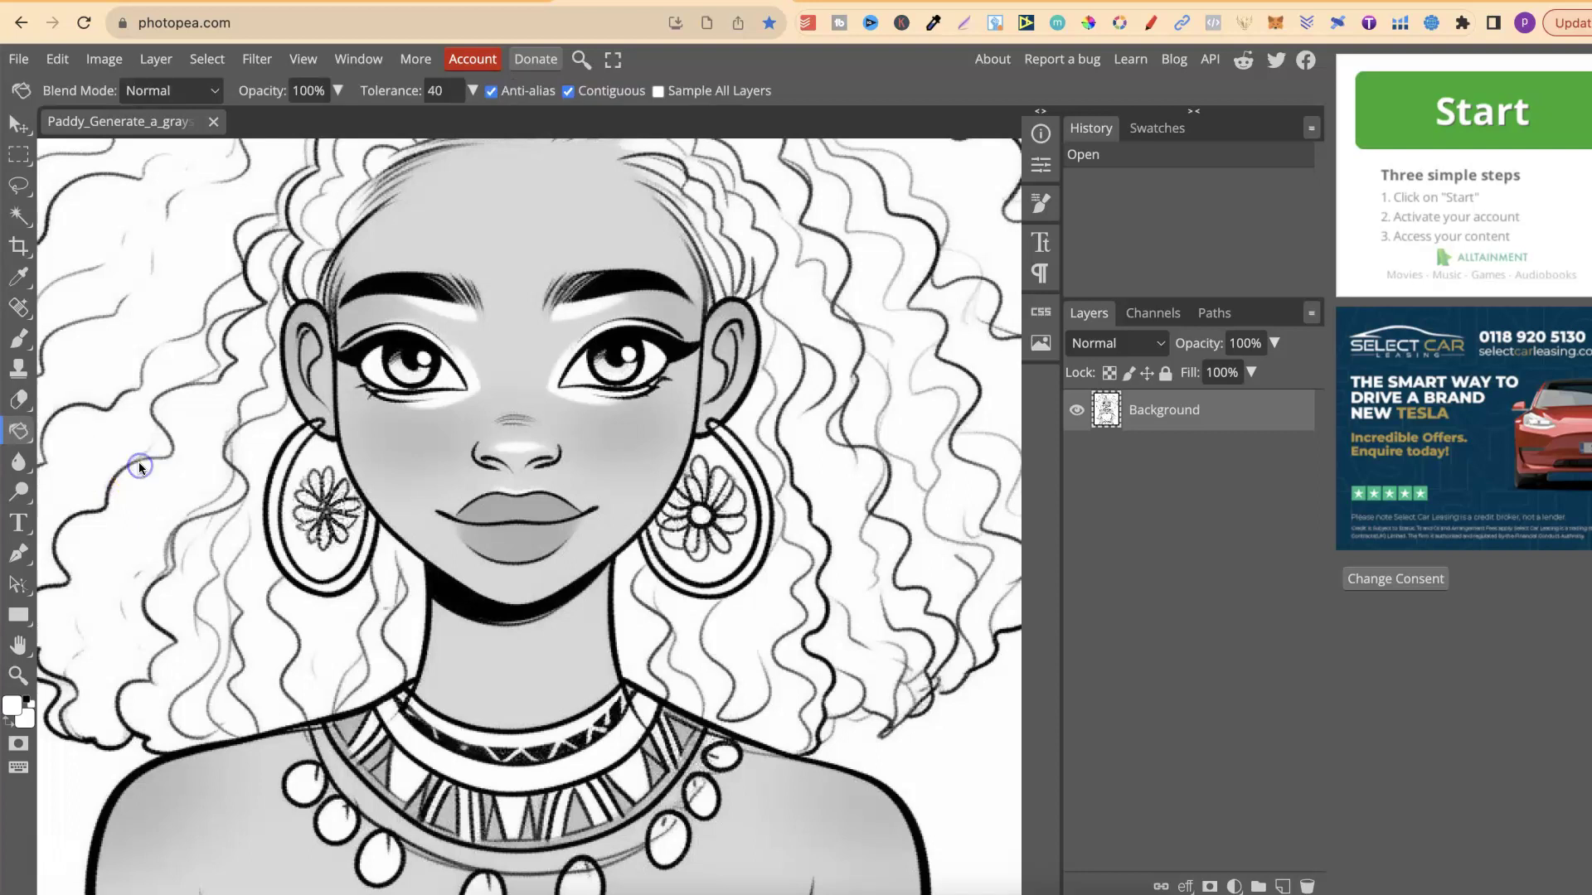
{"action": "left_click", "coordinate": [13, 705]}
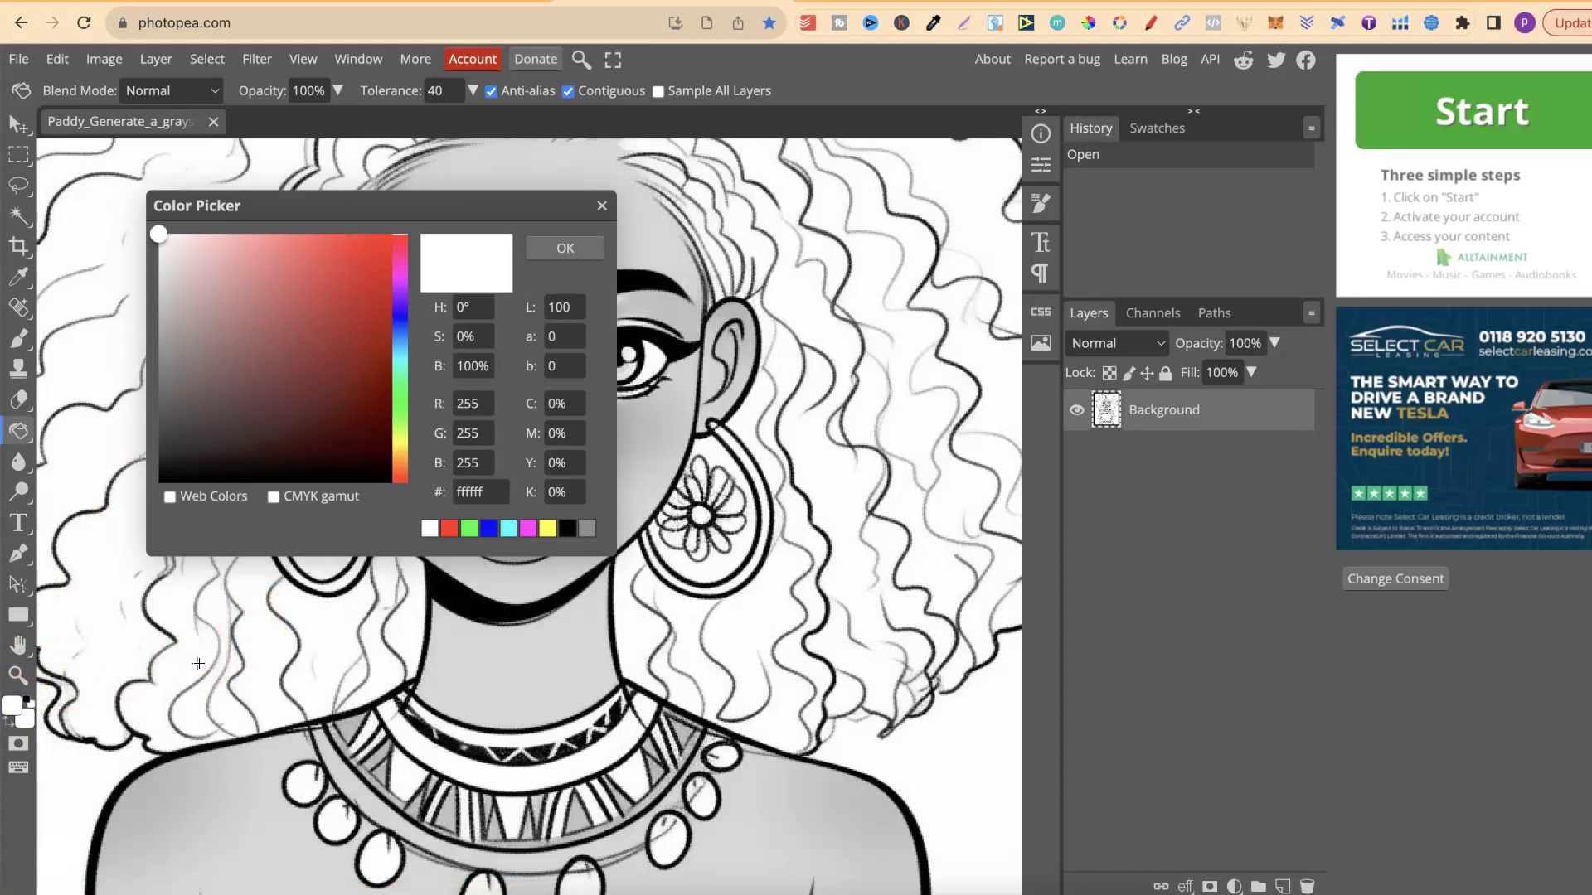
{"action": "left_click", "coordinate": [22, 717]}
{"action": "left_click", "coordinate": [565, 249]}
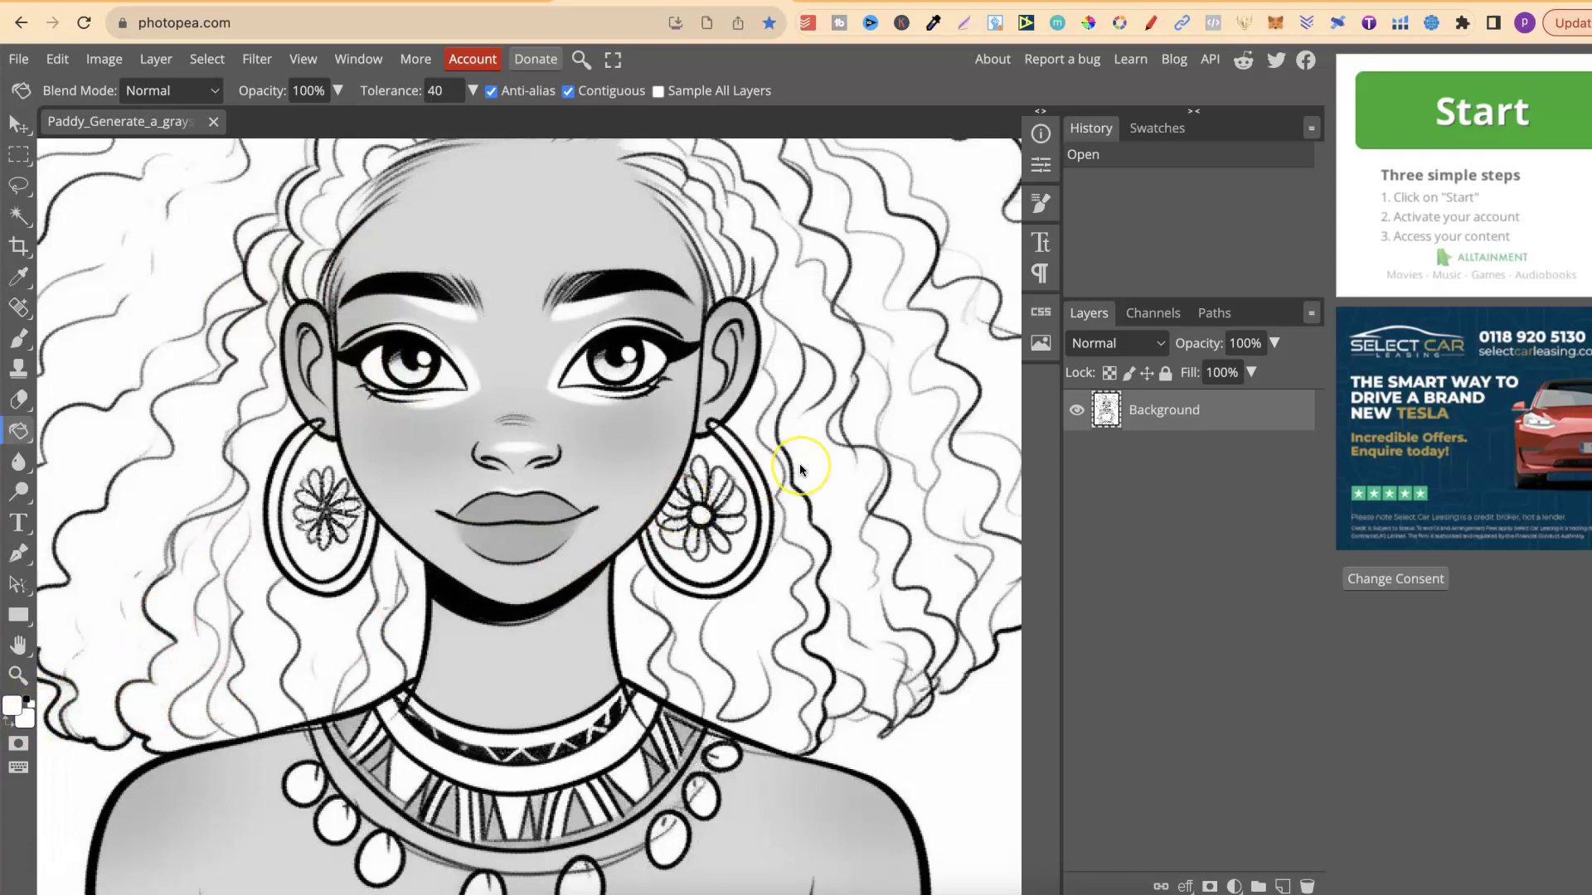
Step: Fill the grey face, forehead, upper and lower lips, and both ears with white
{"action": "scroll", "coordinate": [799, 464], "scroll_direction": "up", "scroll_amount": 2}
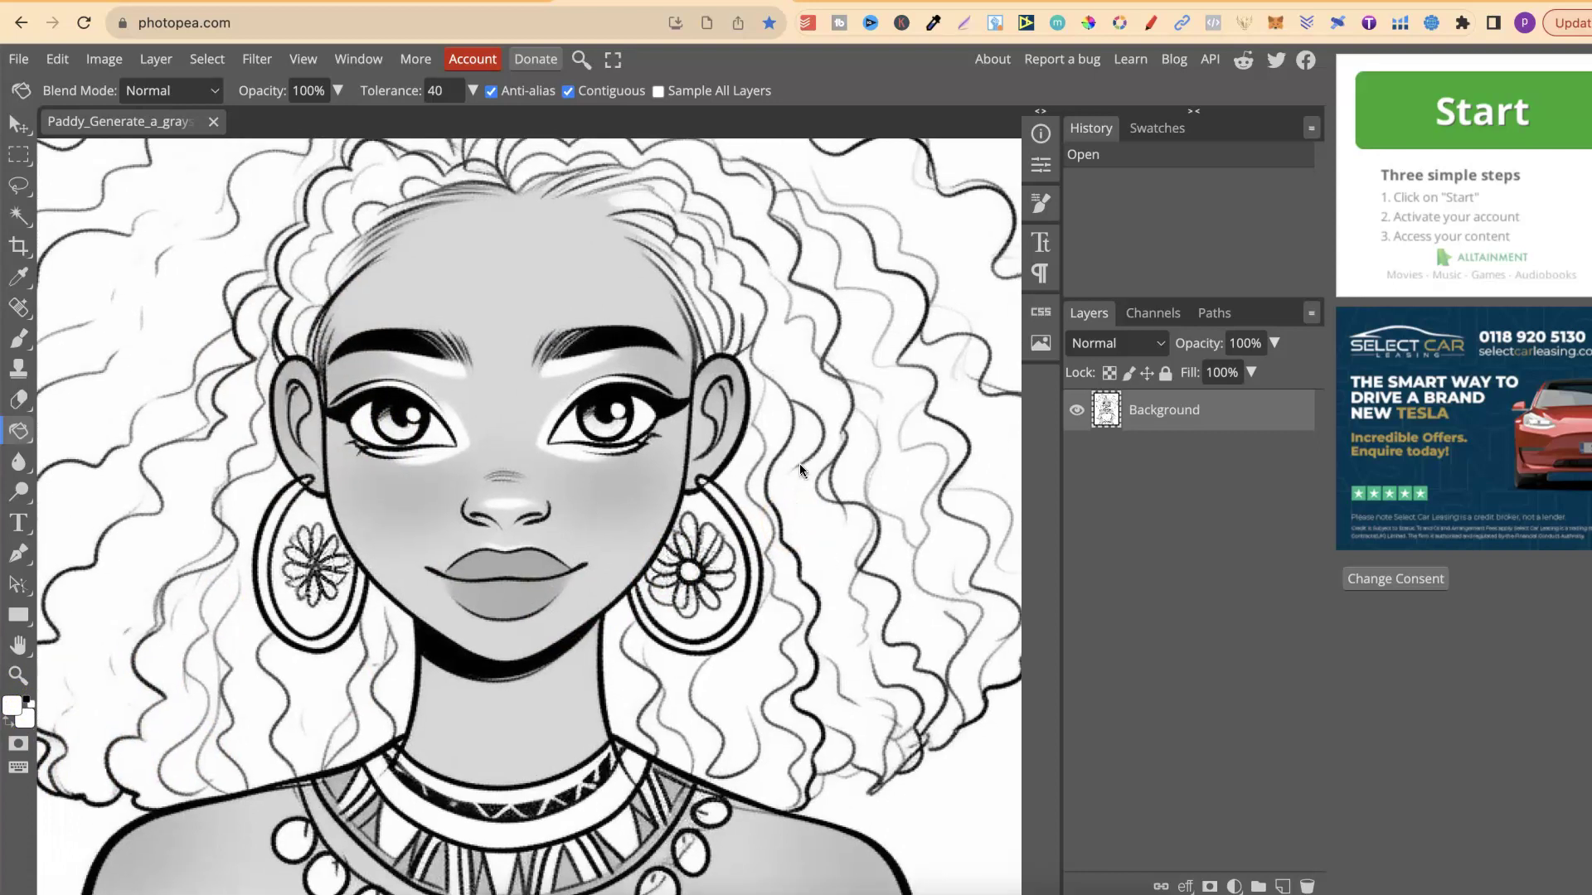
{"action": "left_click", "coordinate": [518, 280]}
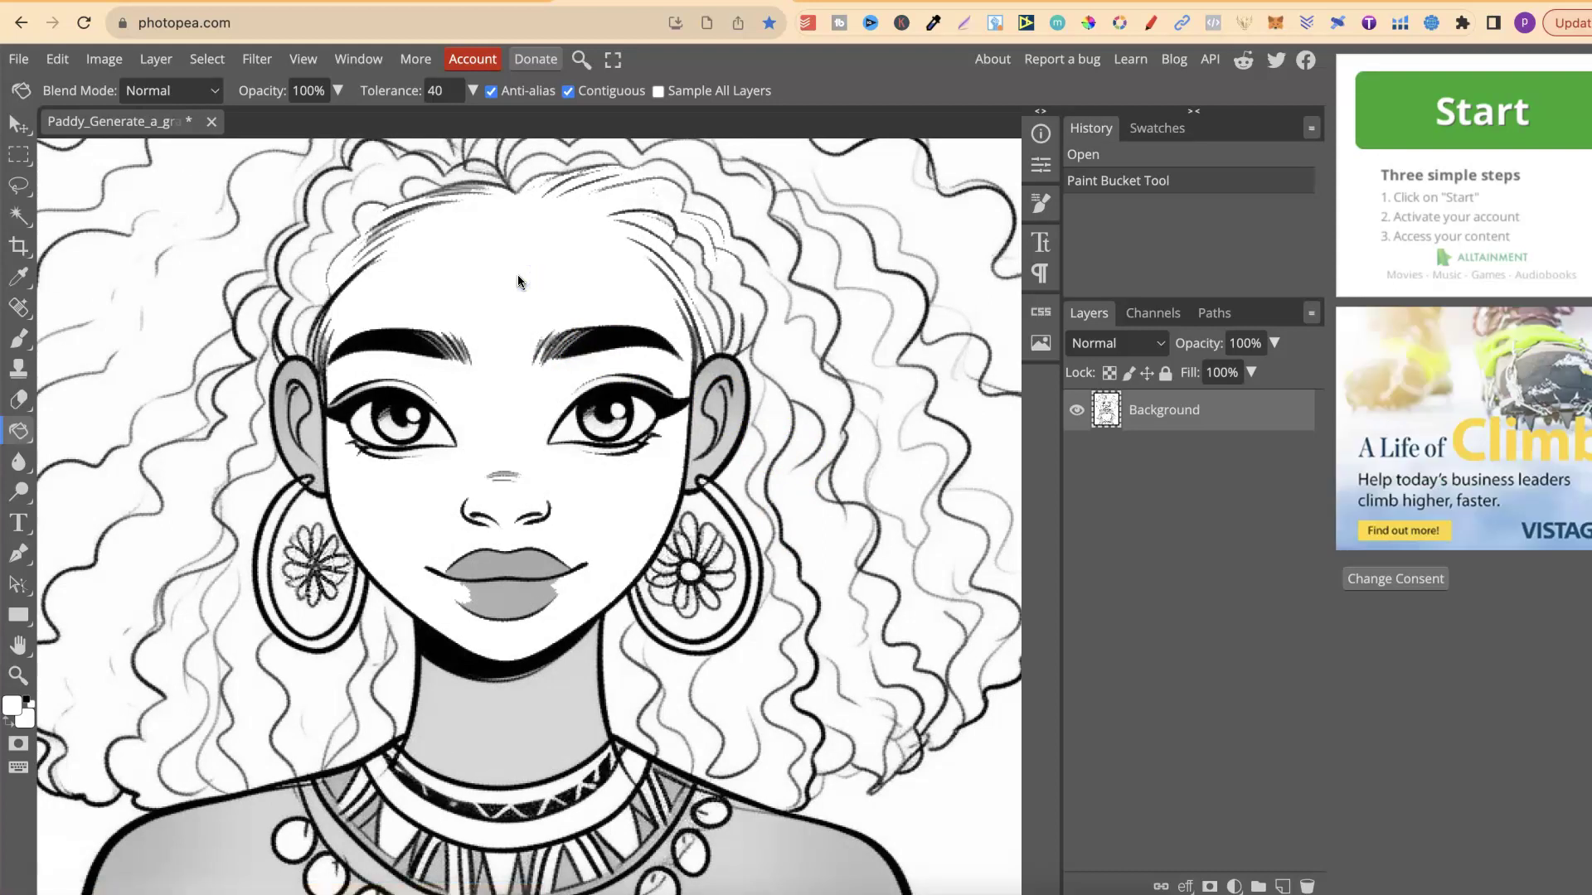
{"action": "left_click", "coordinate": [514, 563]}
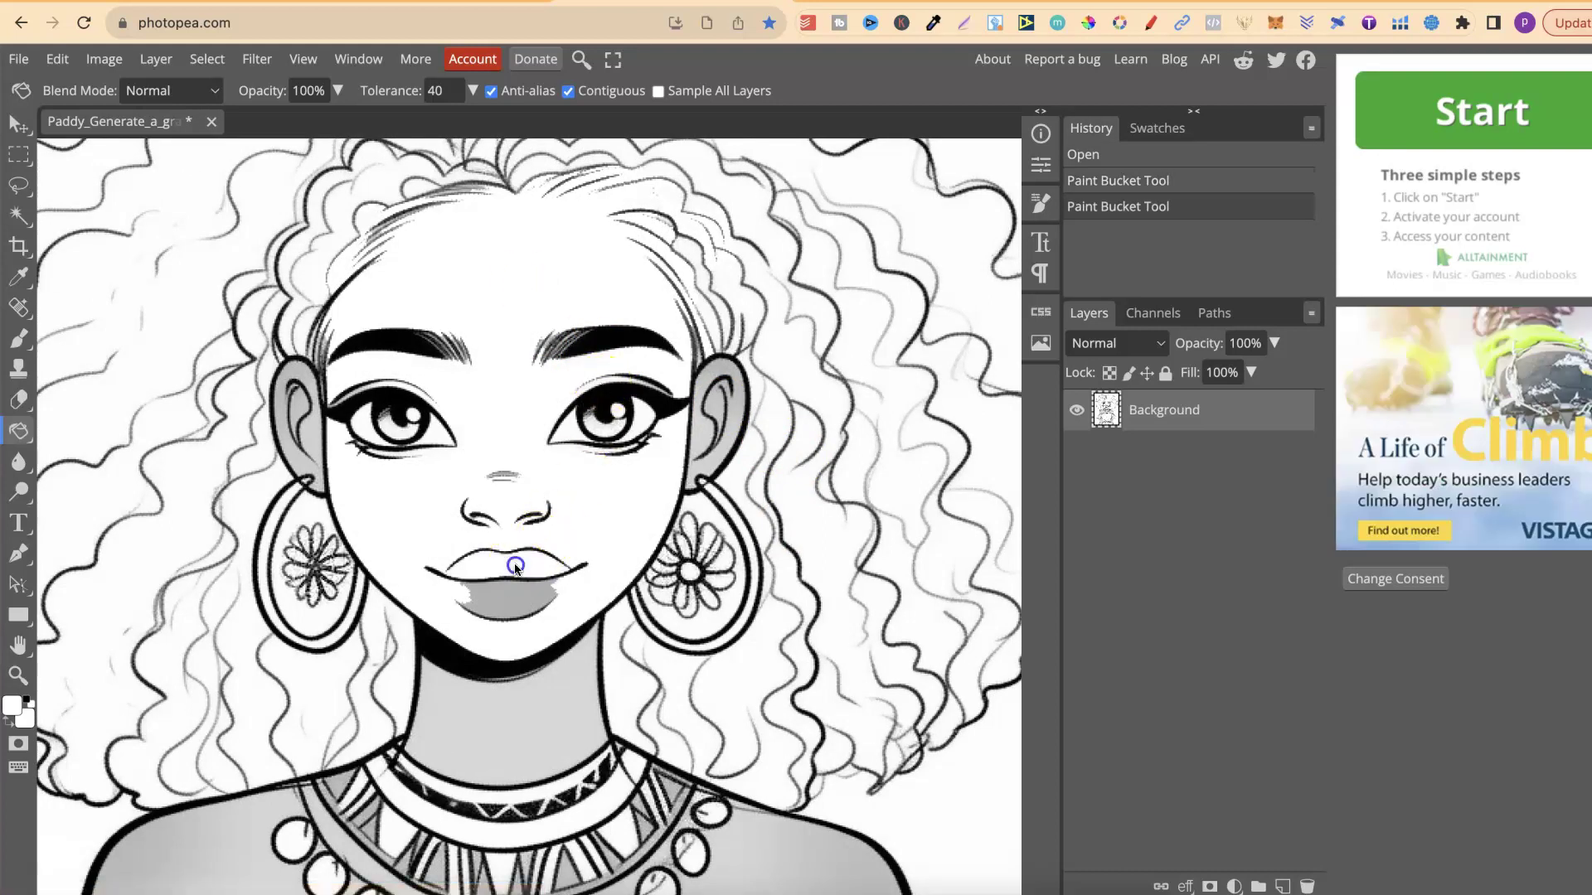
{"action": "left_click", "coordinate": [514, 611]}
{"action": "left_click", "coordinate": [701, 433]}
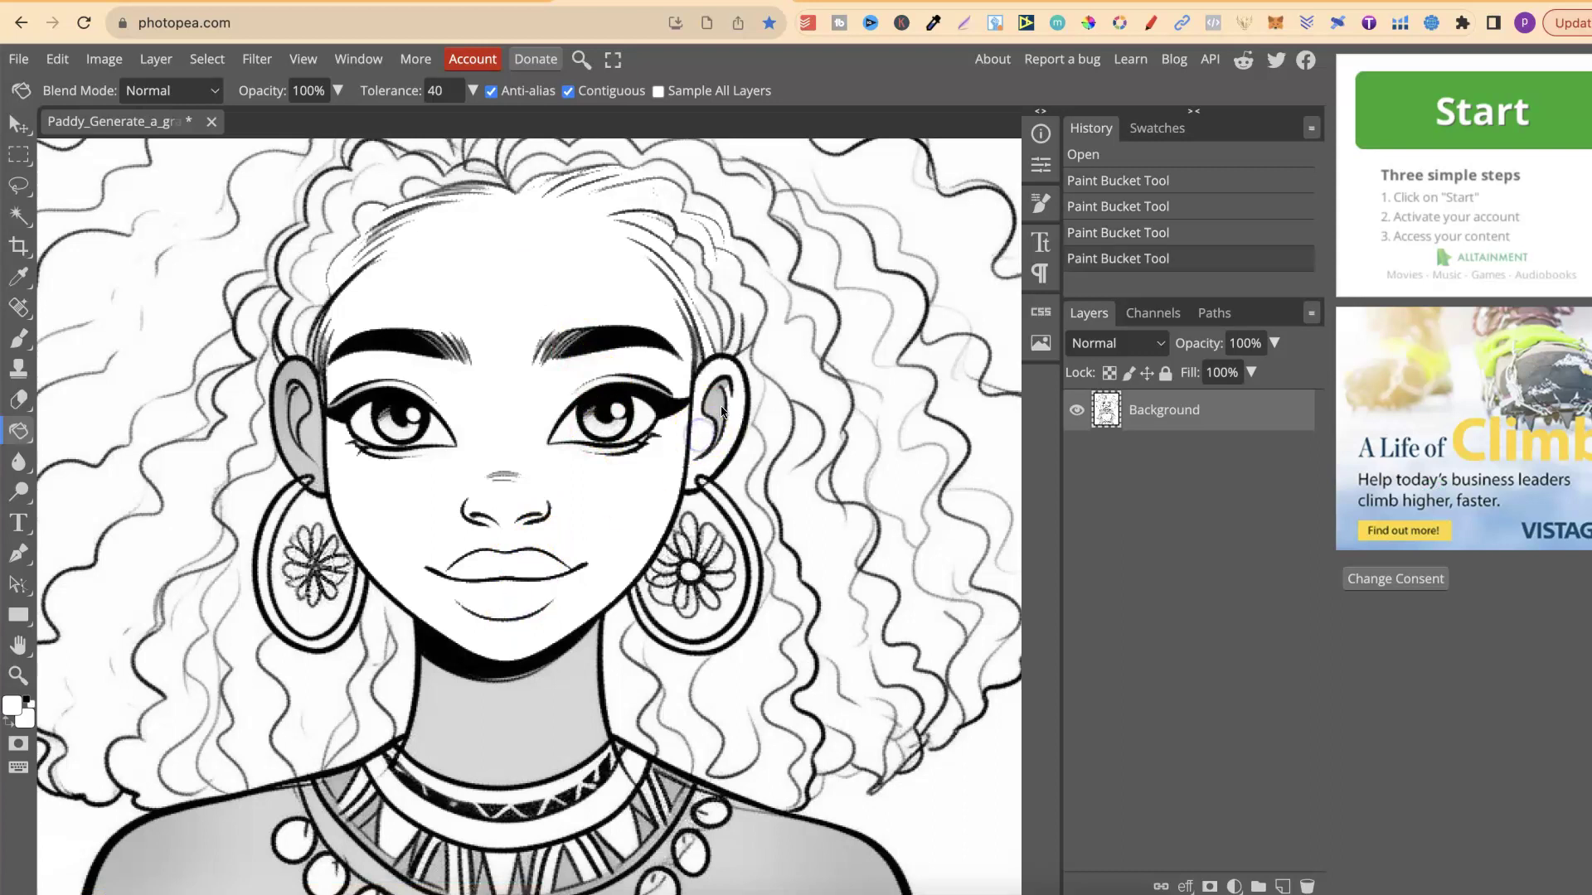
{"action": "left_click", "coordinate": [718, 404]}
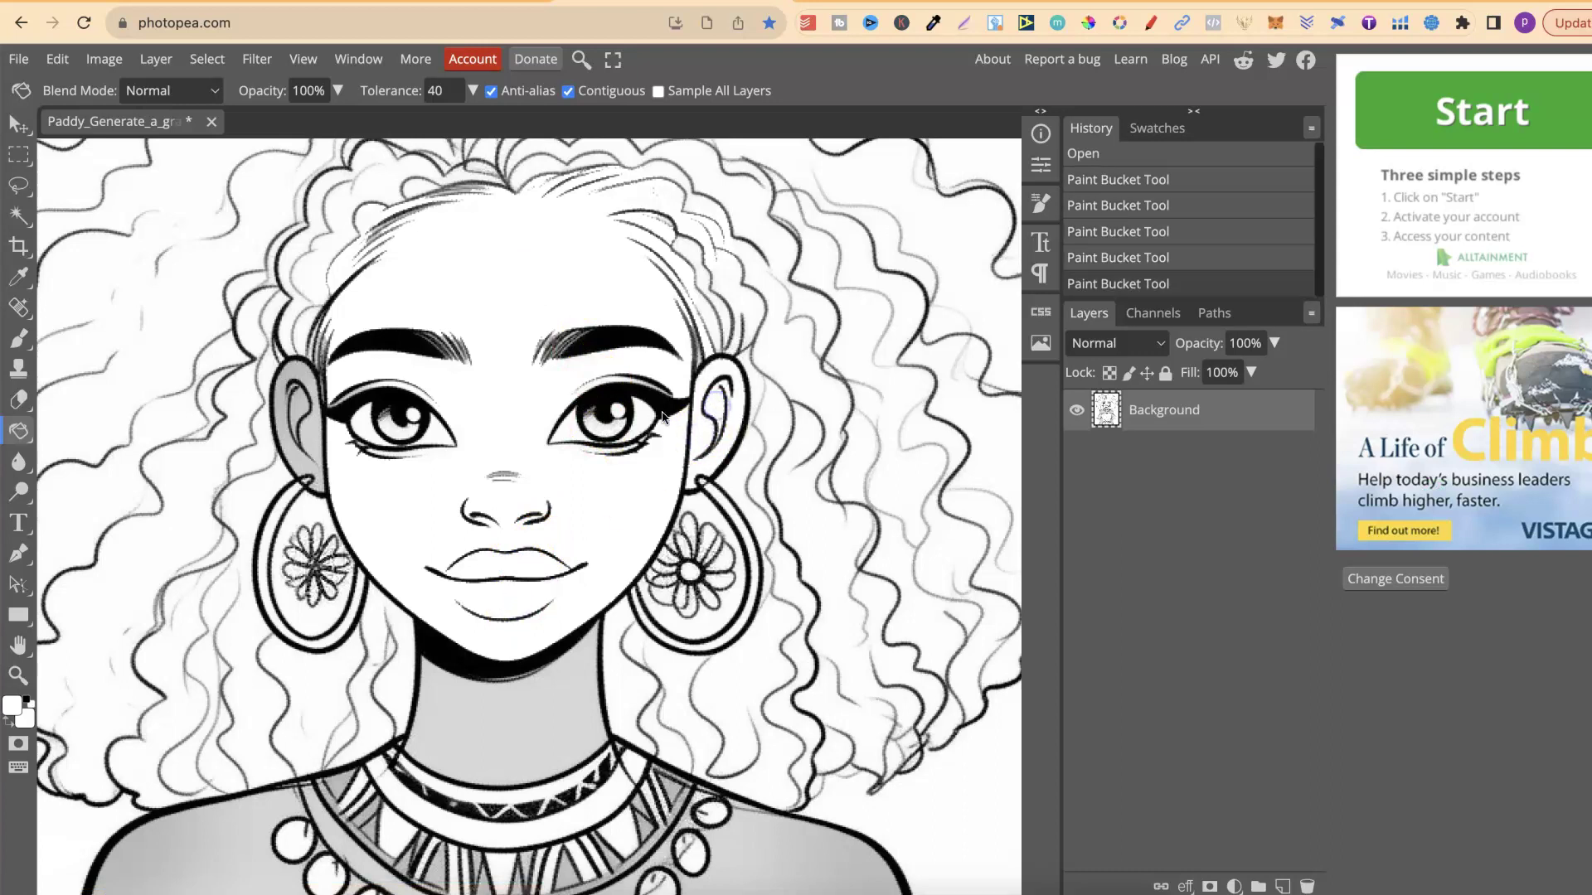
{"action": "left_click", "coordinate": [308, 431]}
Step: Whiten the grey neck, shoulders, bodice and the area beside the necklace's left bead
{"action": "scroll", "coordinate": [563, 452], "scroll_direction": "down", "scroll_amount": 3}
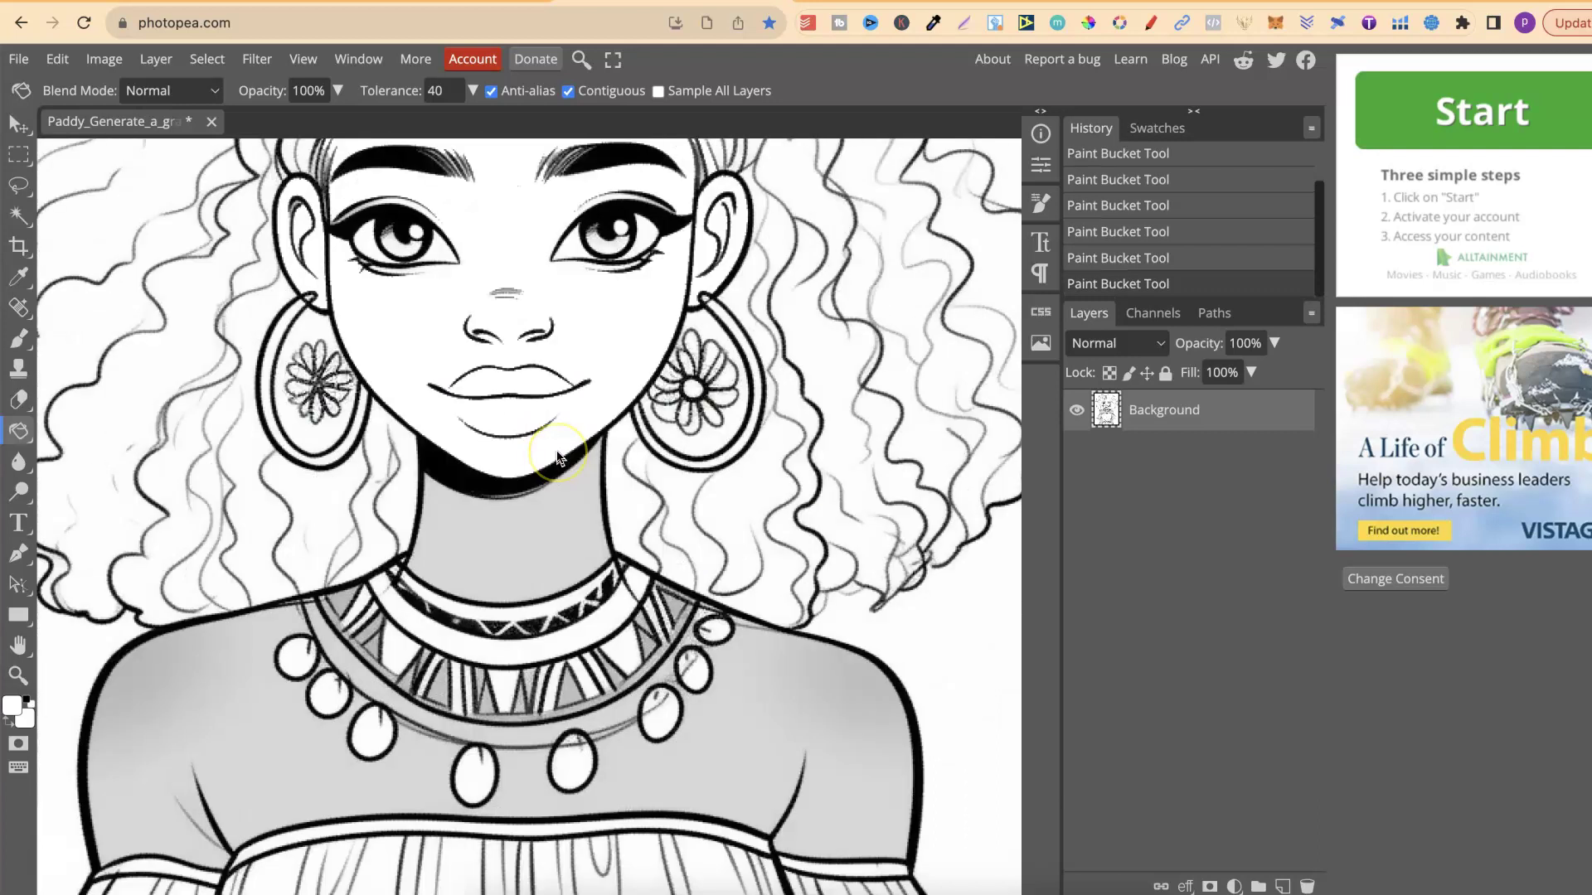
{"action": "scroll", "coordinate": [557, 456], "scroll_direction": "down", "scroll_amount": 3}
{"action": "left_click", "coordinate": [507, 355]}
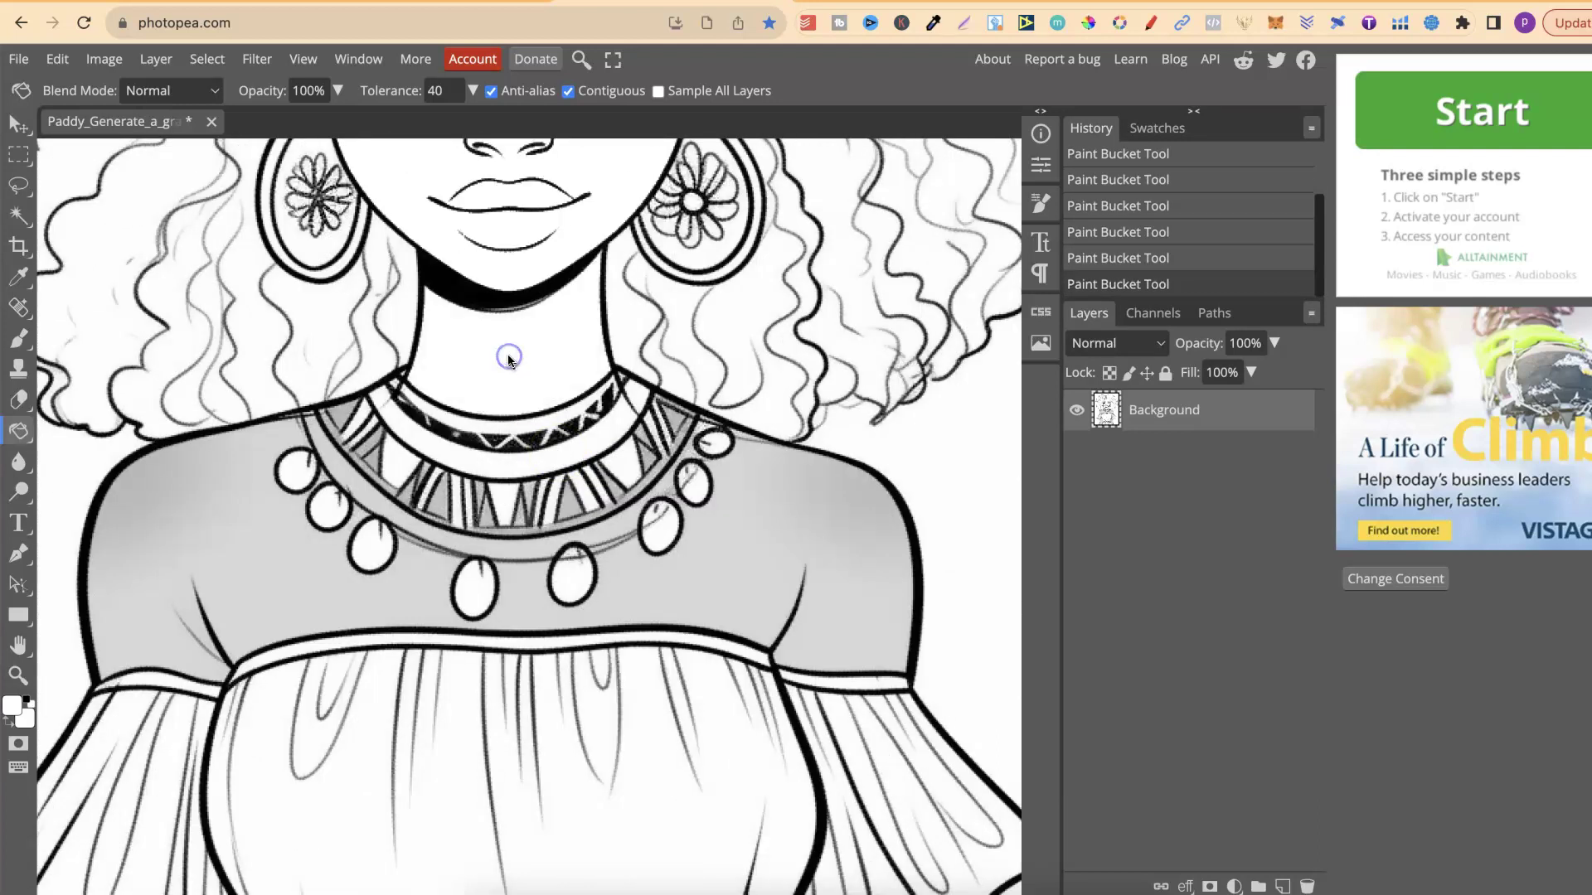
{"action": "left_click", "coordinate": [271, 518]}
{"action": "left_click", "coordinate": [339, 478]}
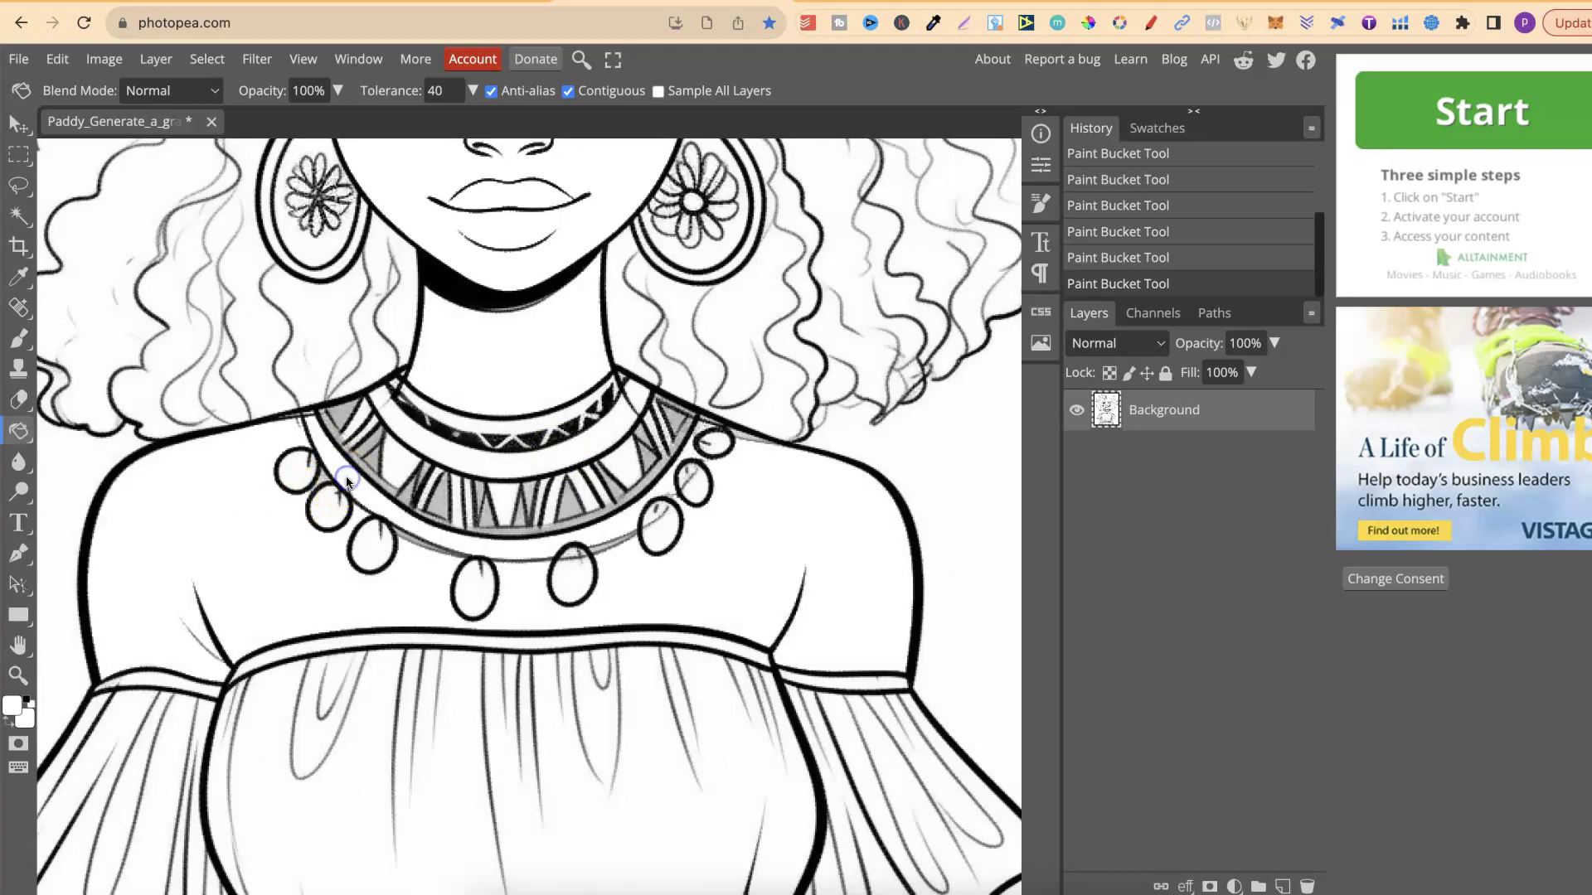
{"action": "left_click", "coordinate": [351, 474]}
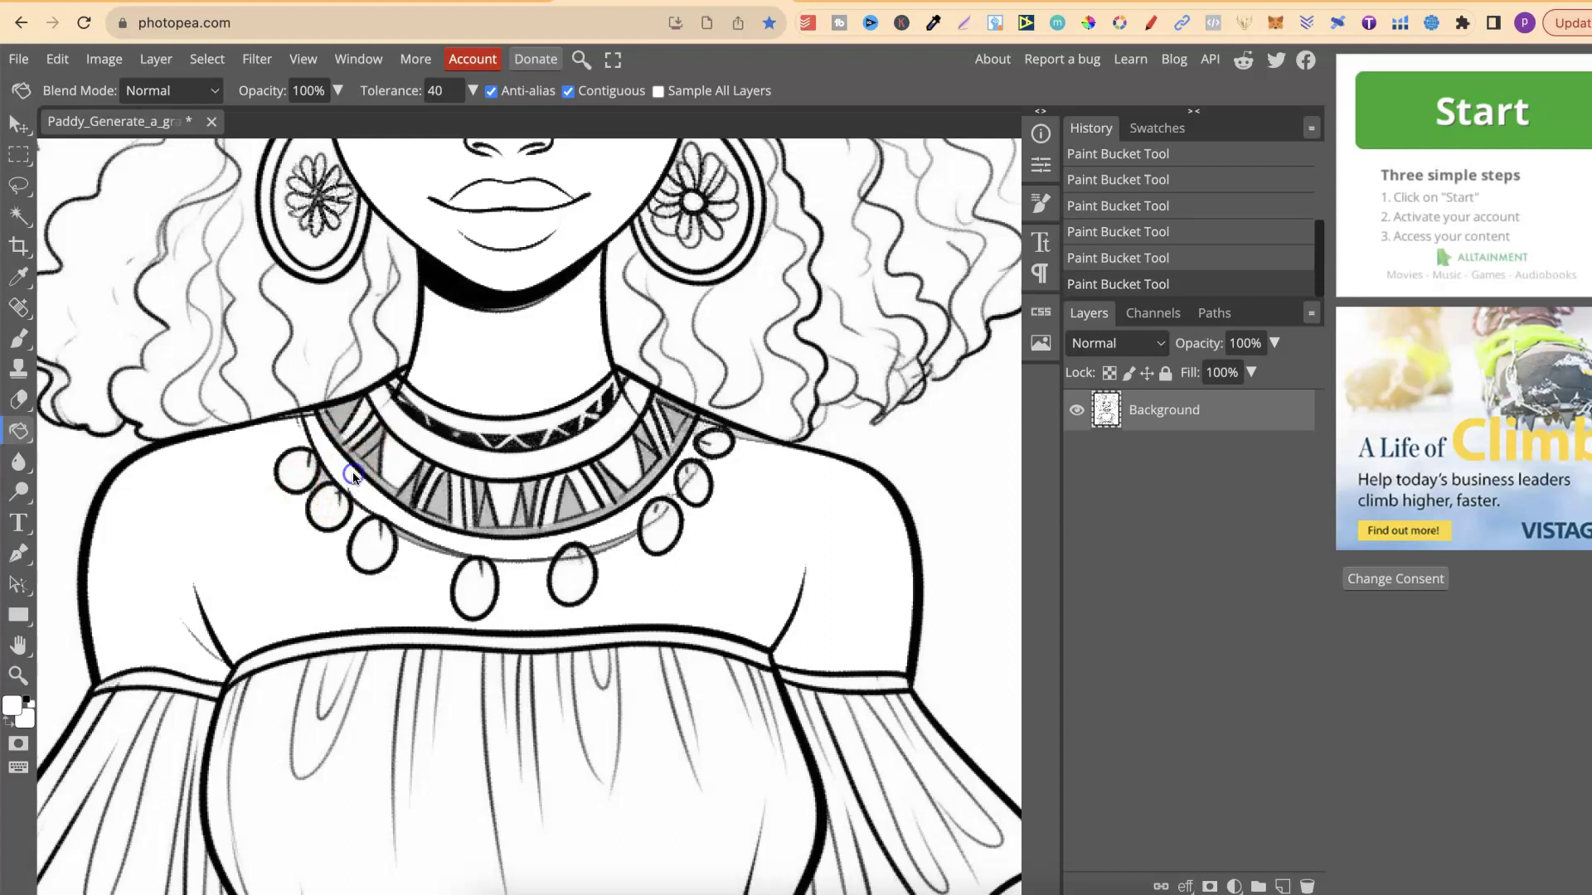
Step: Fill the grey necklace triangles across the right and middle of the necklace with white
{"action": "left_click", "coordinate": [676, 424]}
{"action": "left_click", "coordinate": [664, 430]}
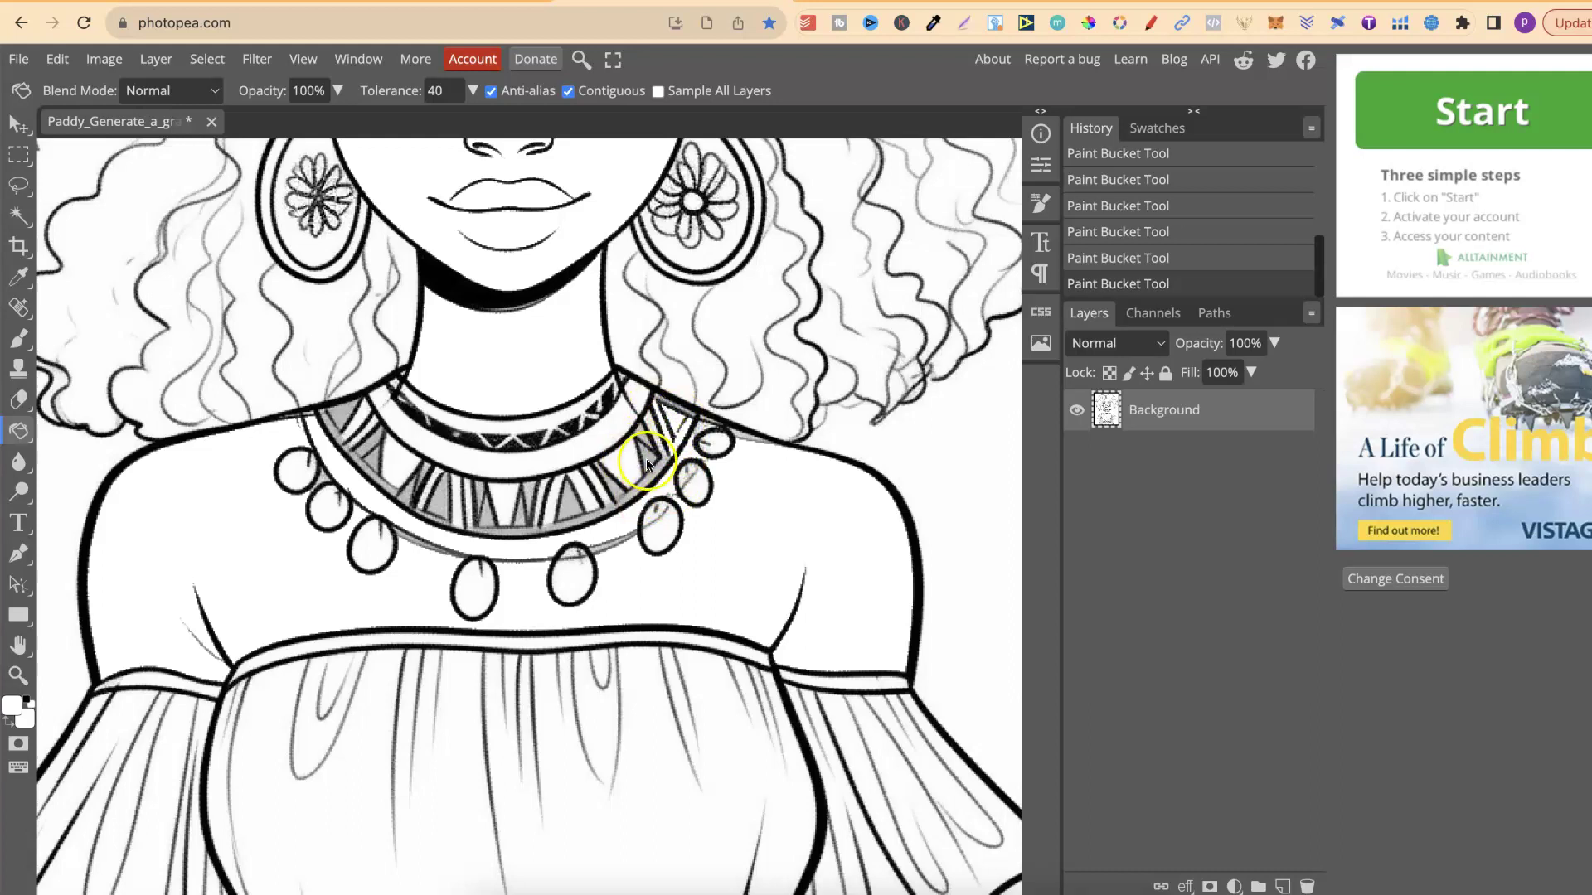
{"action": "left_click", "coordinate": [648, 459]}
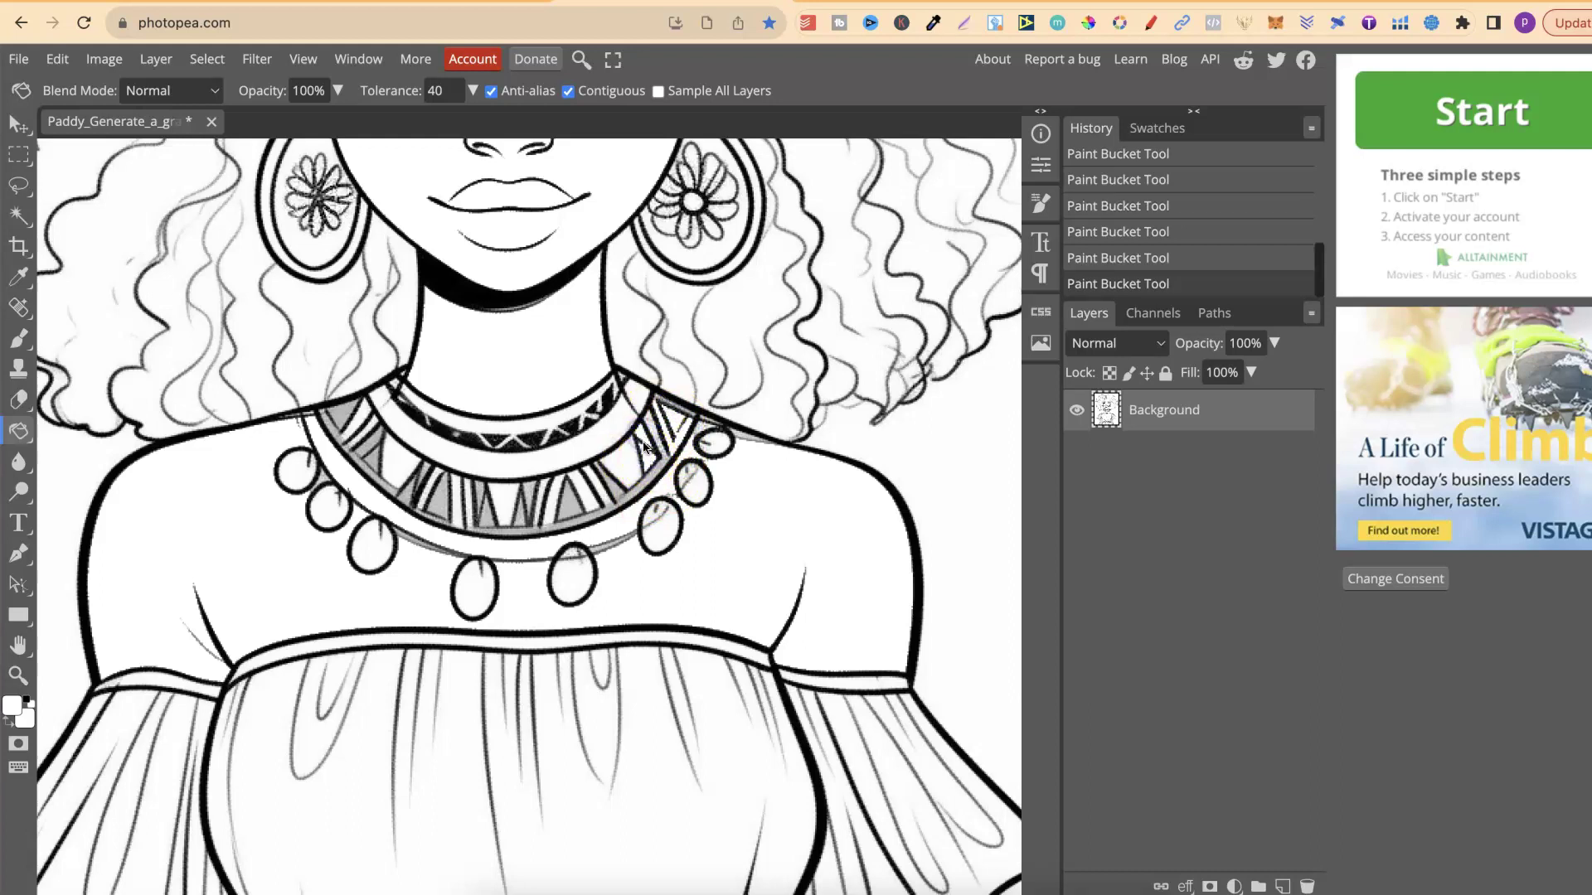
{"action": "left_click", "coordinate": [661, 471]}
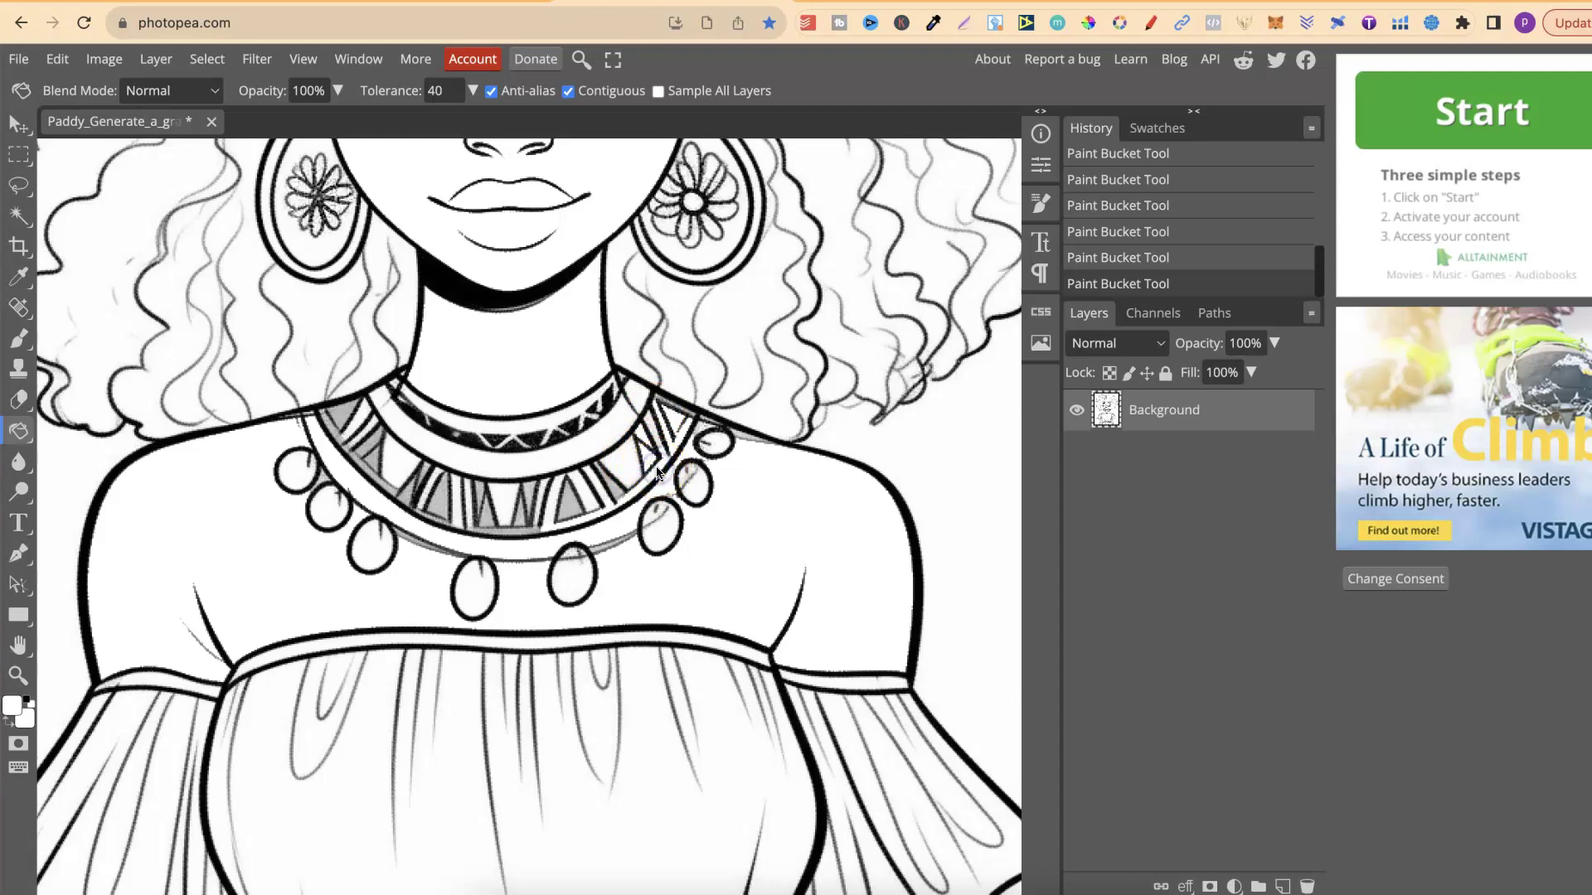
{"action": "left_click", "coordinate": [606, 480]}
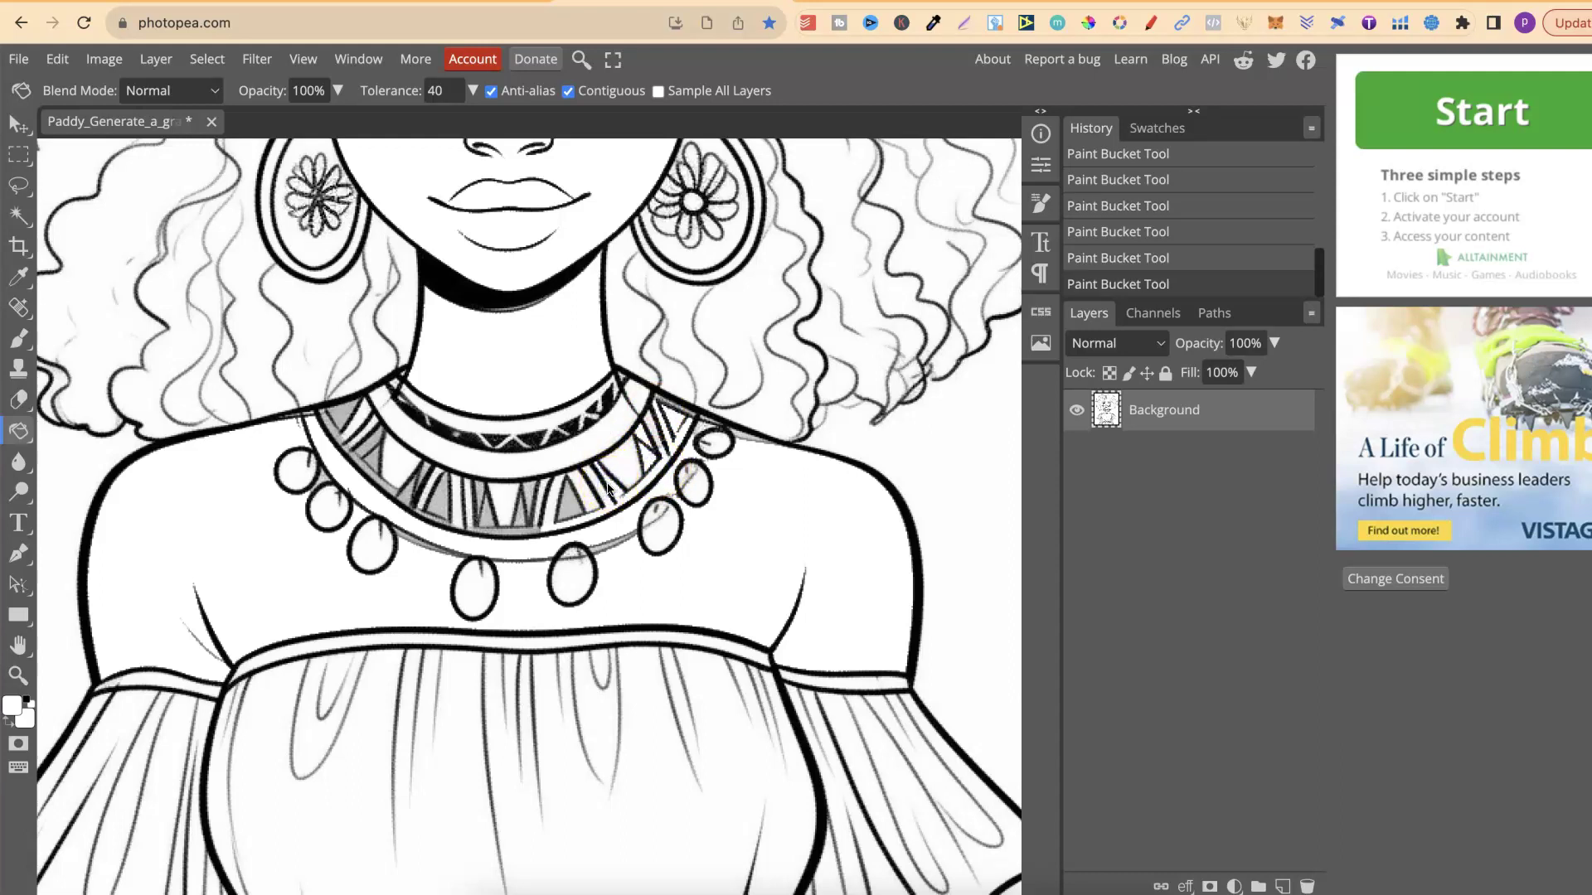
{"action": "left_click", "coordinate": [571, 504]}
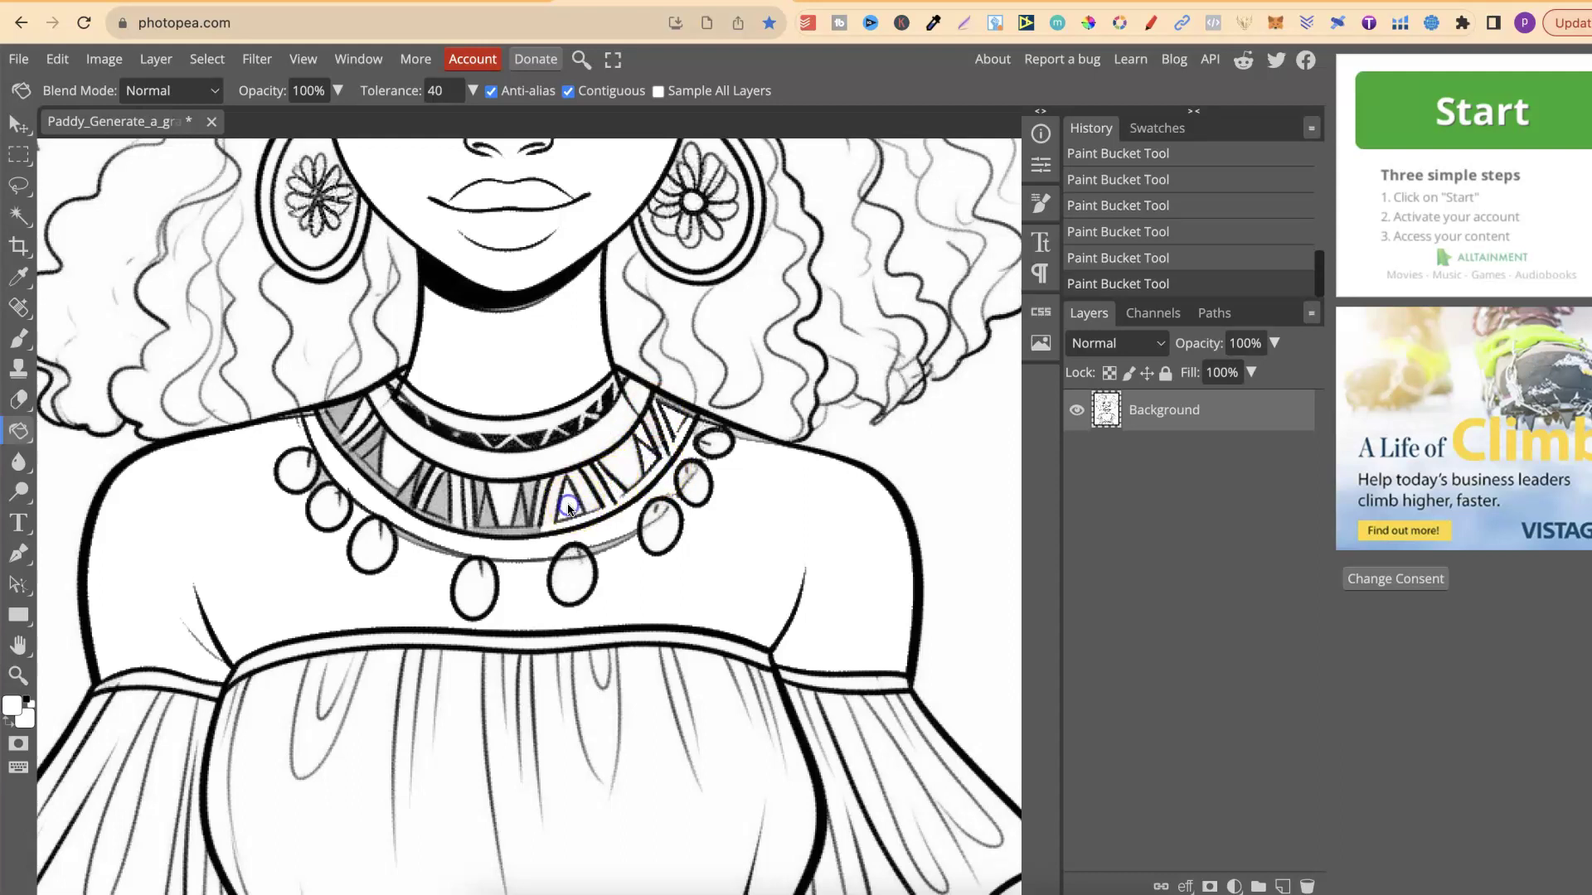
{"action": "left_click", "coordinate": [521, 521]}
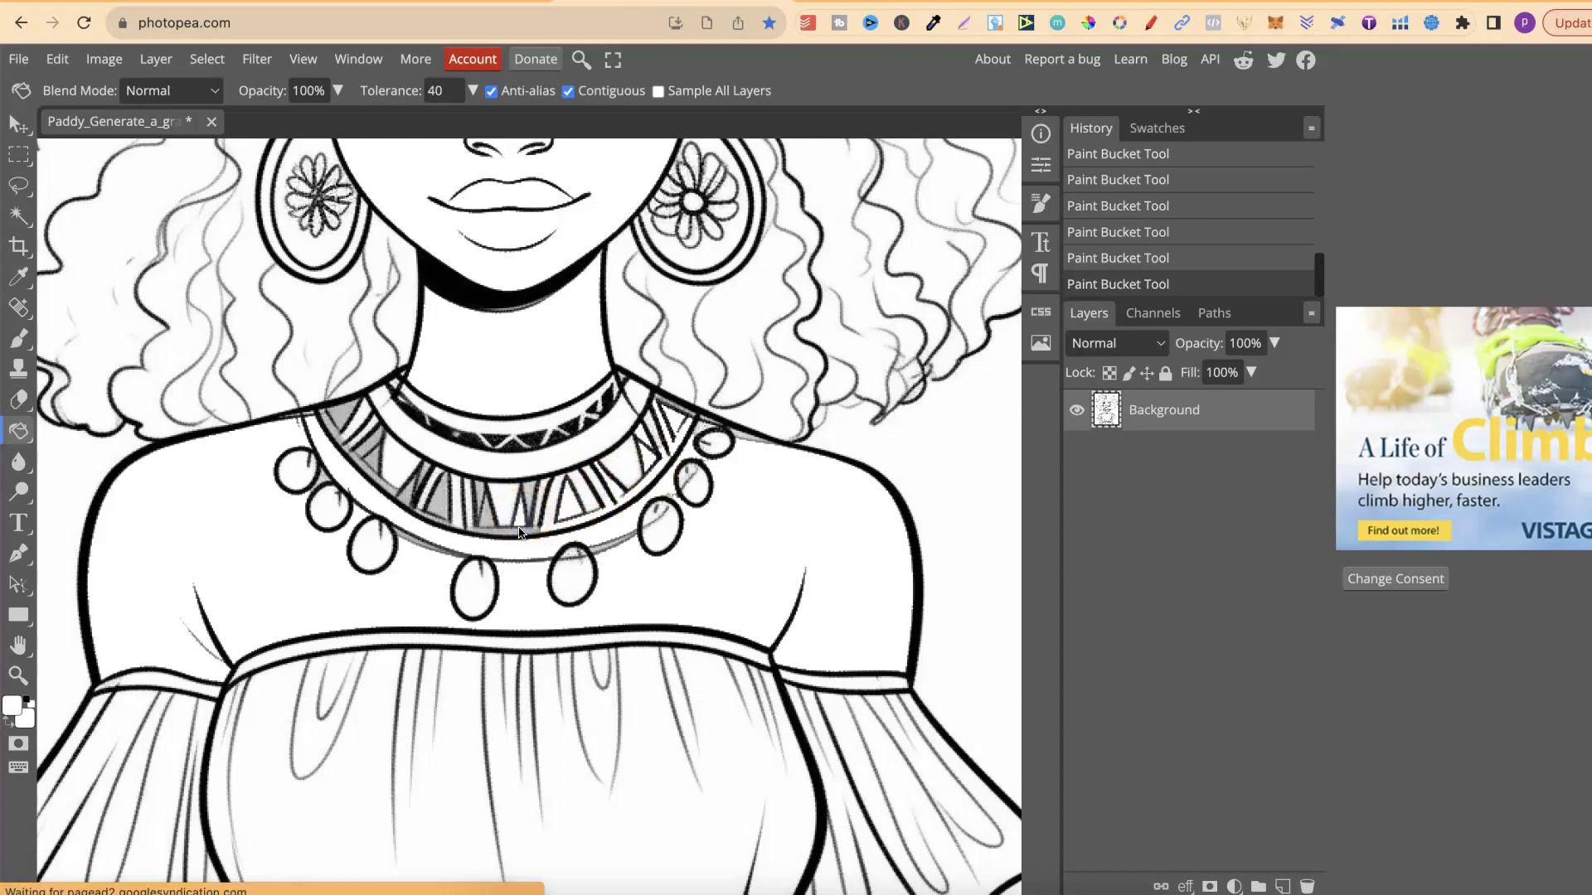
Step: Whiten the necklace's lower band patches and left triangles; the last fill erases the line art
{"action": "left_click", "coordinate": [534, 530]}
{"action": "left_click", "coordinate": [532, 531]}
{"action": "left_click", "coordinate": [485, 517]}
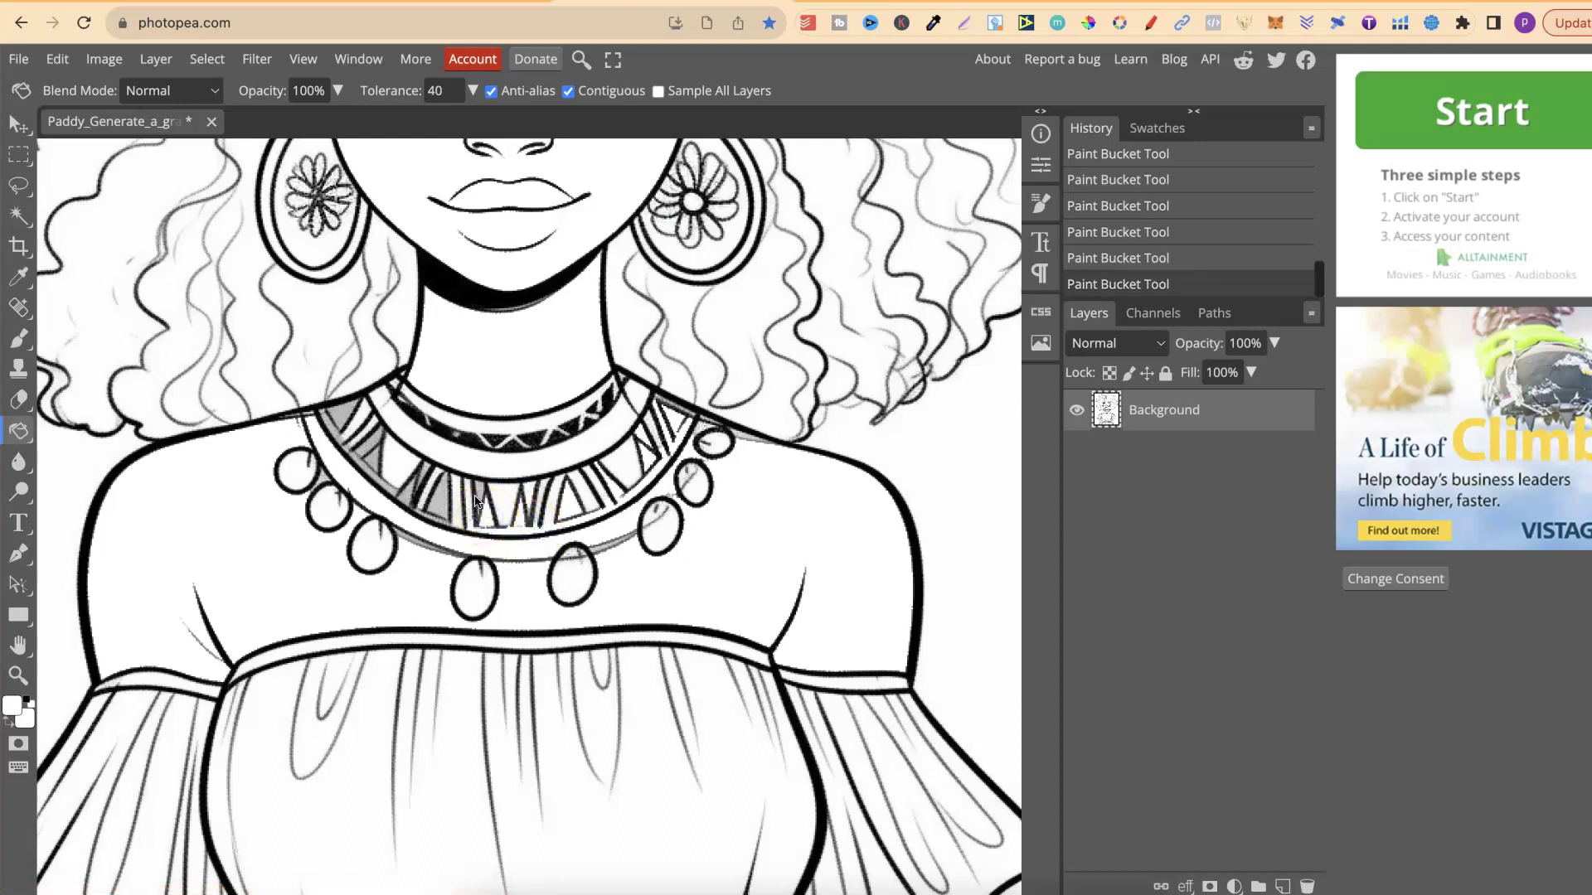
{"action": "left_click", "coordinate": [477, 495]}
{"action": "left_click", "coordinate": [438, 499]}
{"action": "left_click", "coordinate": [435, 518]}
{"action": "left_click", "coordinate": [433, 519]}
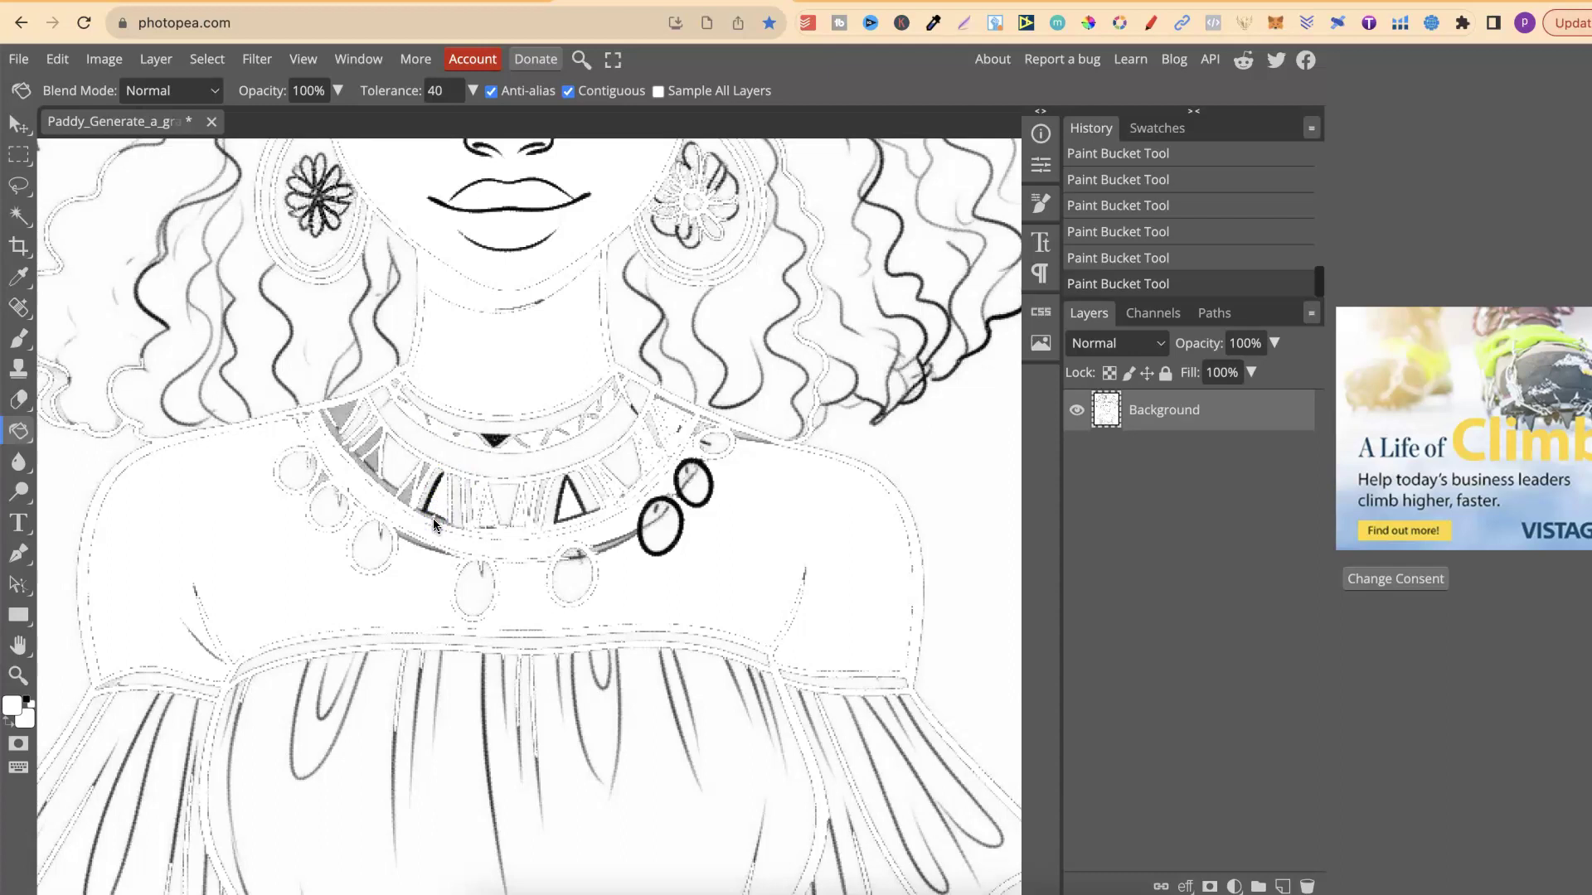
Step: Undo the fill that erased the outlines, then whiten the left necklace segments and lower band
{"action": "key", "text": "ctrl+z"}
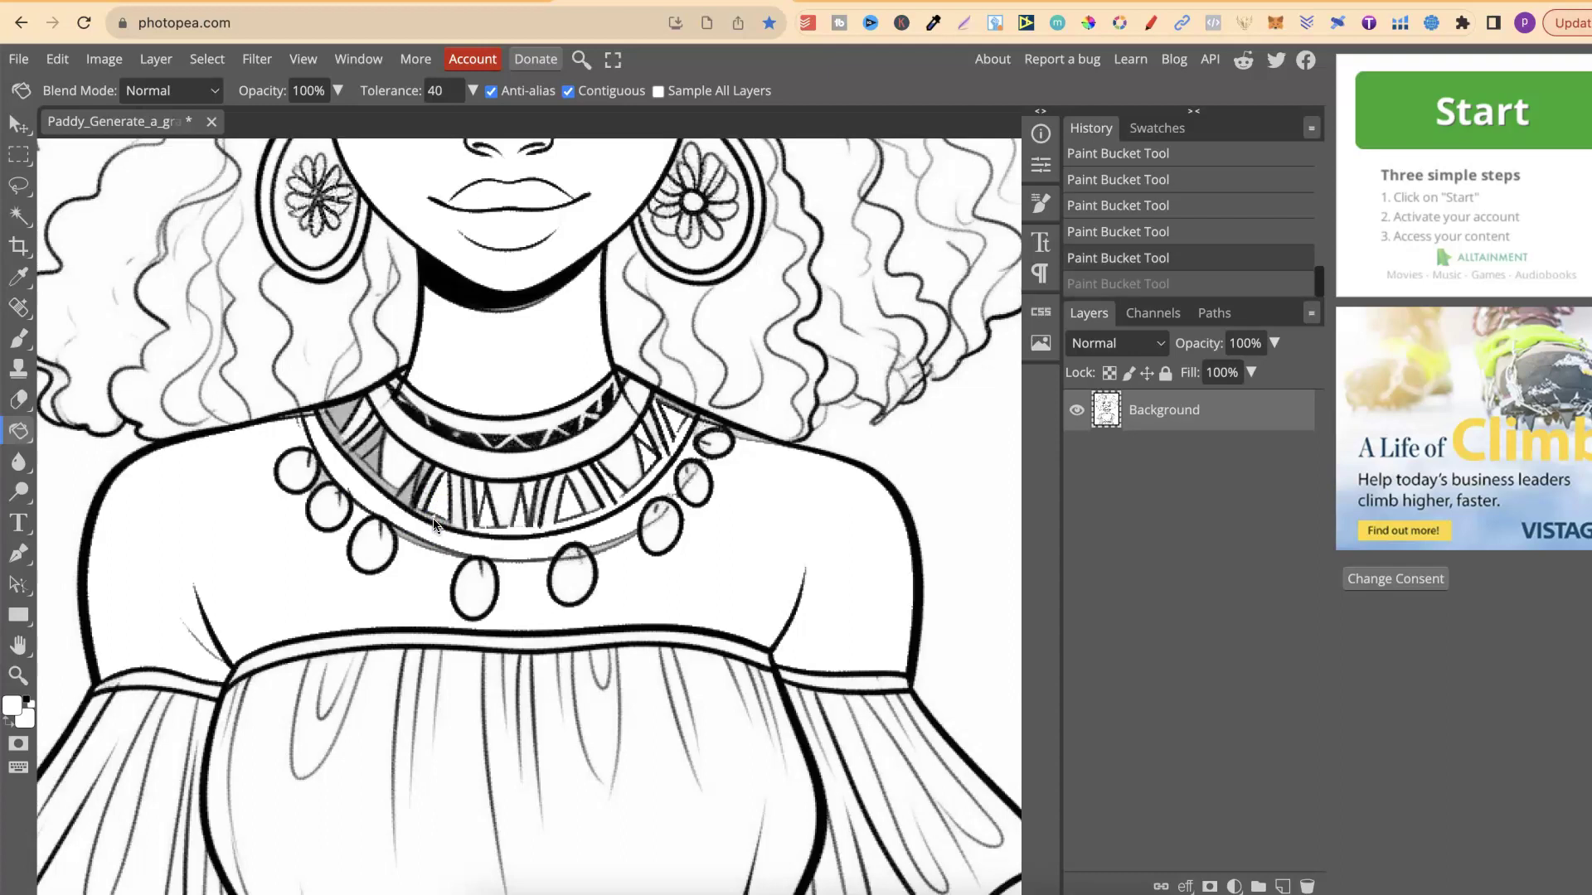
{"action": "left_click", "coordinate": [402, 498]}
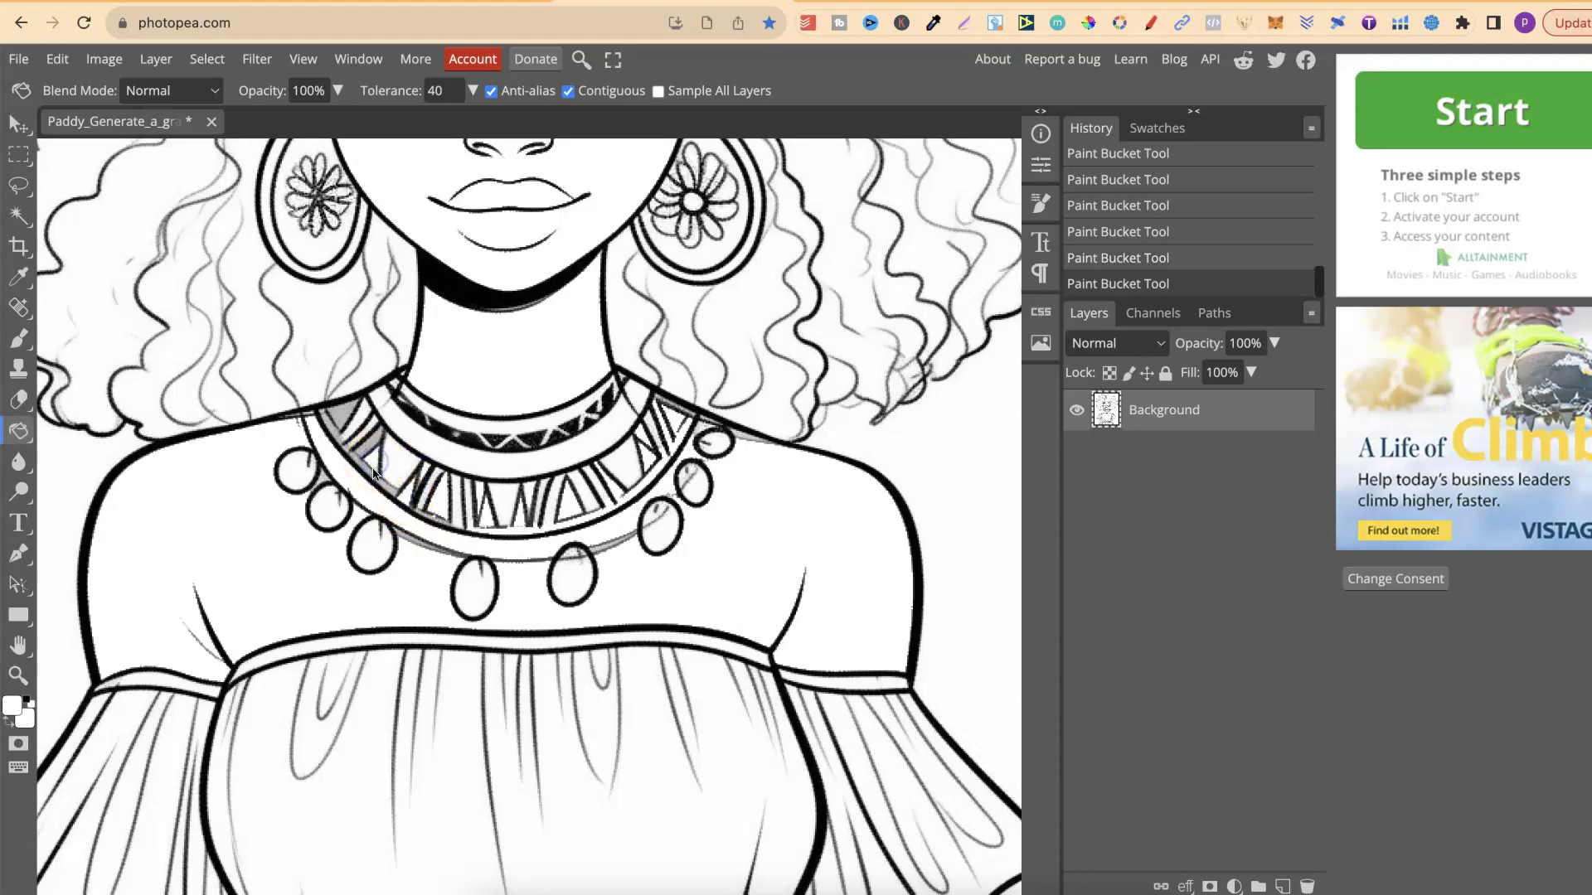
{"action": "left_click", "coordinate": [341, 417]}
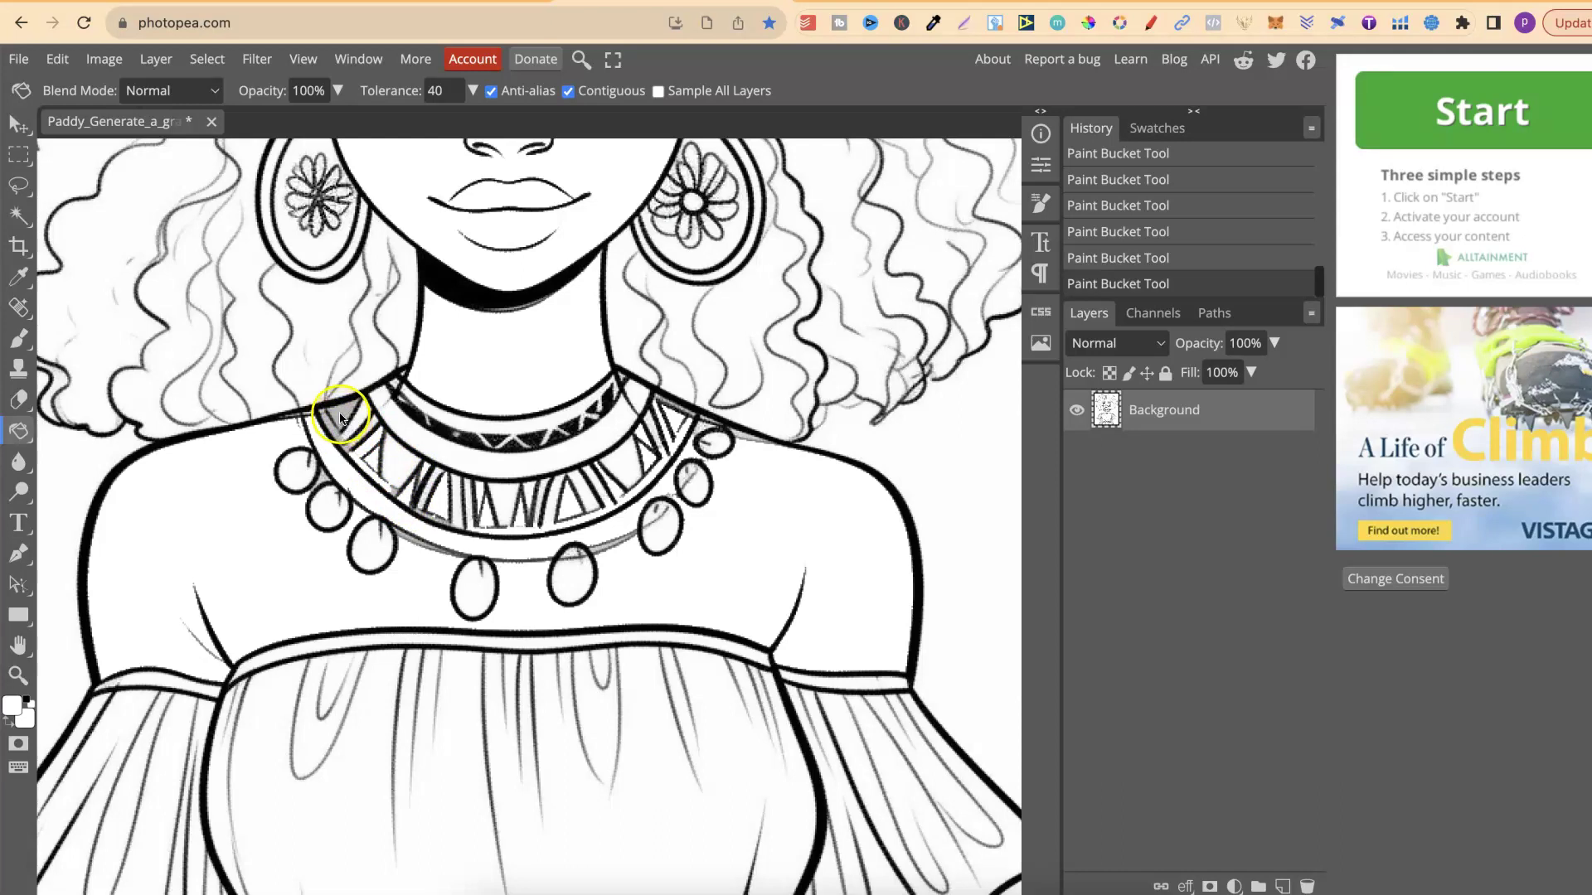
{"action": "left_click", "coordinate": [428, 510]}
{"action": "left_click", "coordinate": [342, 448]}
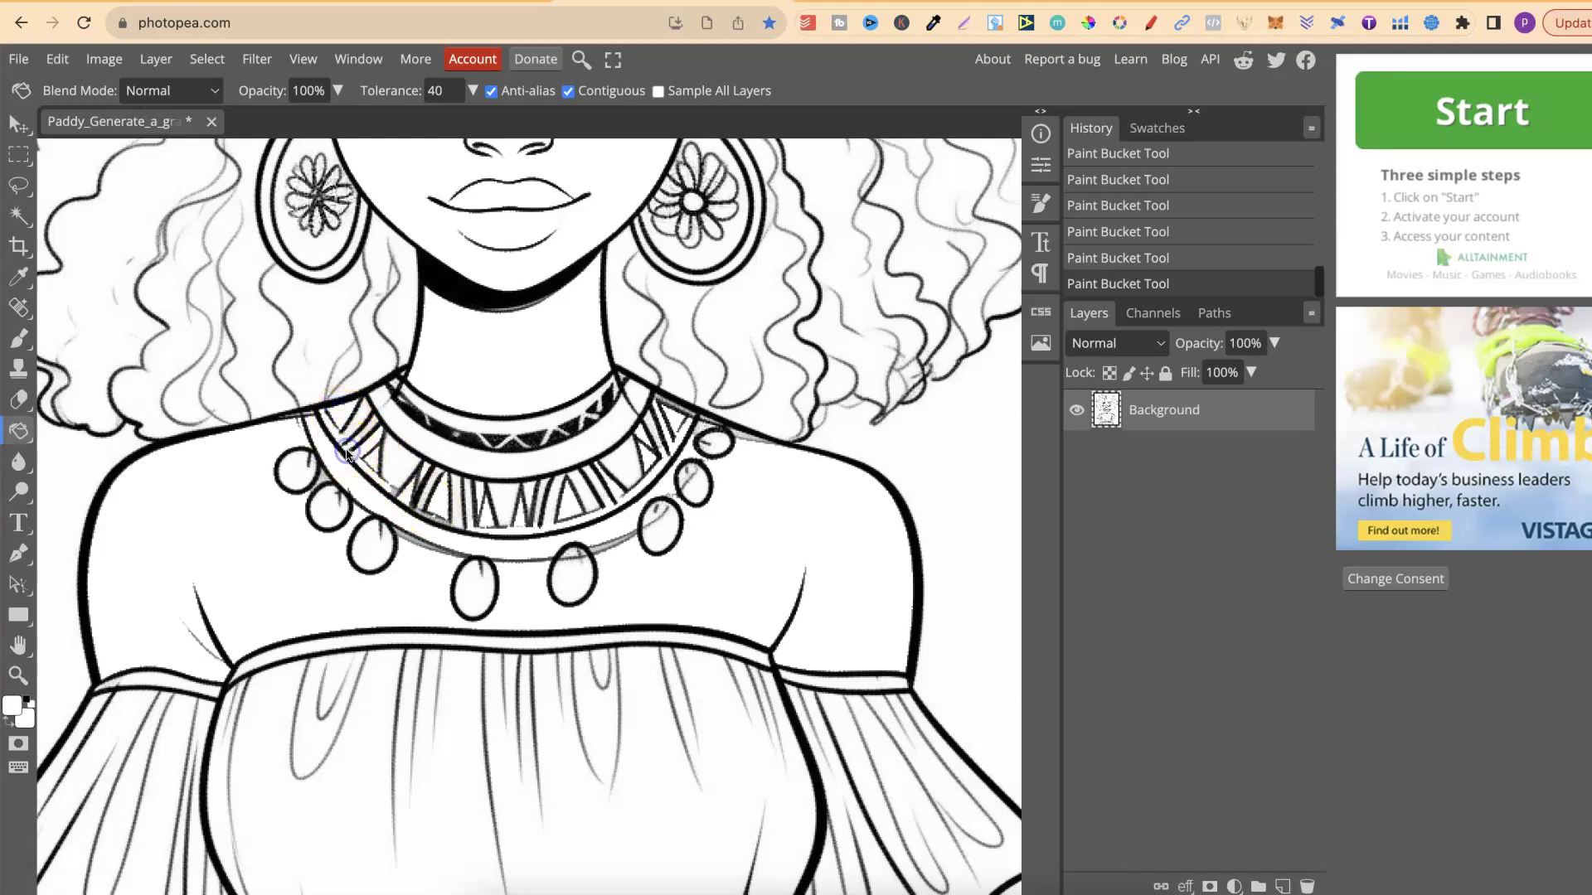
{"action": "left_click", "coordinate": [416, 549]}
Step: Whiten the band under a bead, the right shoulder and necklace gaps, undo one, and zoom in
{"action": "left_click", "coordinate": [657, 567]}
{"action": "left_click", "coordinate": [825, 458]}
{"action": "left_click", "coordinate": [617, 508]}
{"action": "left_click", "coordinate": [674, 408]}
{"action": "key", "text": "ctrl+z"}
{"action": "key", "text": "ctrl+z"}
{"action": "key", "text": "ctrl+z"}
{"action": "left_click", "coordinate": [304, 59]}
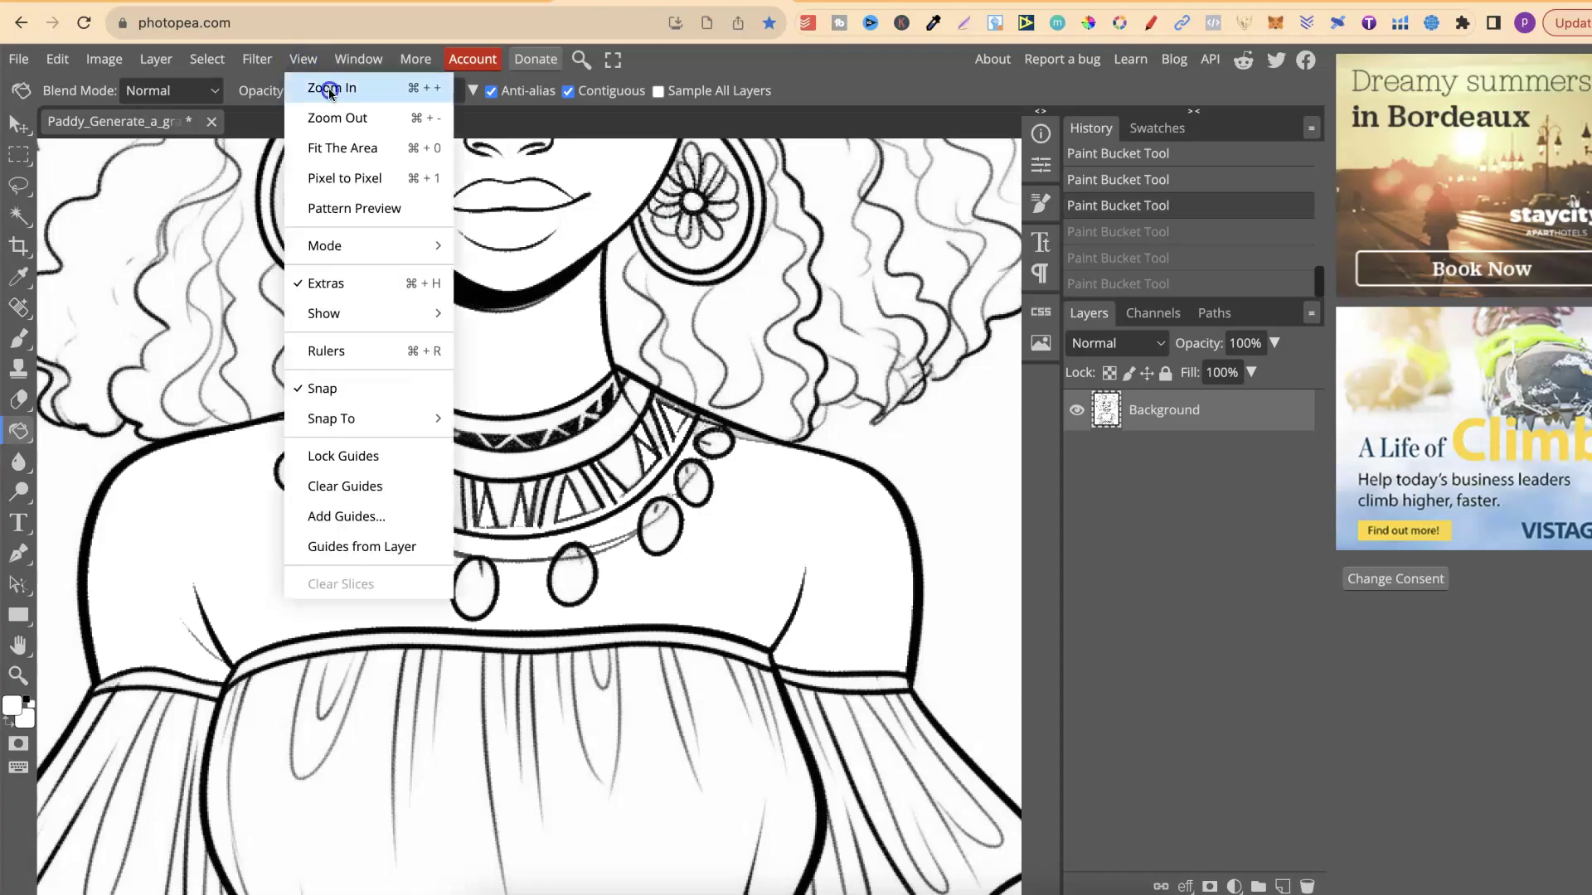
{"action": "left_click", "coordinate": [331, 86]}
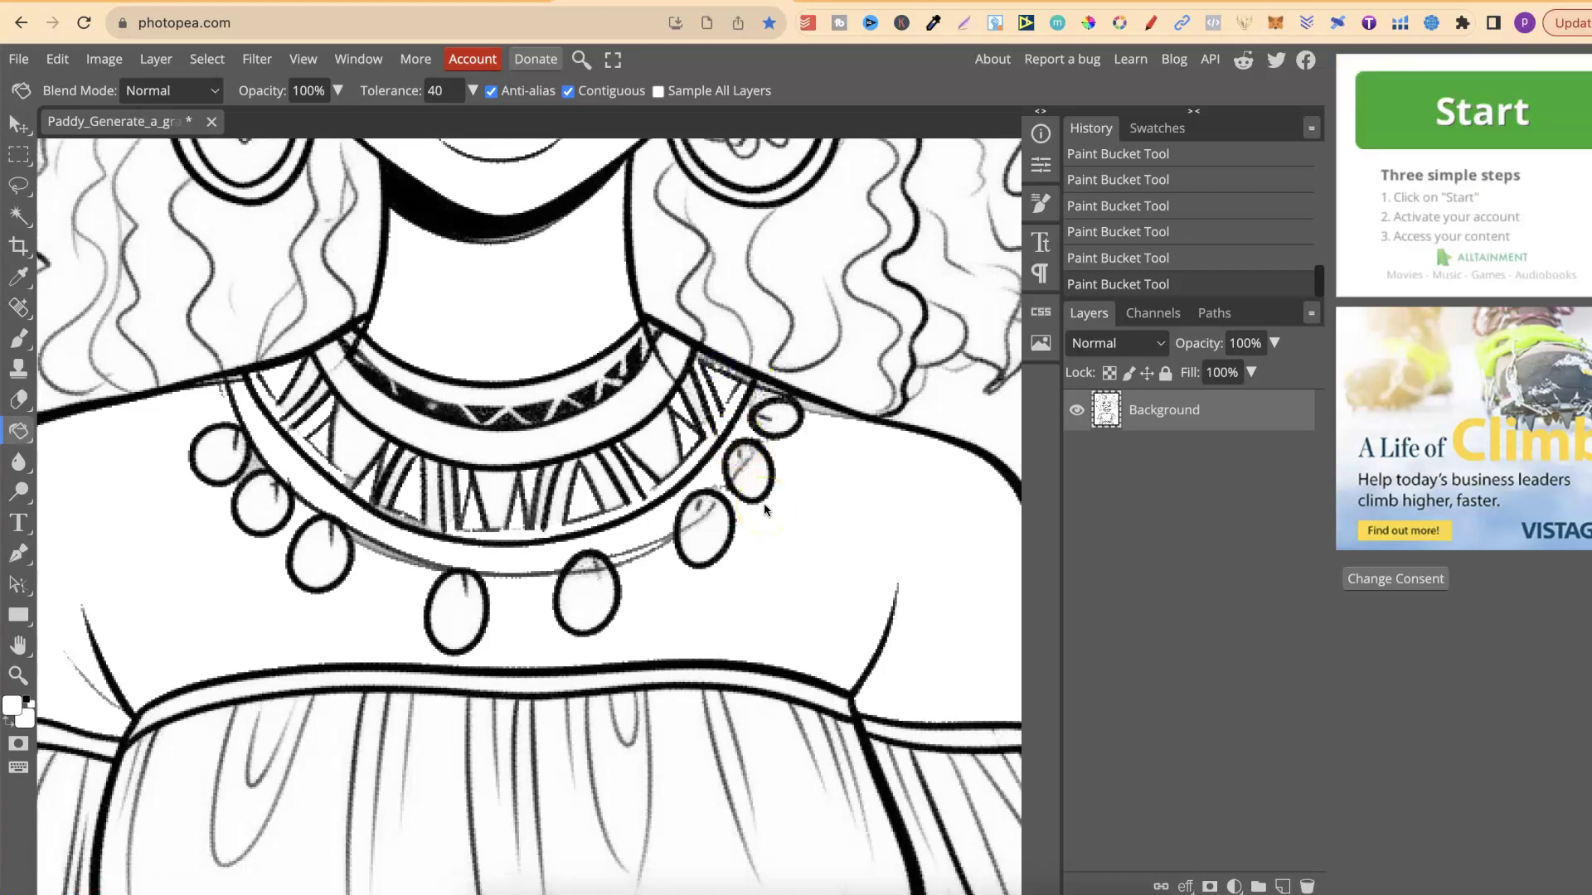
Step: Undo the last fill and whiten the grey belt area to the right of the figure
{"action": "key", "text": "ctrl+z"}
{"action": "scroll", "coordinate": [764, 504], "scroll_direction": "down", "scroll_amount": 10}
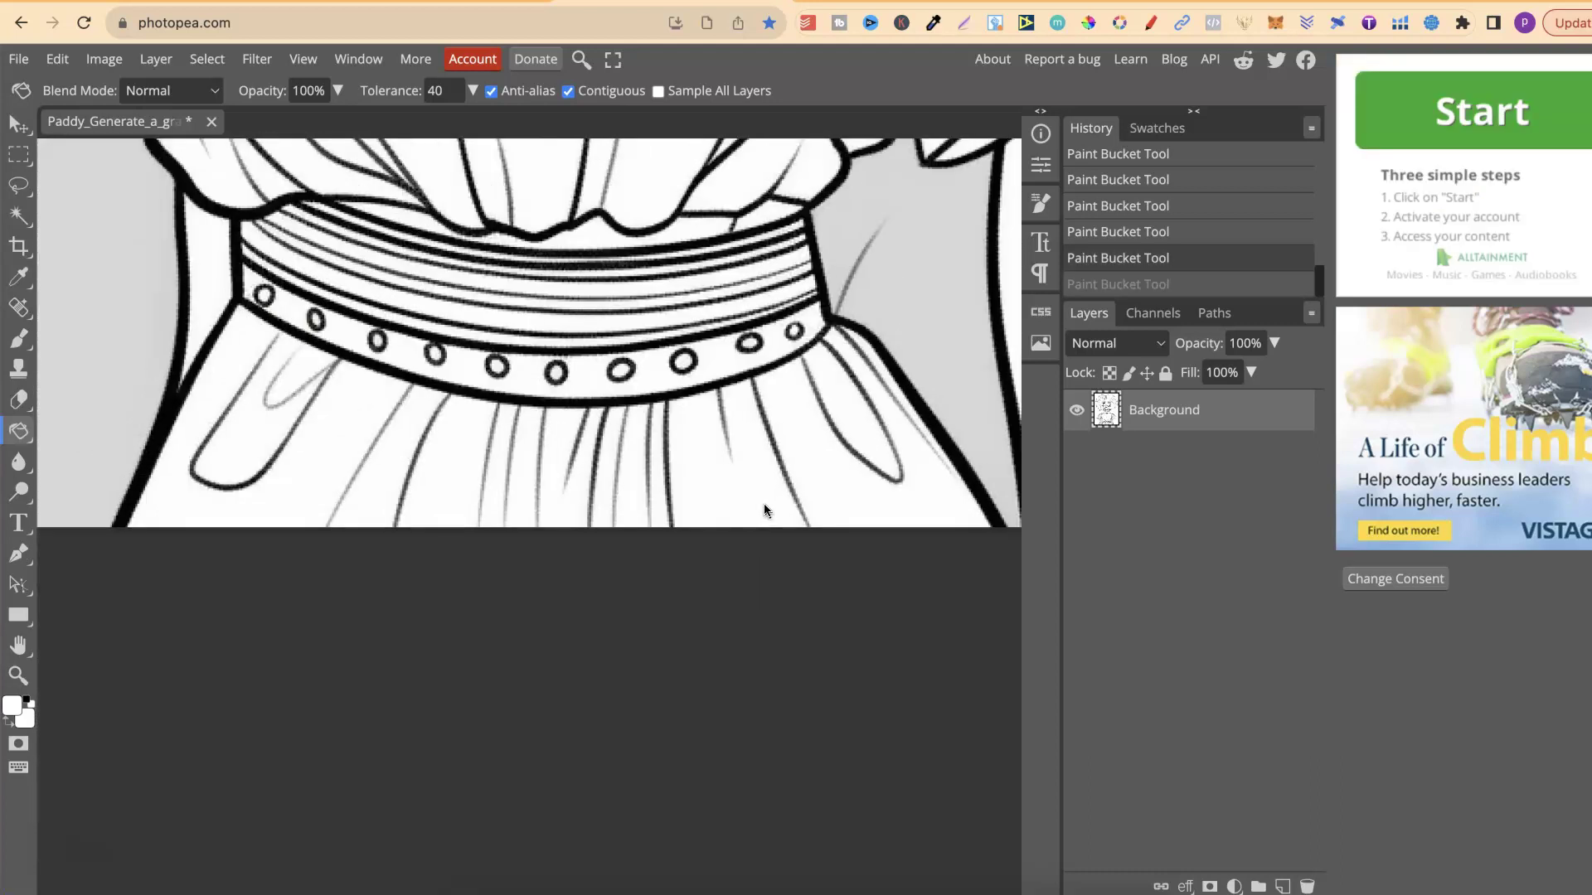
{"action": "scroll", "coordinate": [763, 504], "scroll_direction": "up", "scroll_amount": 4}
{"action": "left_click", "coordinate": [914, 458]}
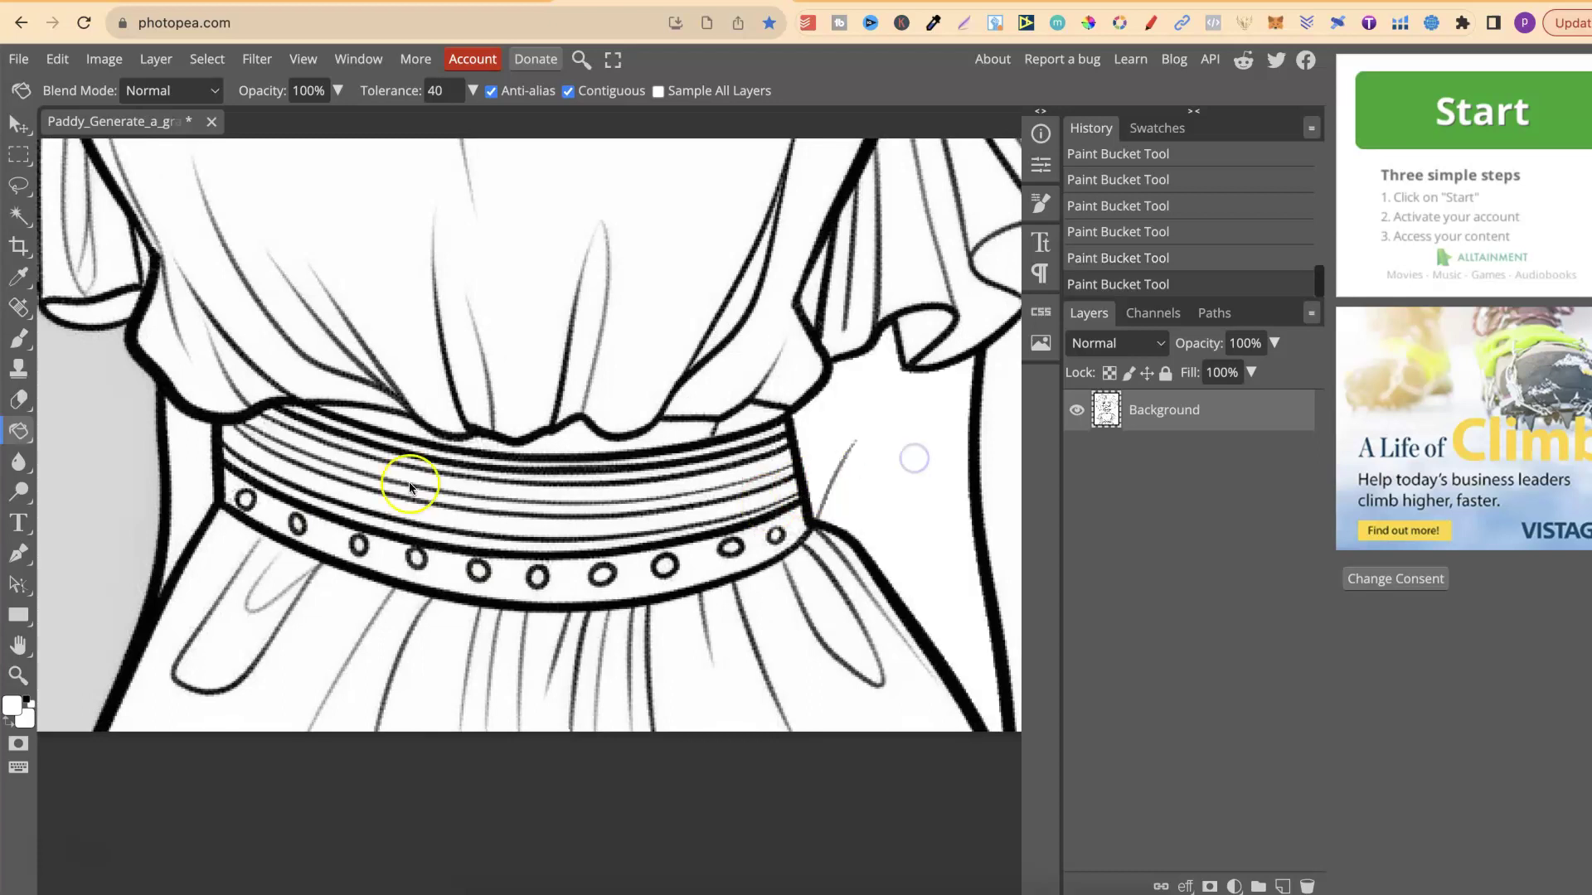
{"action": "scroll", "coordinate": [400, 485], "scroll_direction": "left", "scroll_amount": 5}
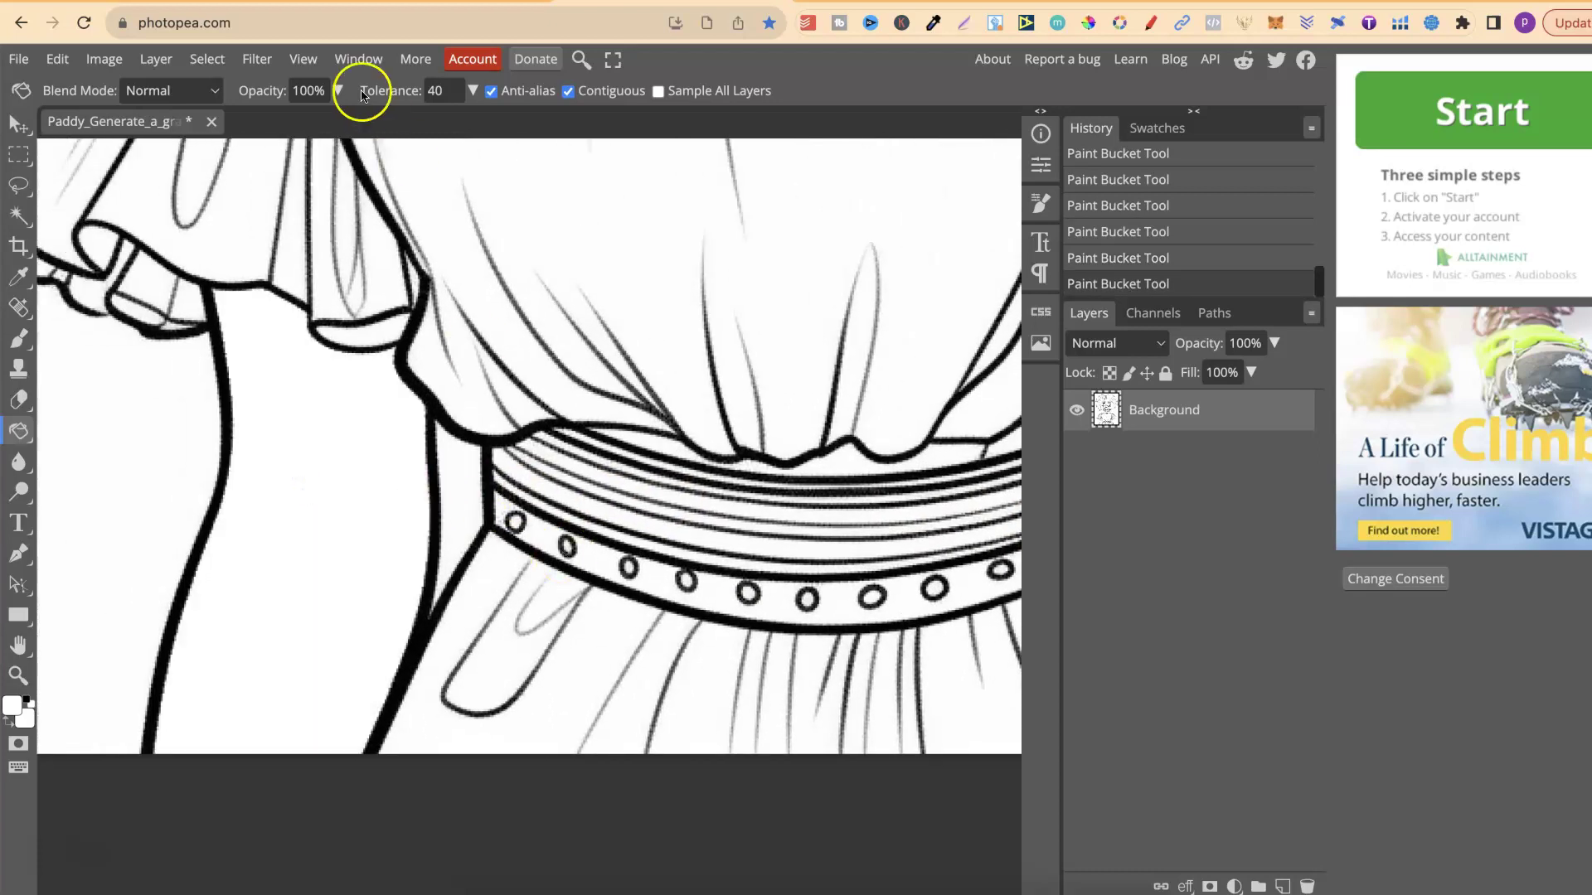
Step: Zoom out three steps to view the whole whitened figure
{"action": "left_click", "coordinate": [302, 59]}
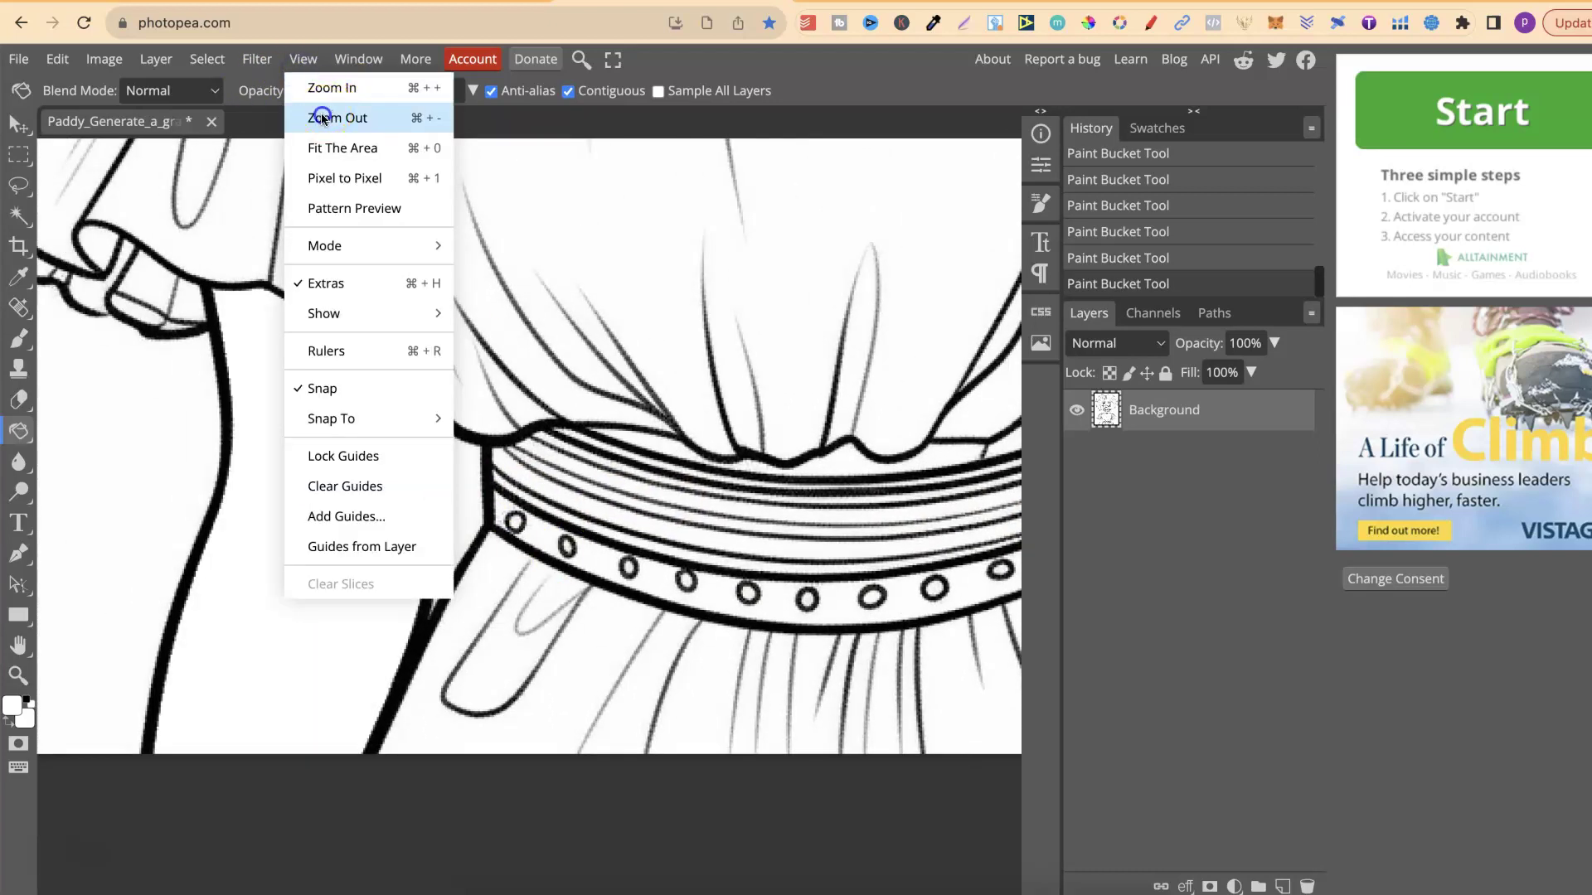
{"action": "left_click", "coordinate": [322, 118]}
{"action": "left_click", "coordinate": [308, 59]}
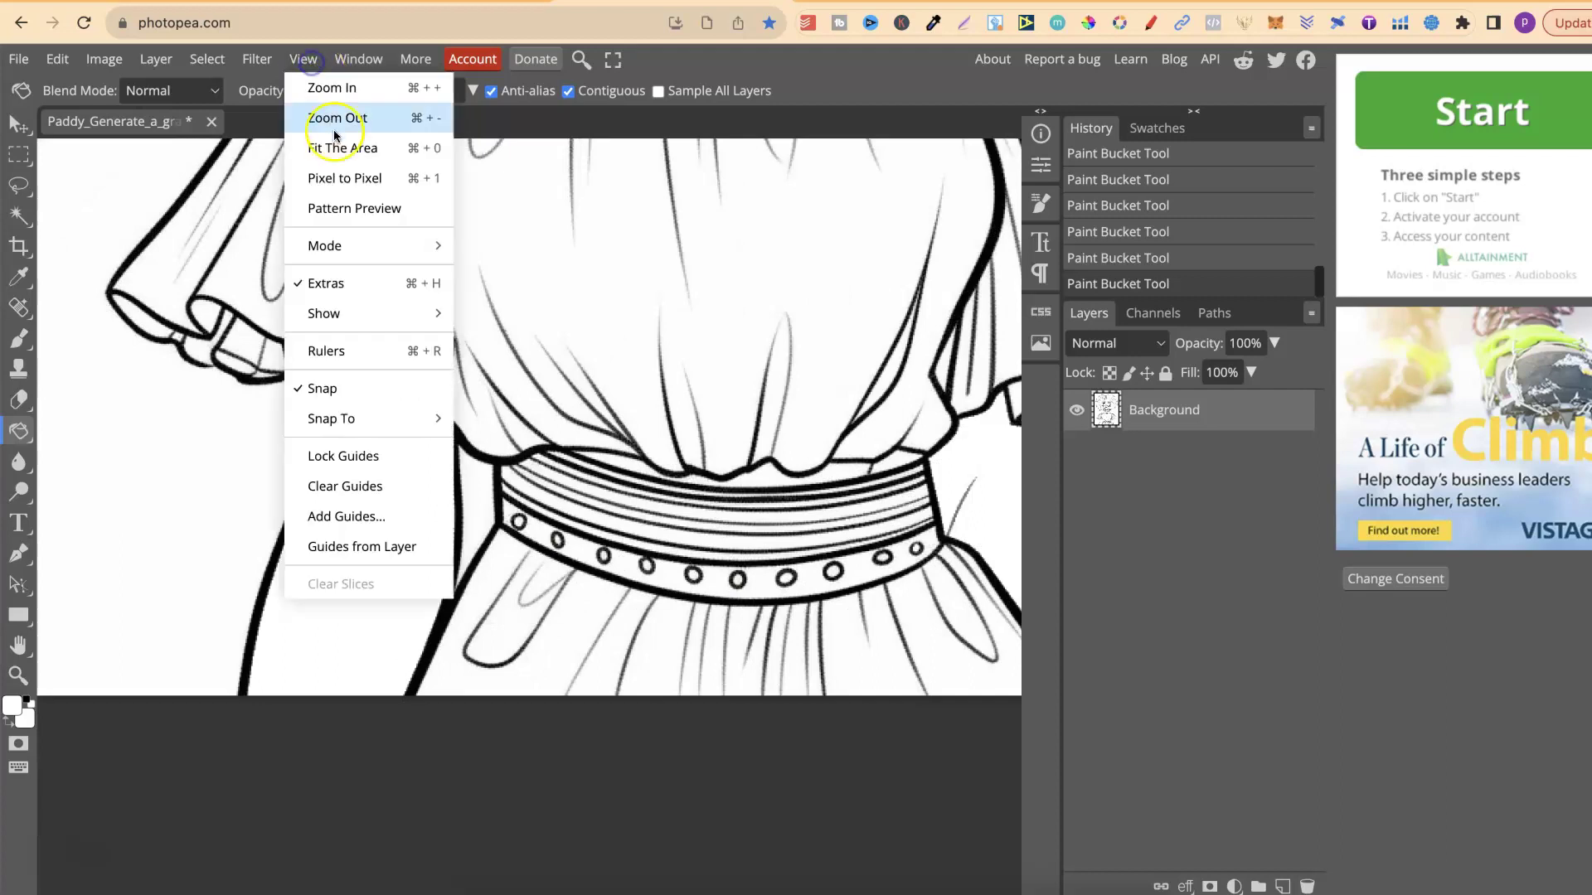
{"action": "left_click", "coordinate": [315, 116]}
{"action": "left_click", "coordinate": [305, 57]}
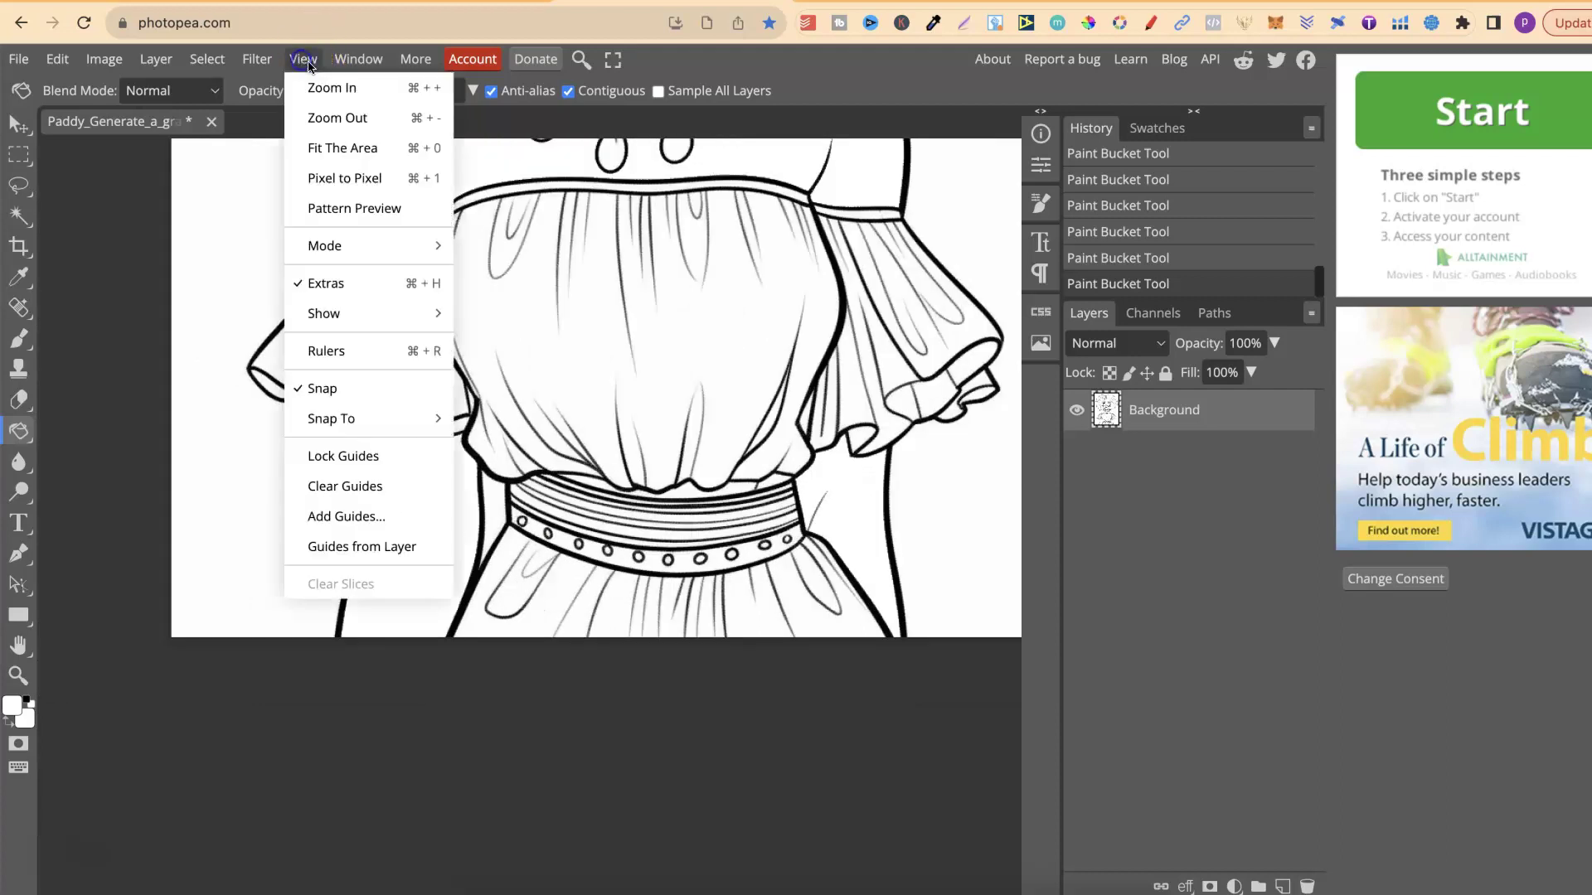
{"action": "left_click", "coordinate": [311, 115]}
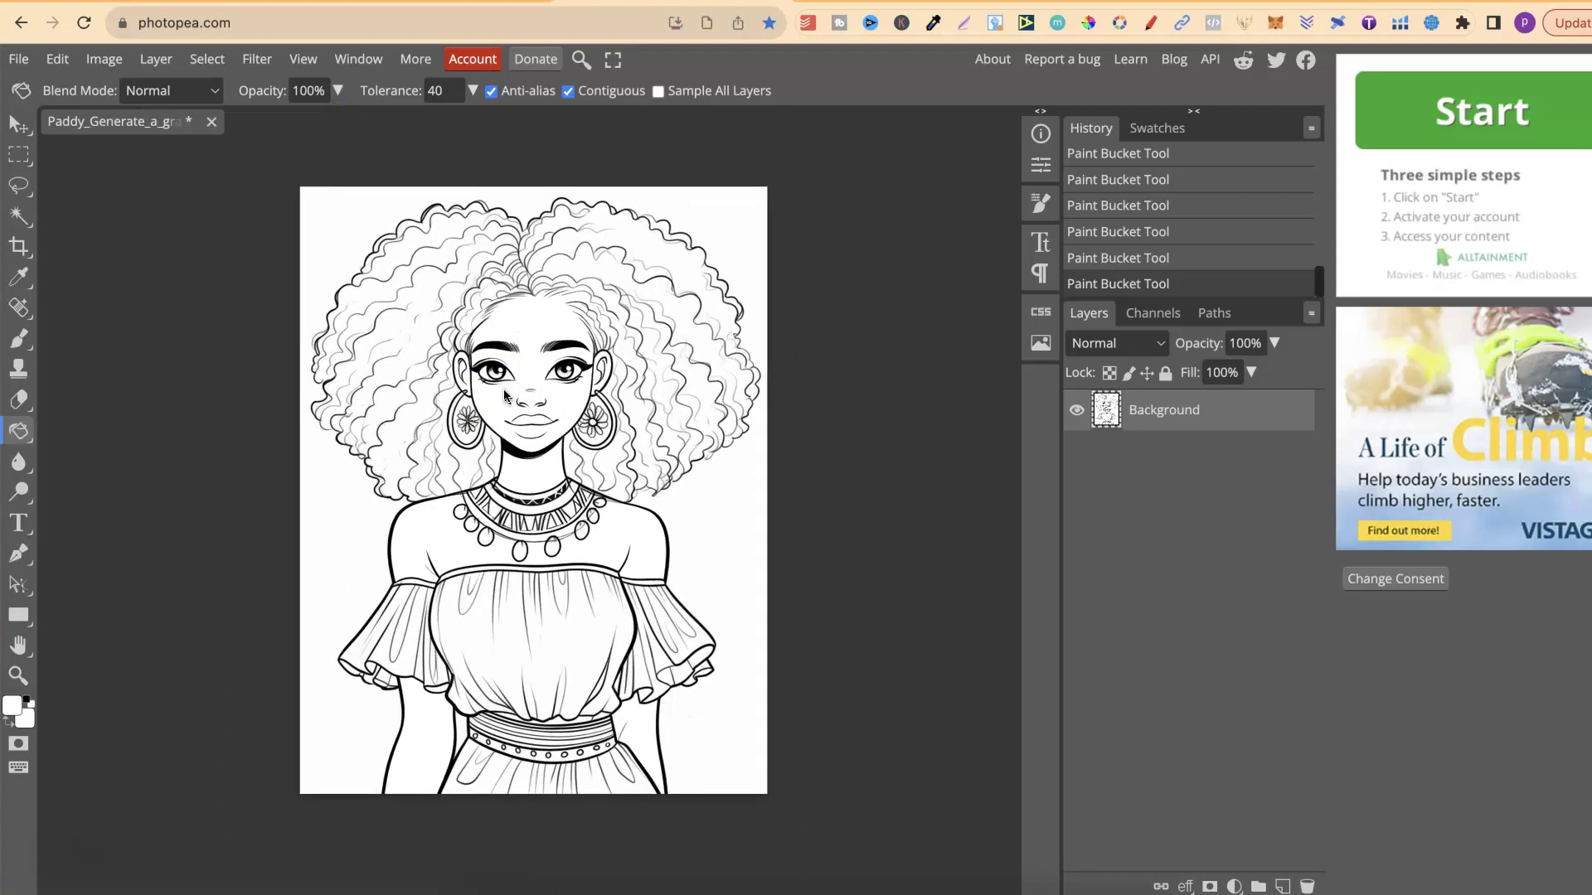
Step: Look at the unshaded drawing on Canva page 3, return to page 2, then go to the Midjourney job page
{"action": "left_click", "coordinate": [472, 2]}
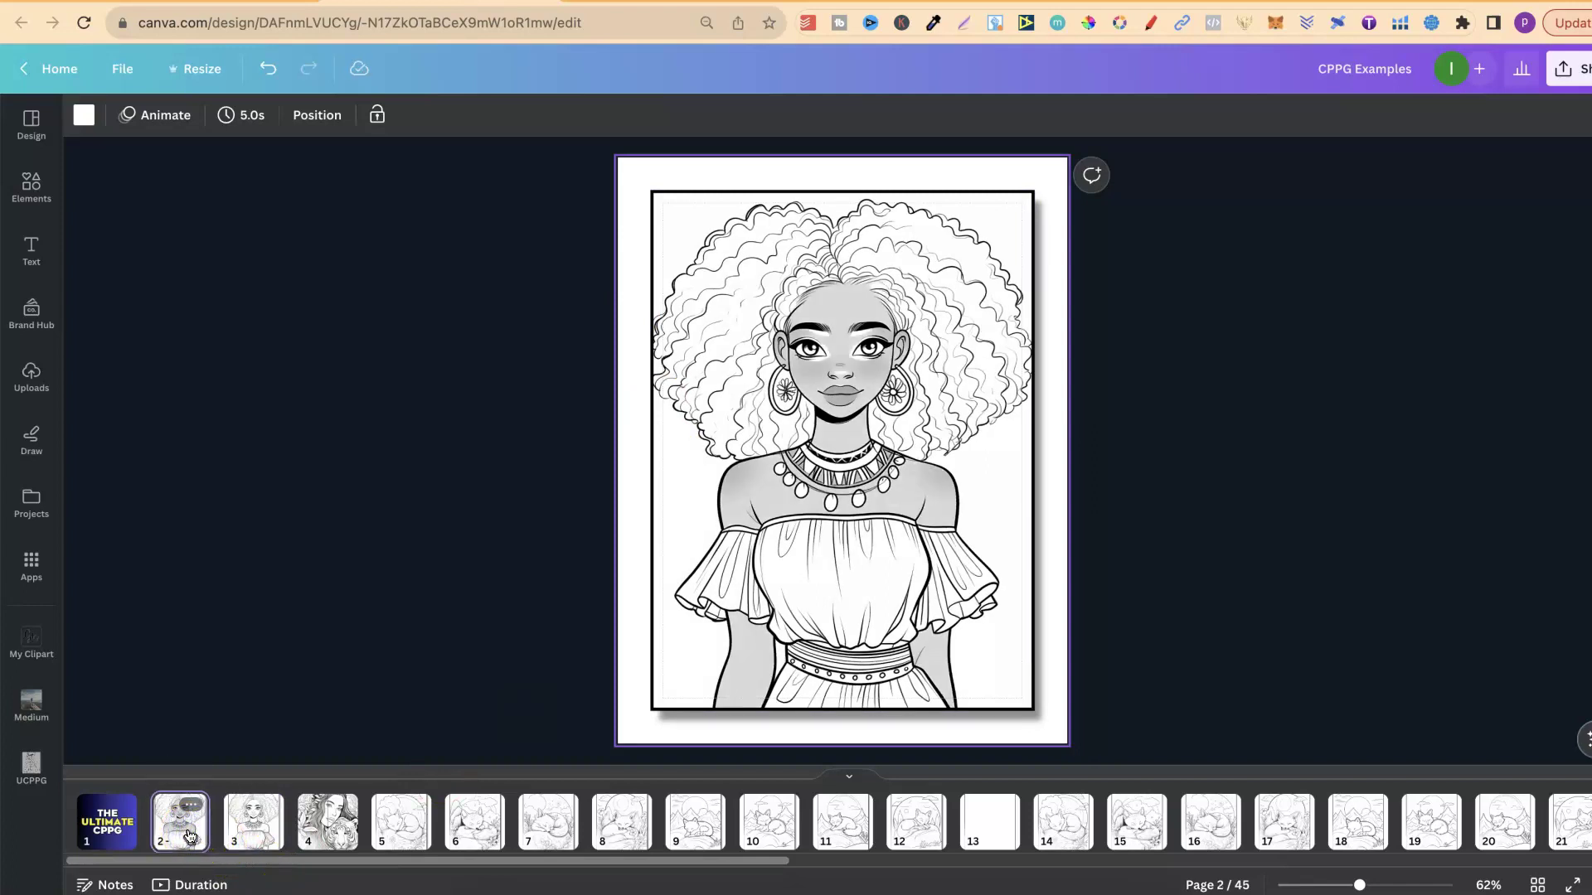
{"action": "key", "text": "Right"}
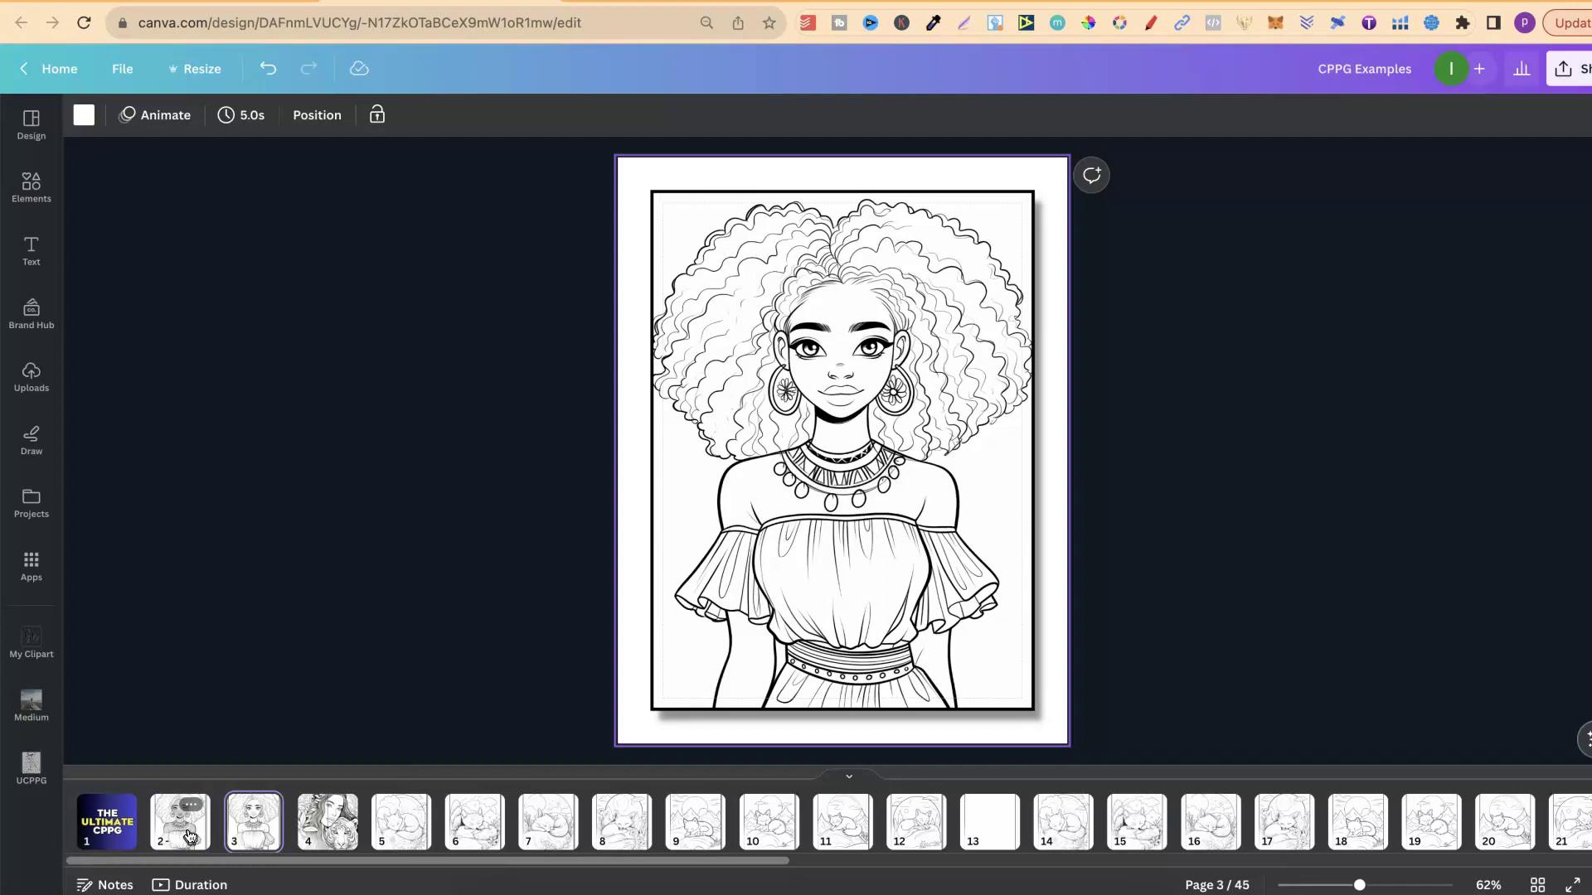
{"action": "left_click", "coordinate": [190, 836]}
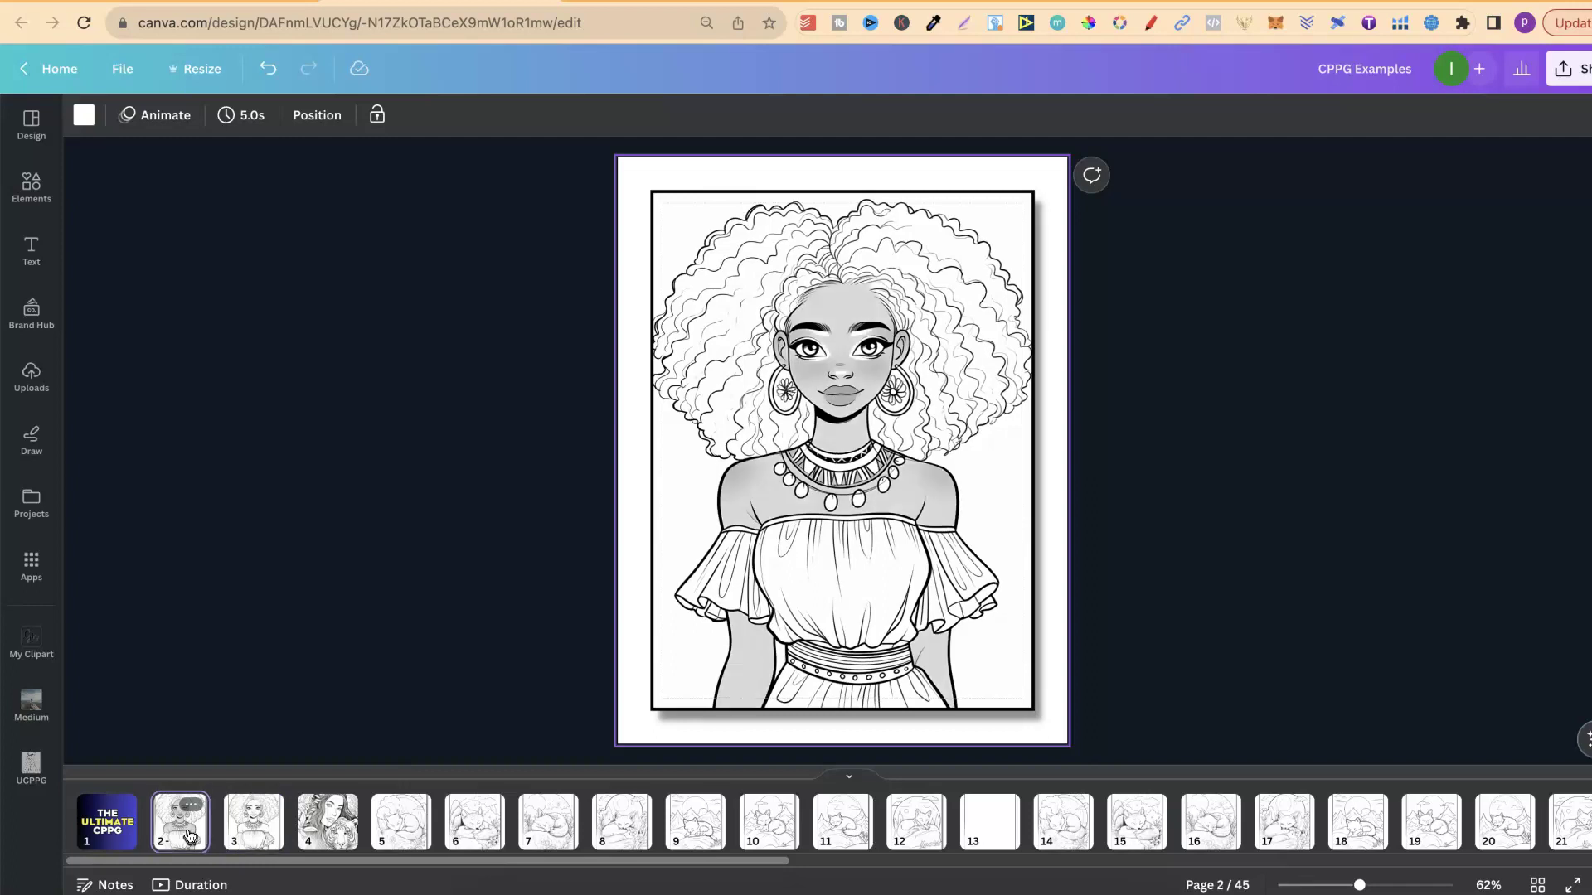
{"action": "left_click", "coordinate": [920, 2]}
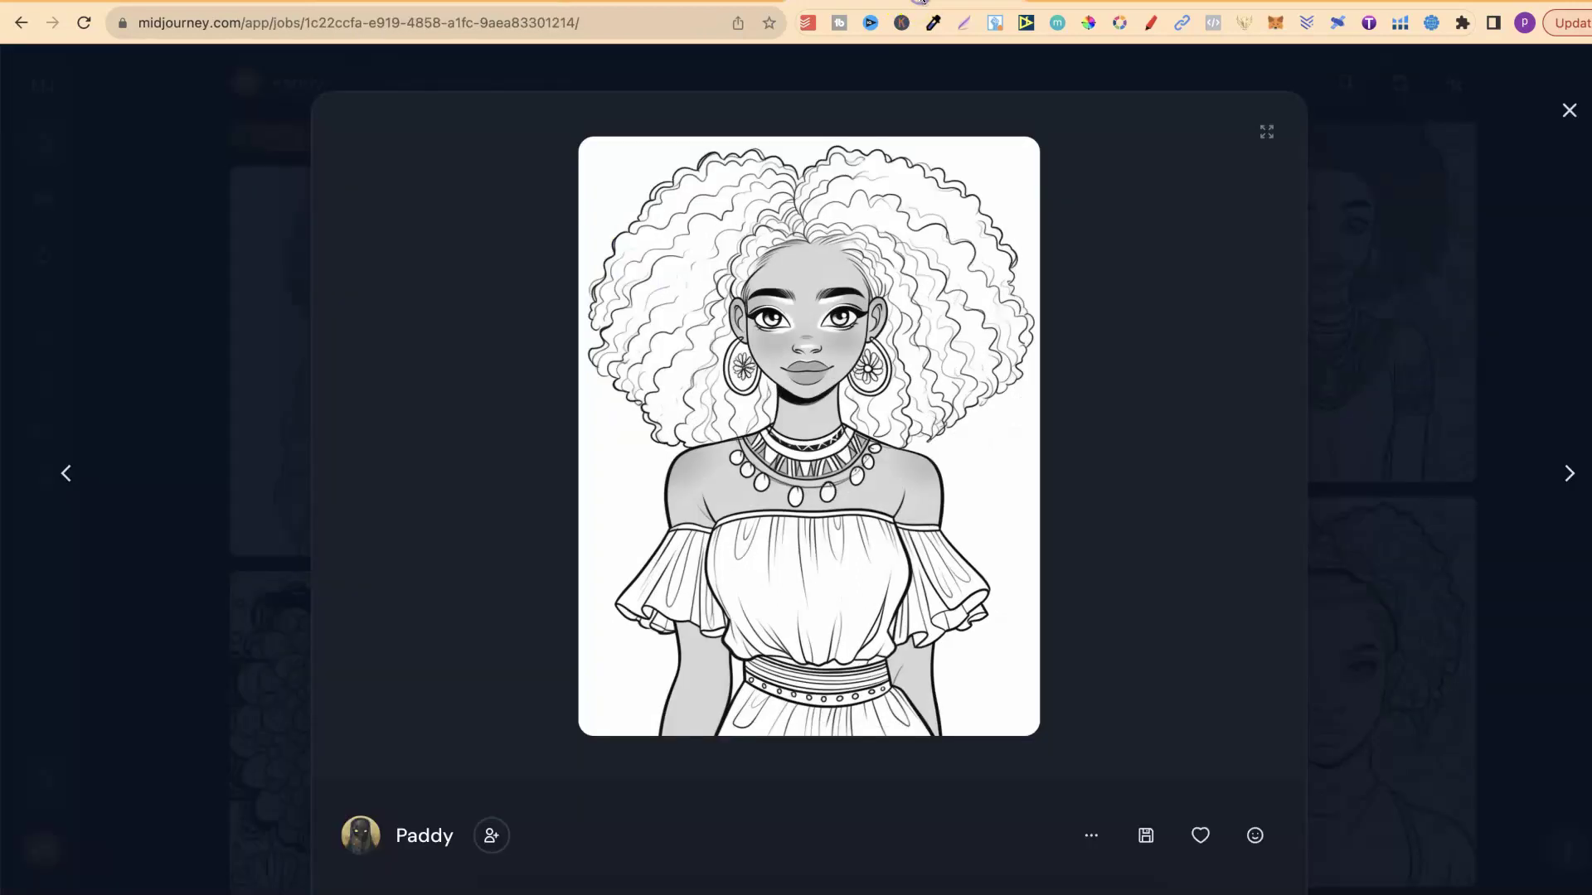
Step: Back in the Midjourney gallery, open the headwrap coloring image and download it as a PNG
{"action": "left_click", "coordinate": [1528, 390]}
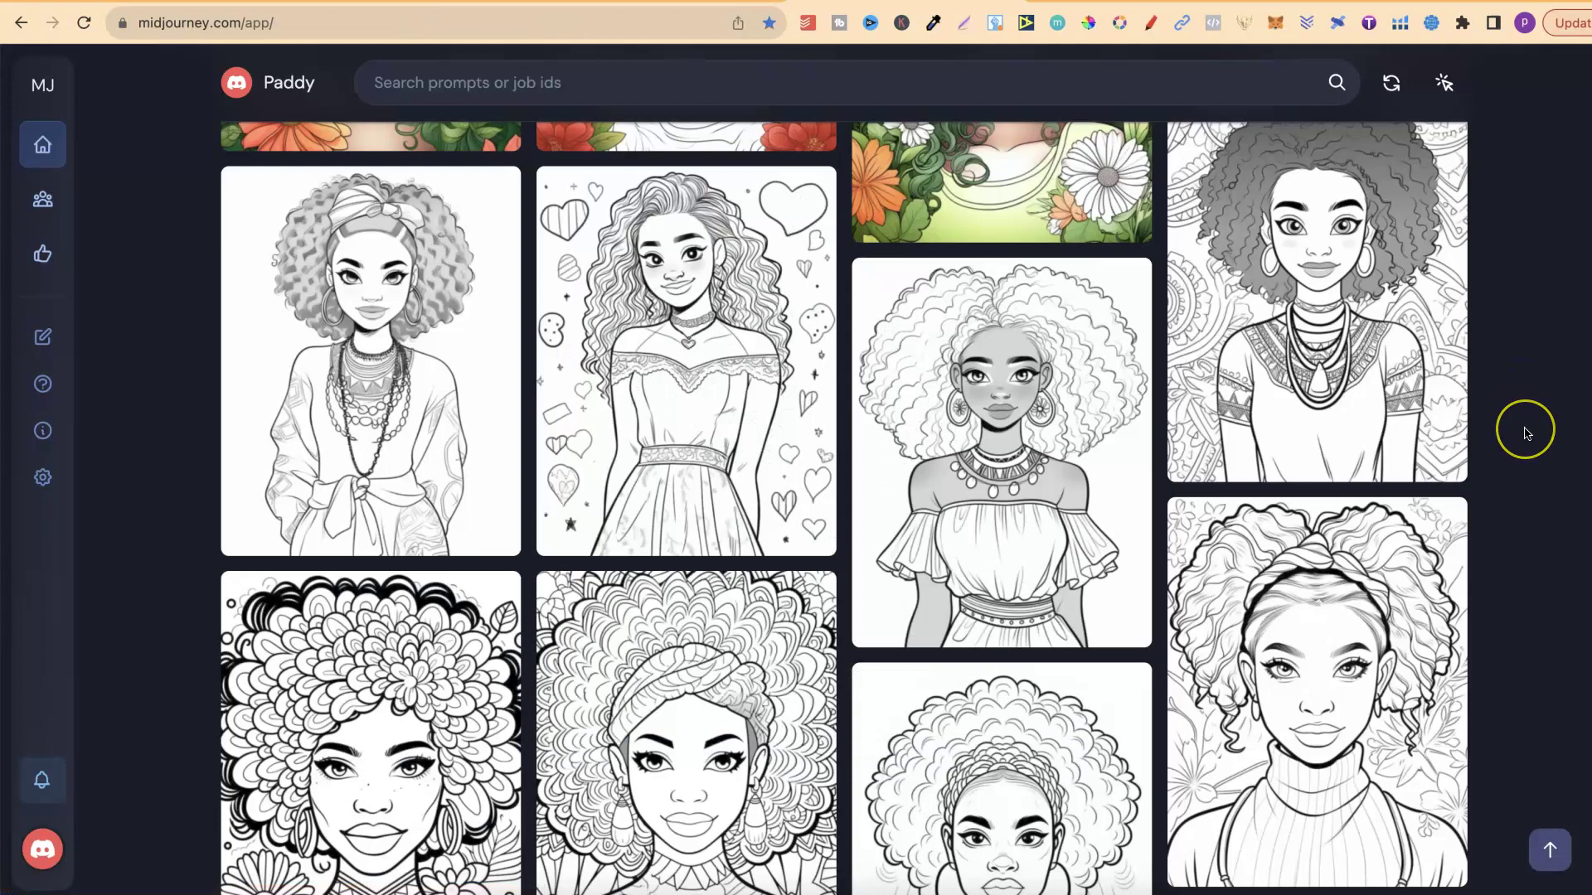
{"action": "scroll", "coordinate": [1527, 433], "scroll_direction": "down", "scroll_amount": 2}
{"action": "scroll", "coordinate": [1527, 432], "scroll_direction": "up", "scroll_amount": 1}
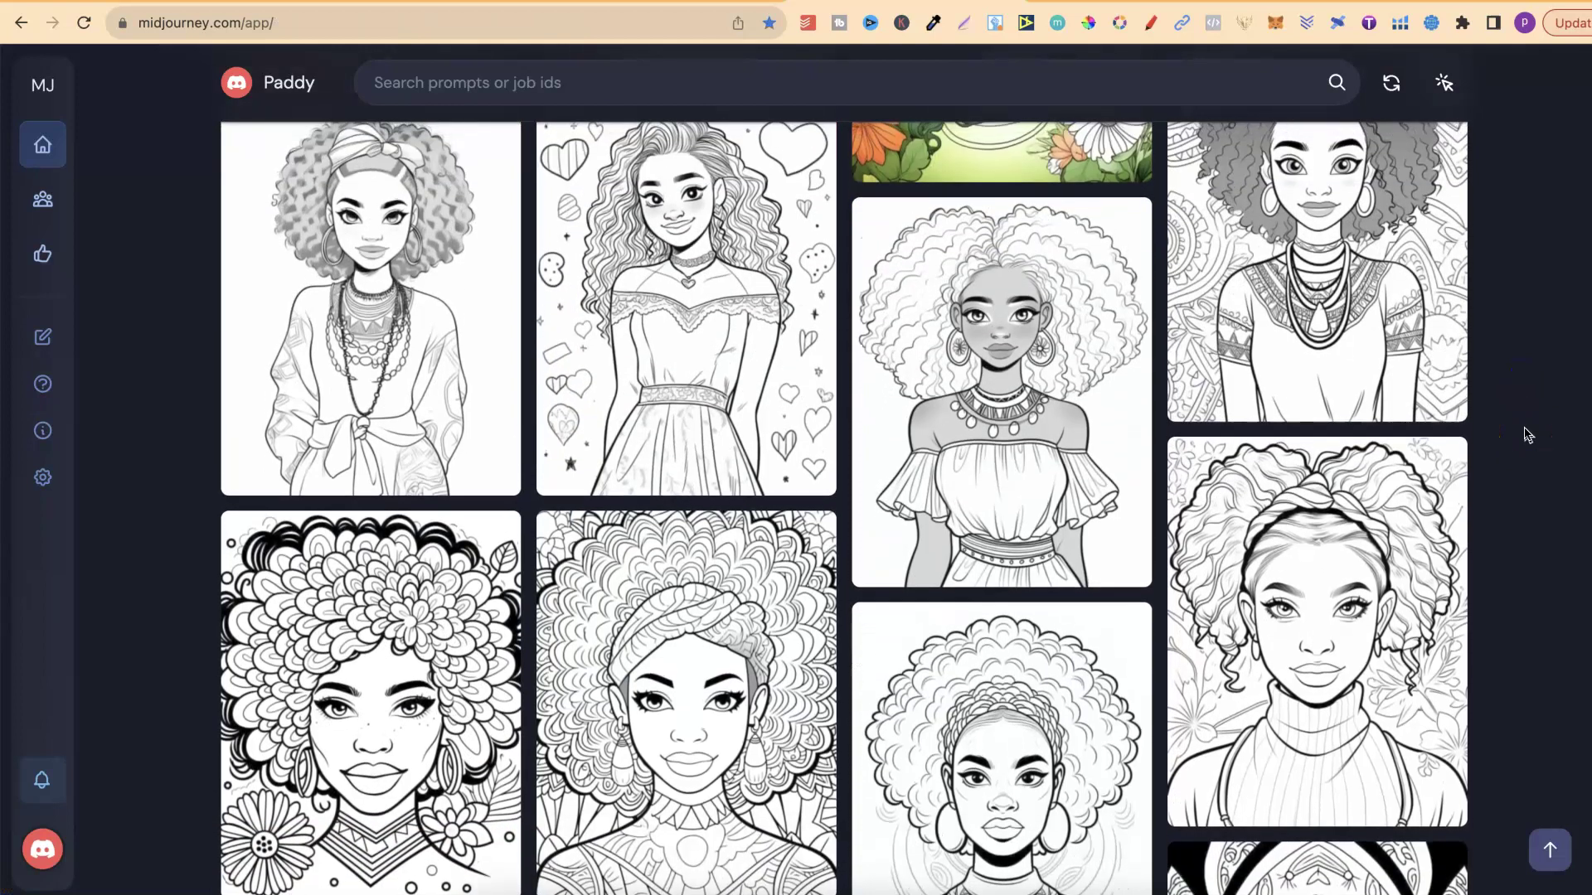
{"action": "left_click", "coordinate": [415, 262]}
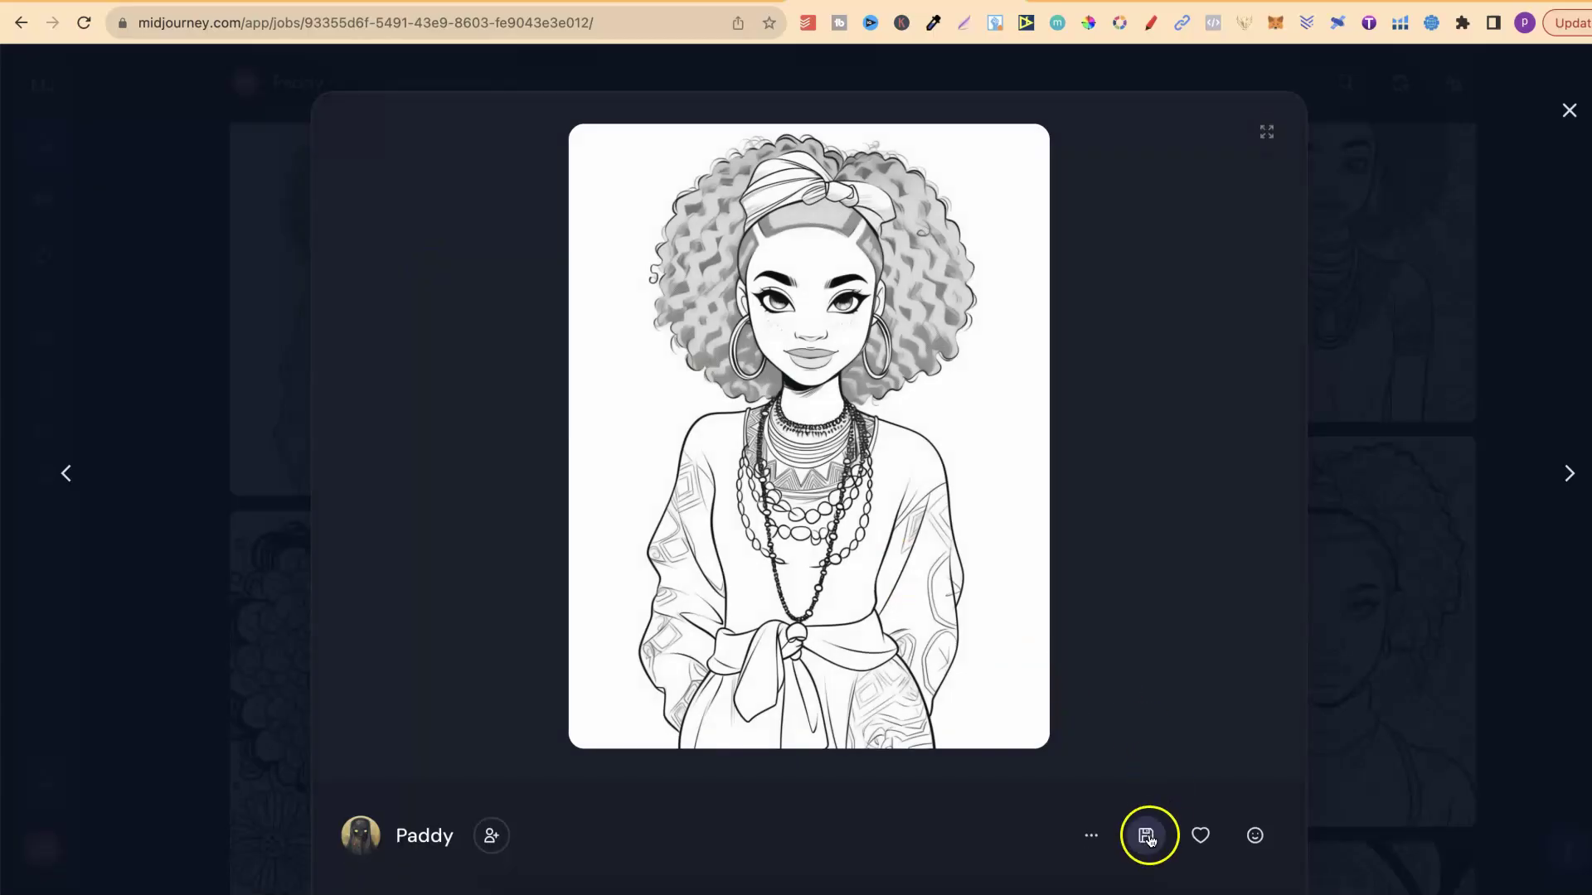
{"action": "left_click", "coordinate": [1148, 837]}
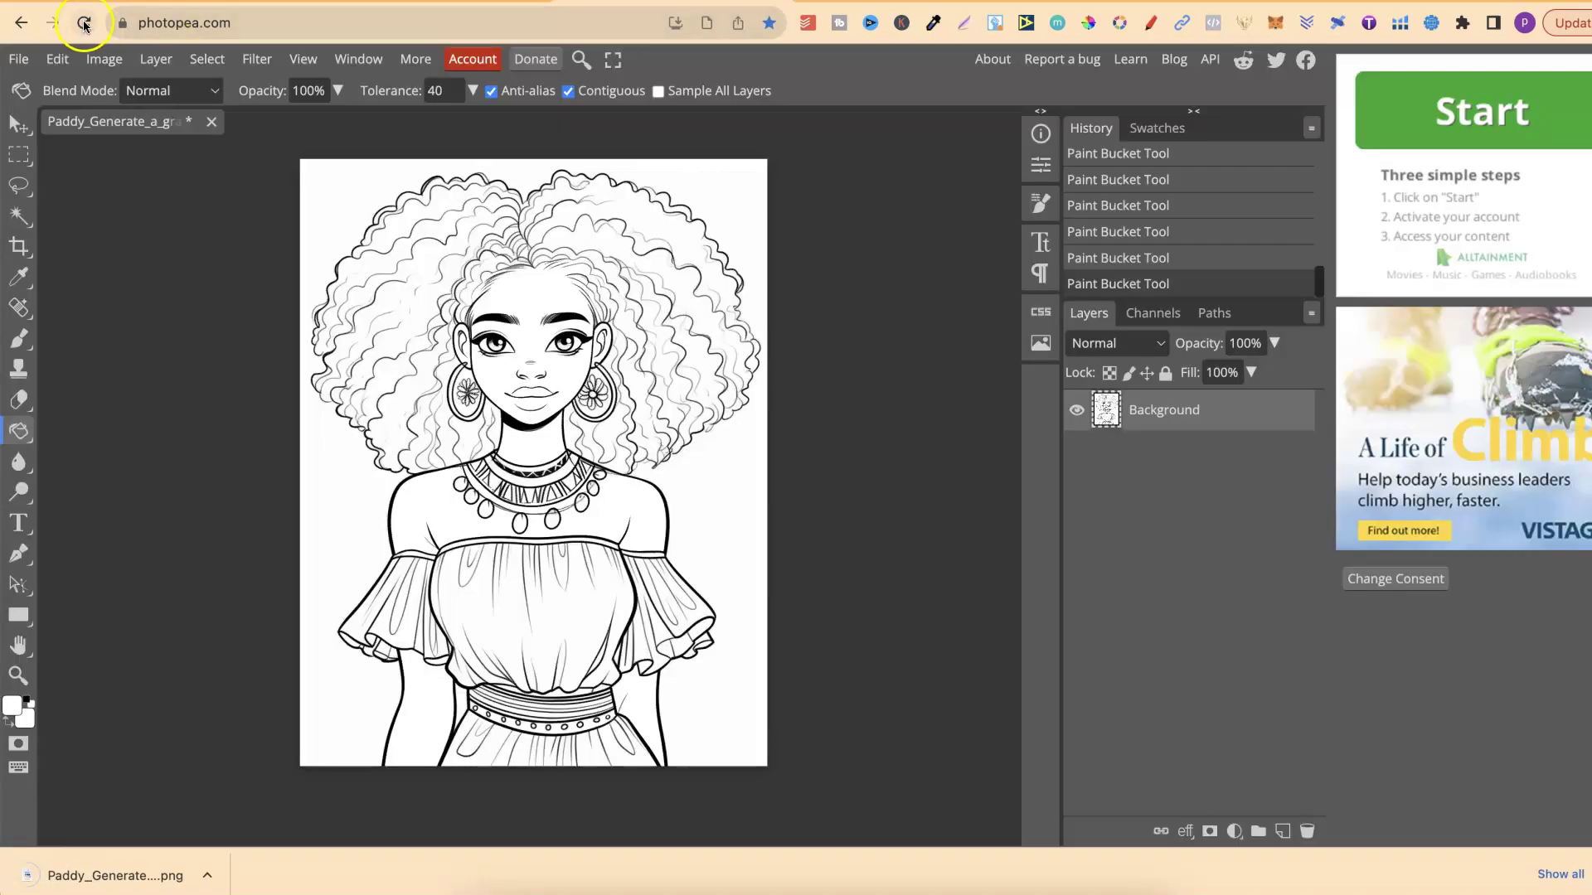
Step: Reload Photopea, discarding unsaved changes, and open the downloaded headwrap PNG as a new document
{"action": "left_click", "coordinate": [84, 23]}
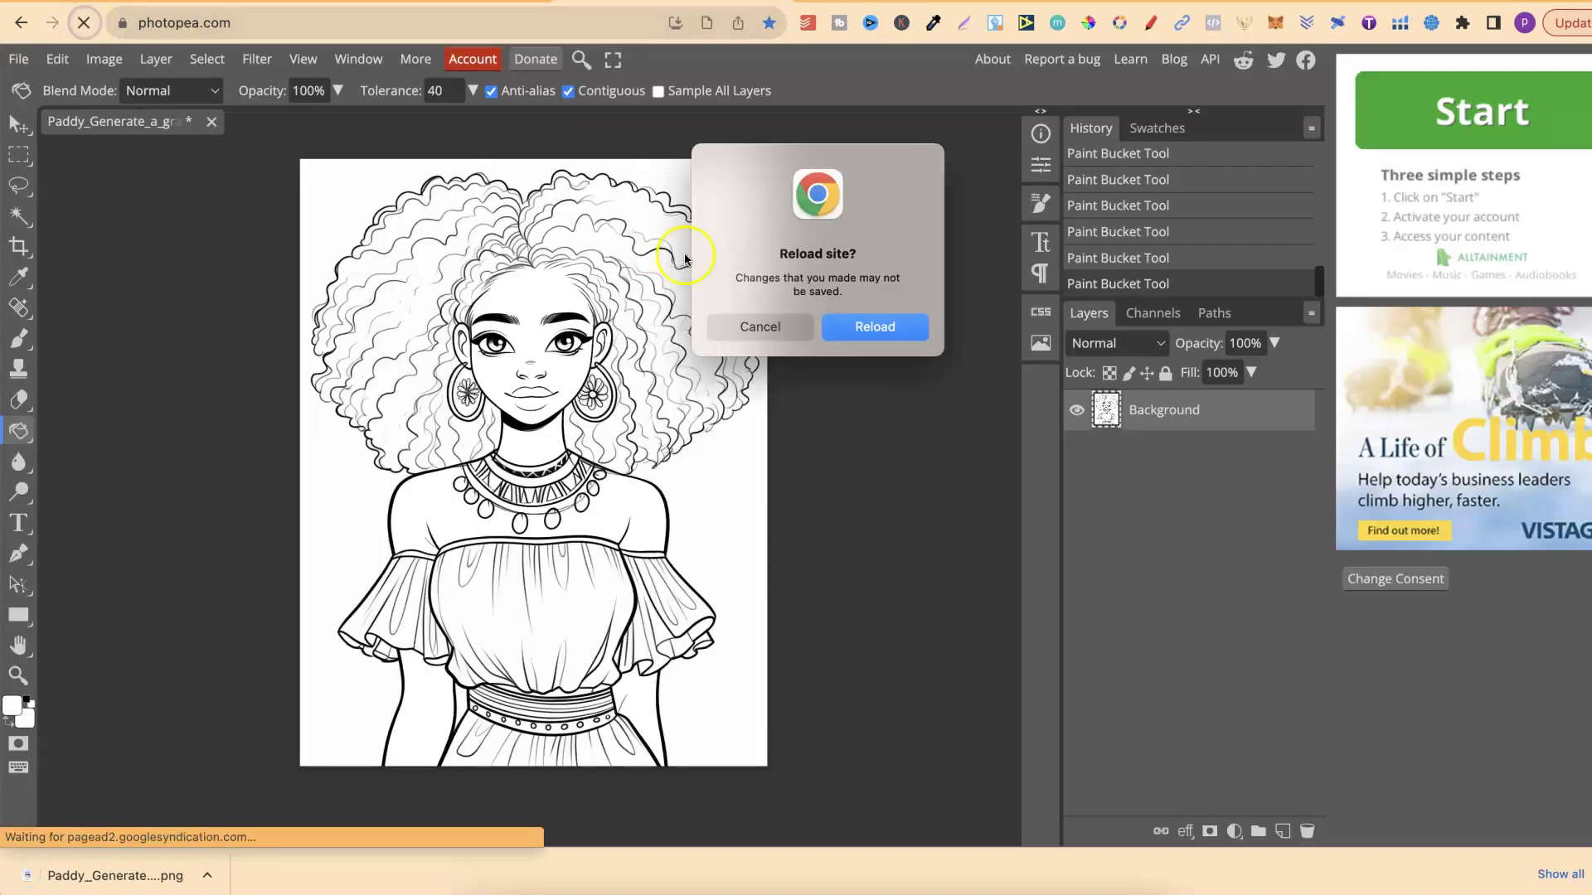
{"action": "left_click", "coordinate": [856, 336]}
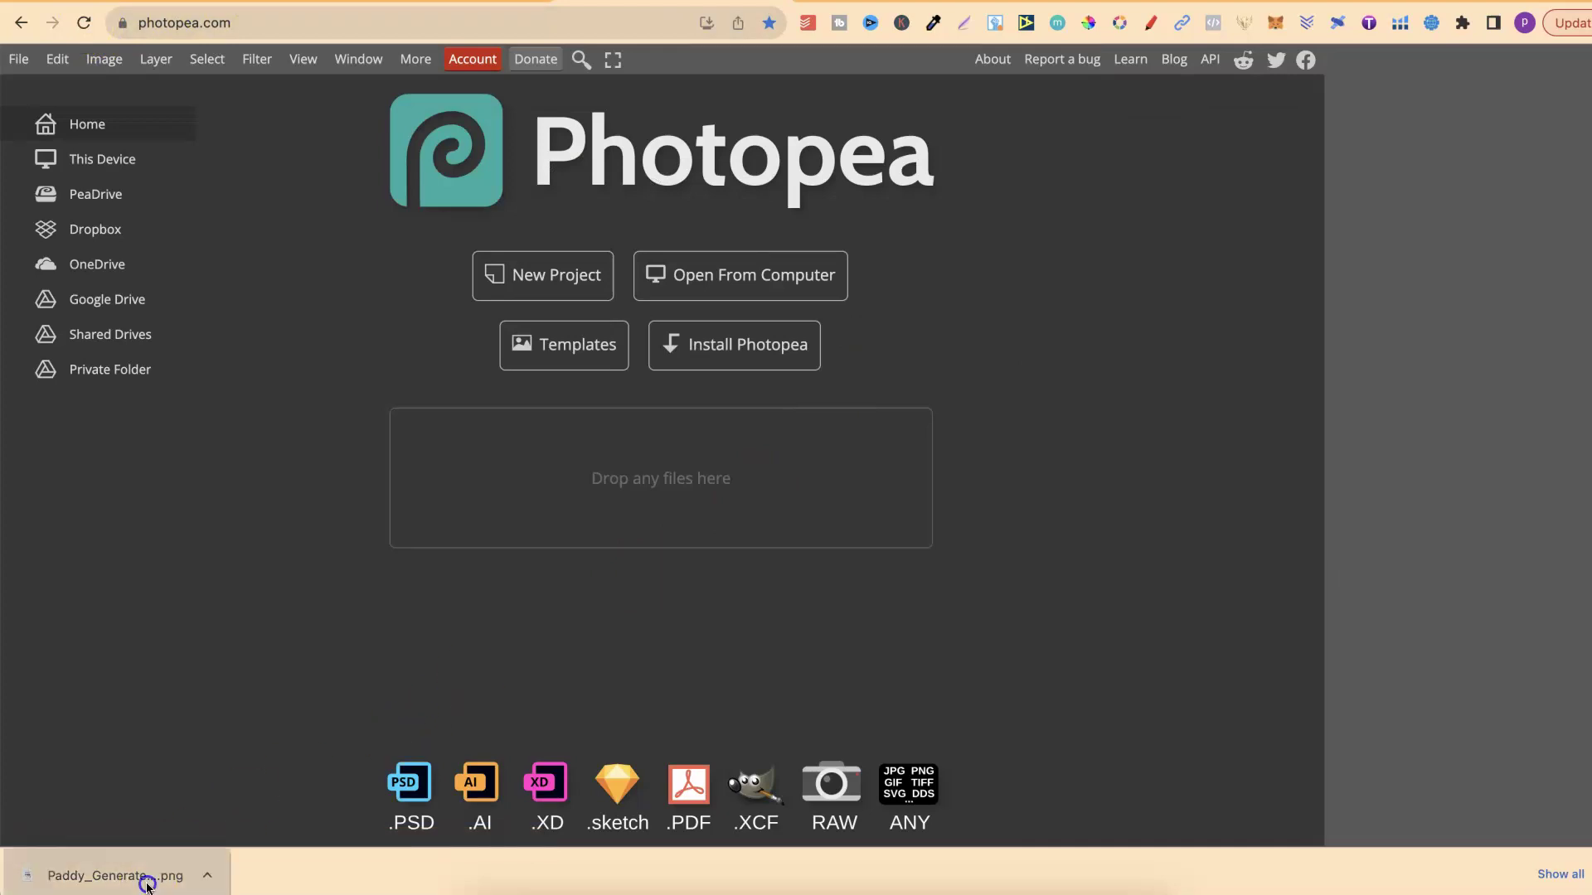
{"action": "left_click_drag", "start_coordinate": [146, 874], "coordinate": [579, 460]}
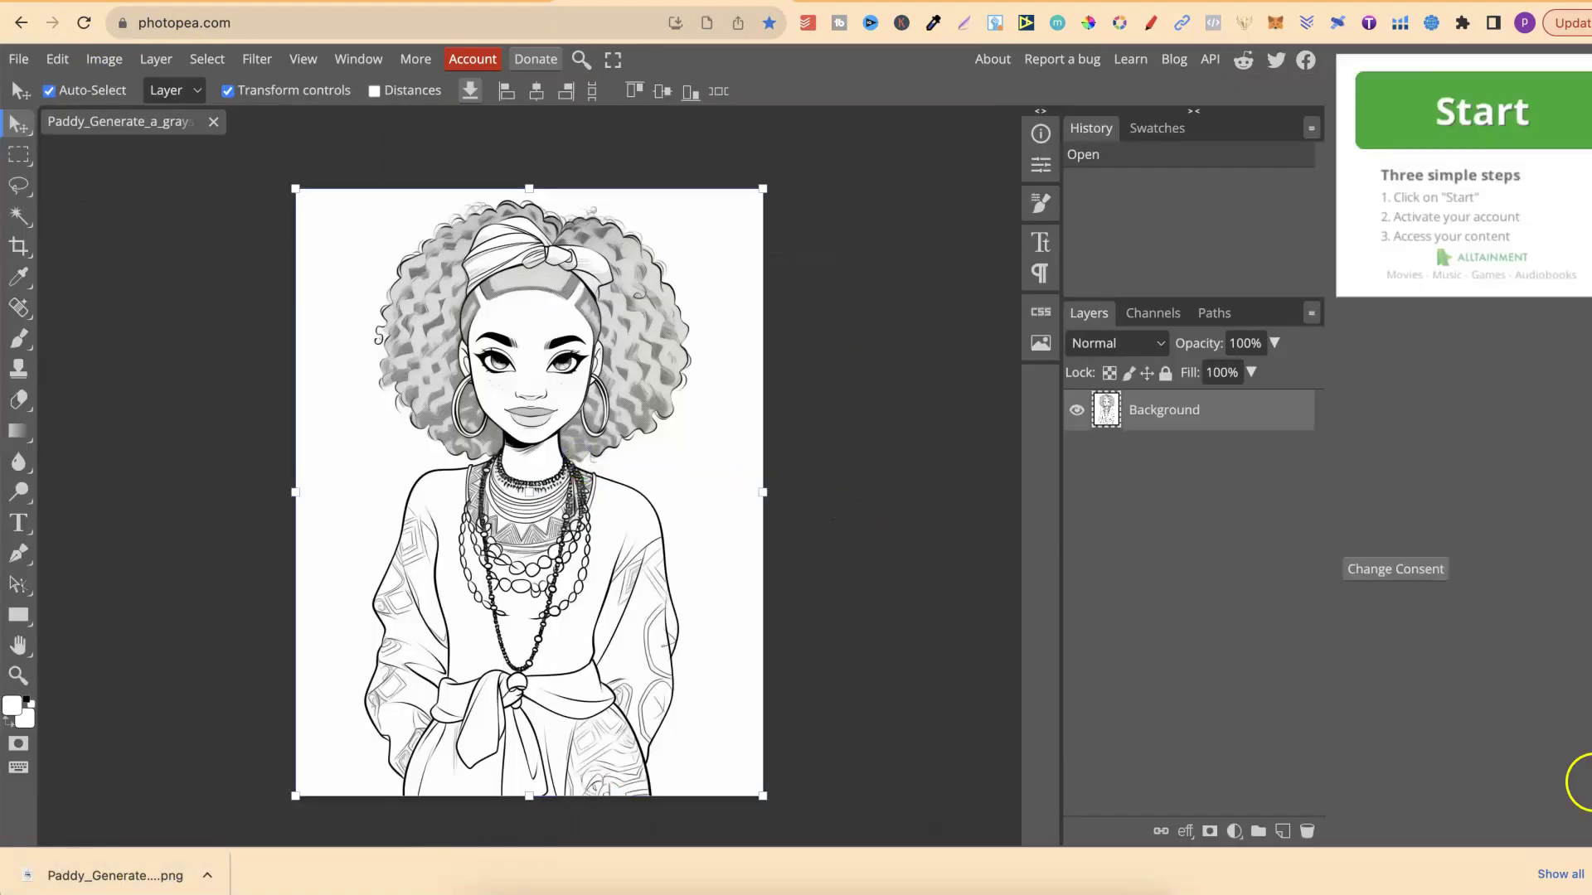
{"action": "left_click", "coordinate": [1586, 874]}
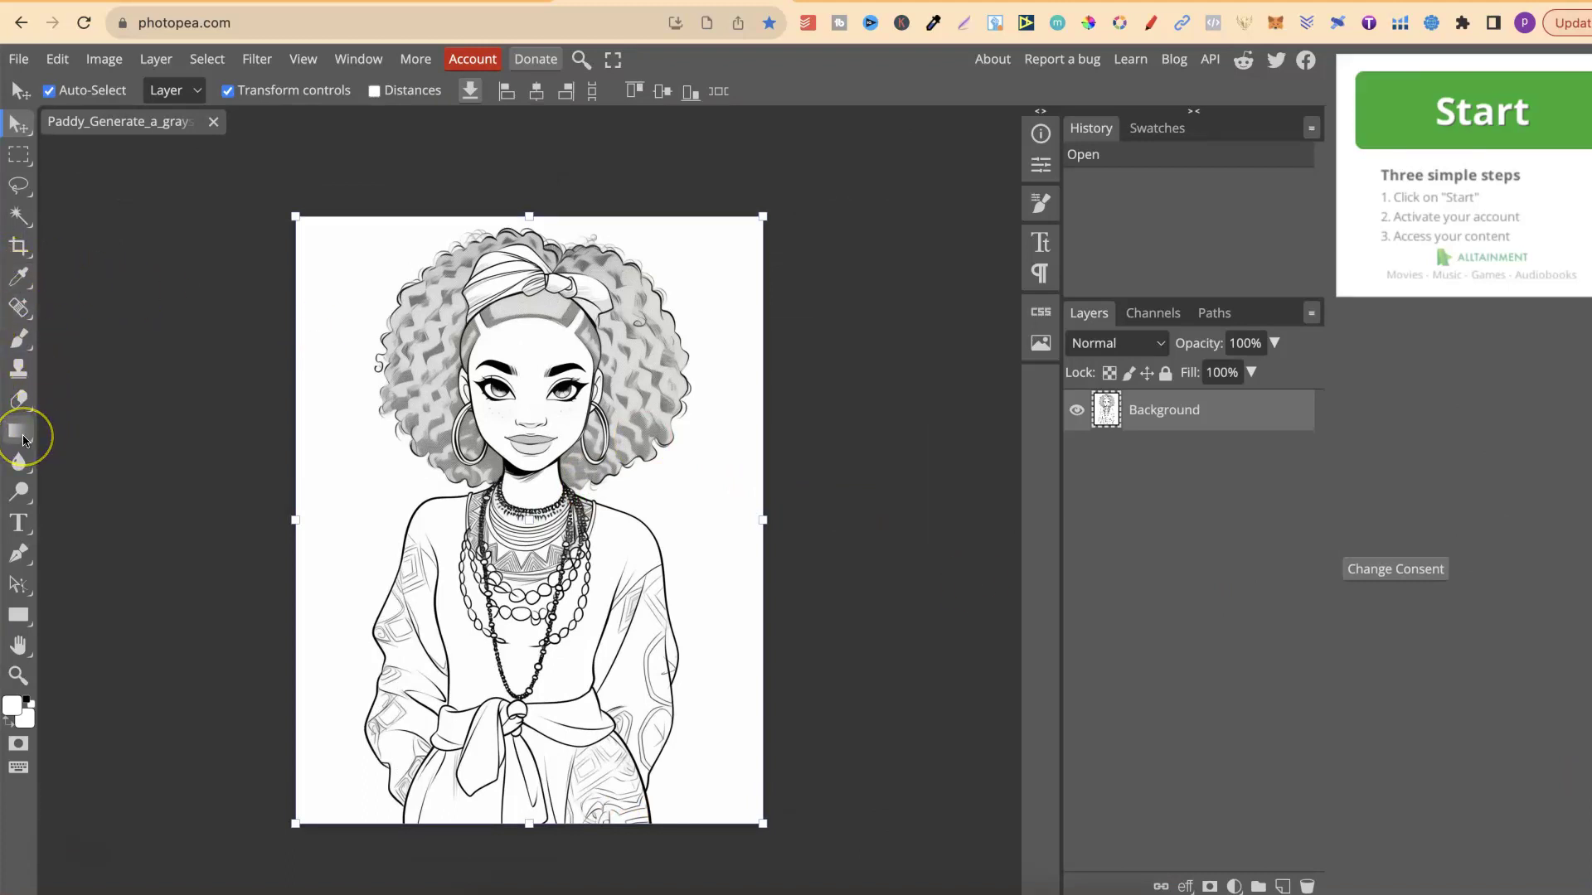
Step: Switch to the Paint Bucket and fill the grey hair patches with white
{"action": "left_click", "coordinate": [22, 440]}
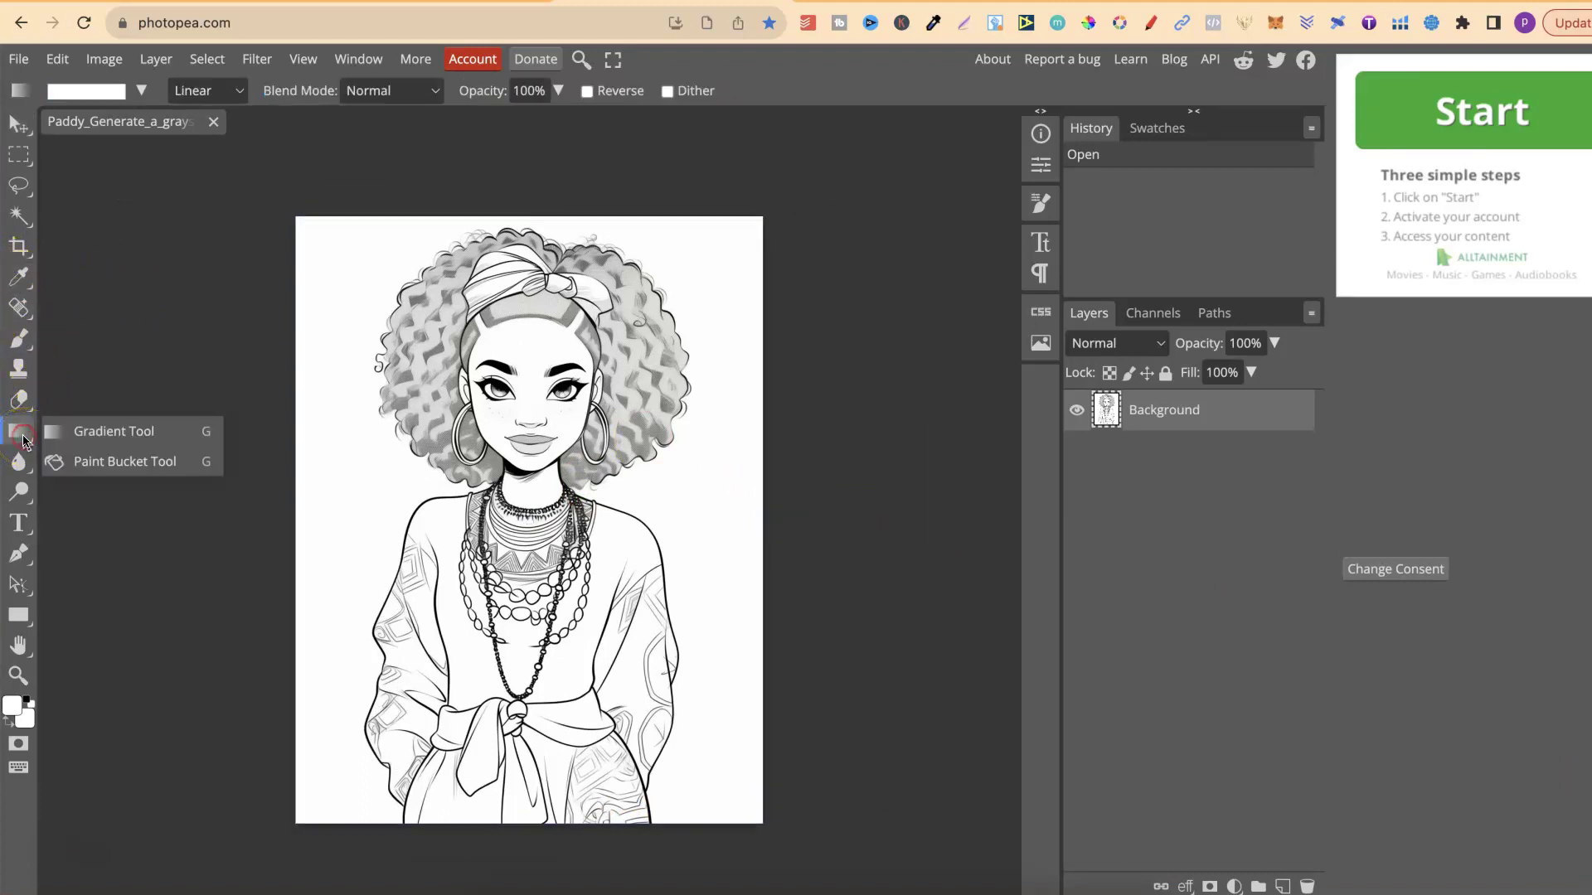
{"action": "left_click", "coordinate": [95, 463]}
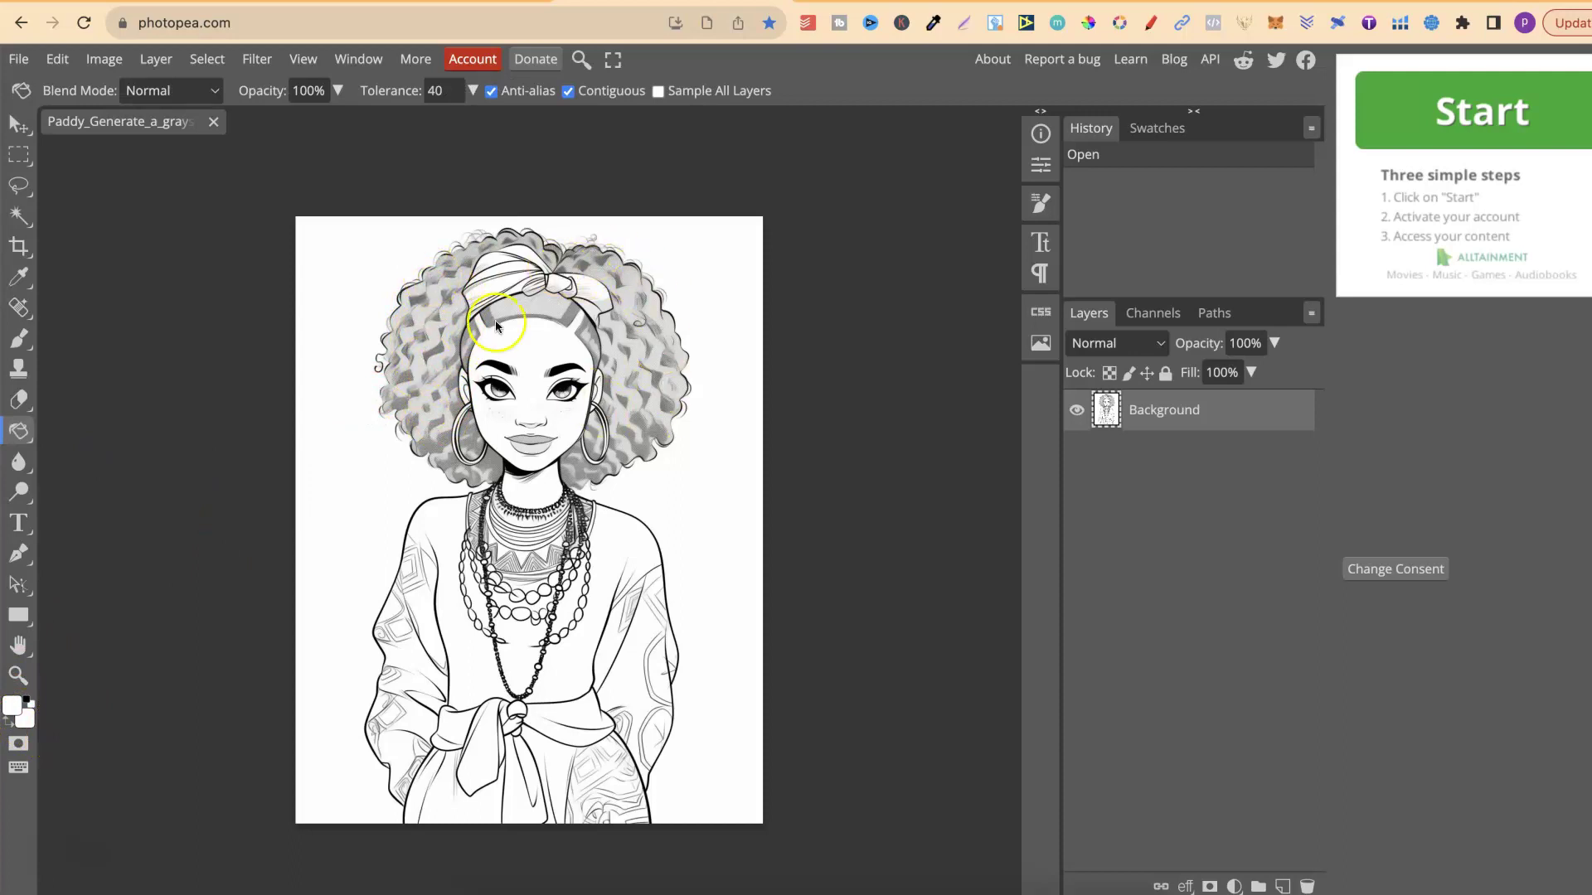
{"action": "left_click", "coordinate": [637, 370]}
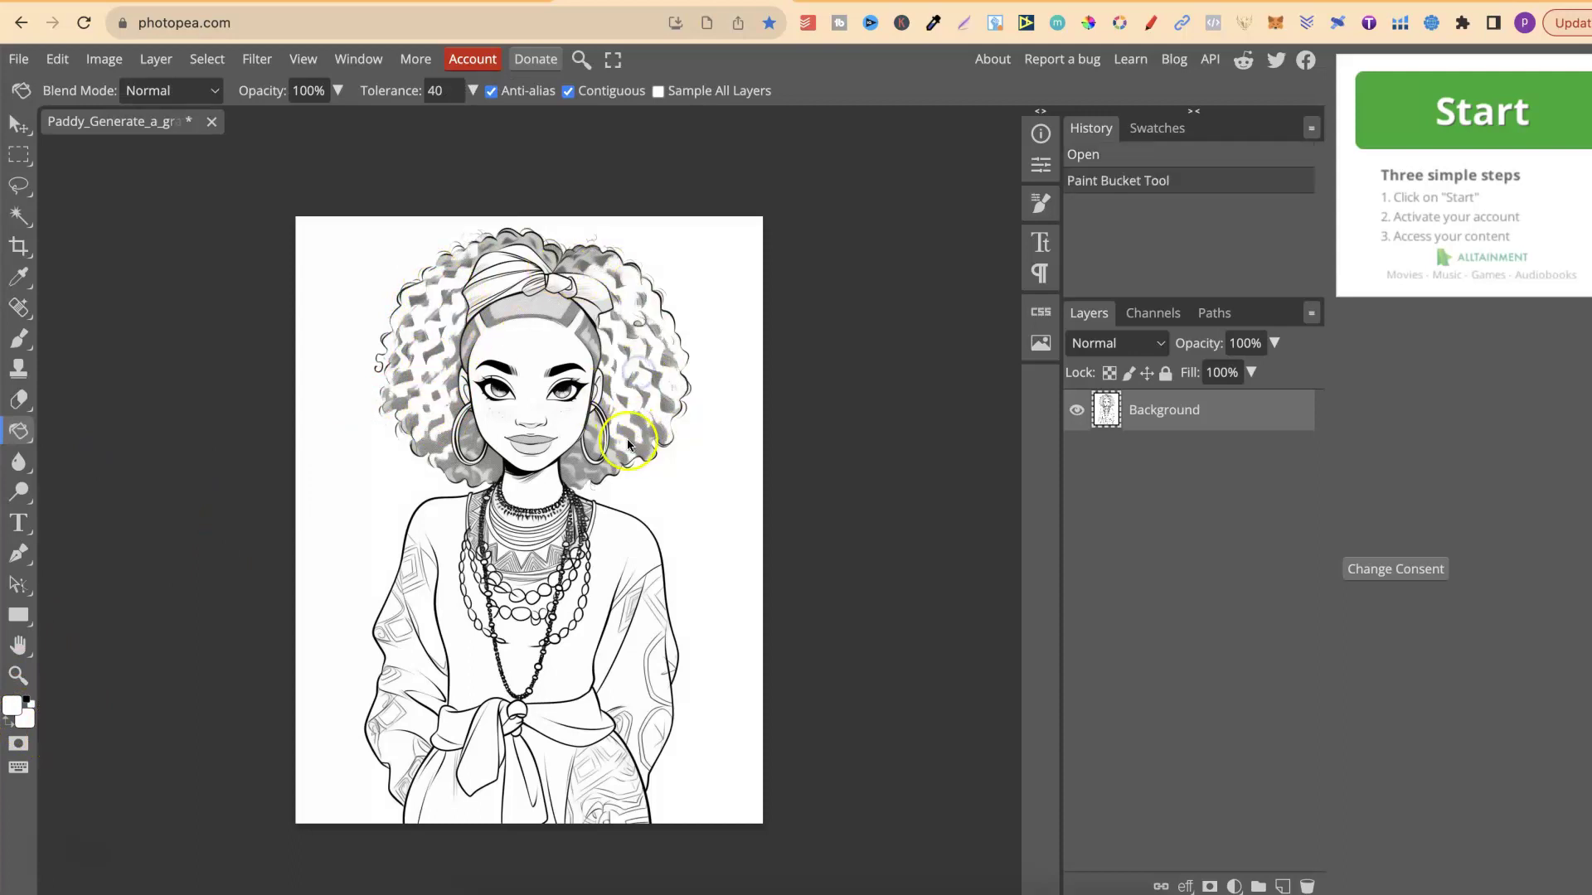
{"action": "left_click", "coordinate": [577, 470]}
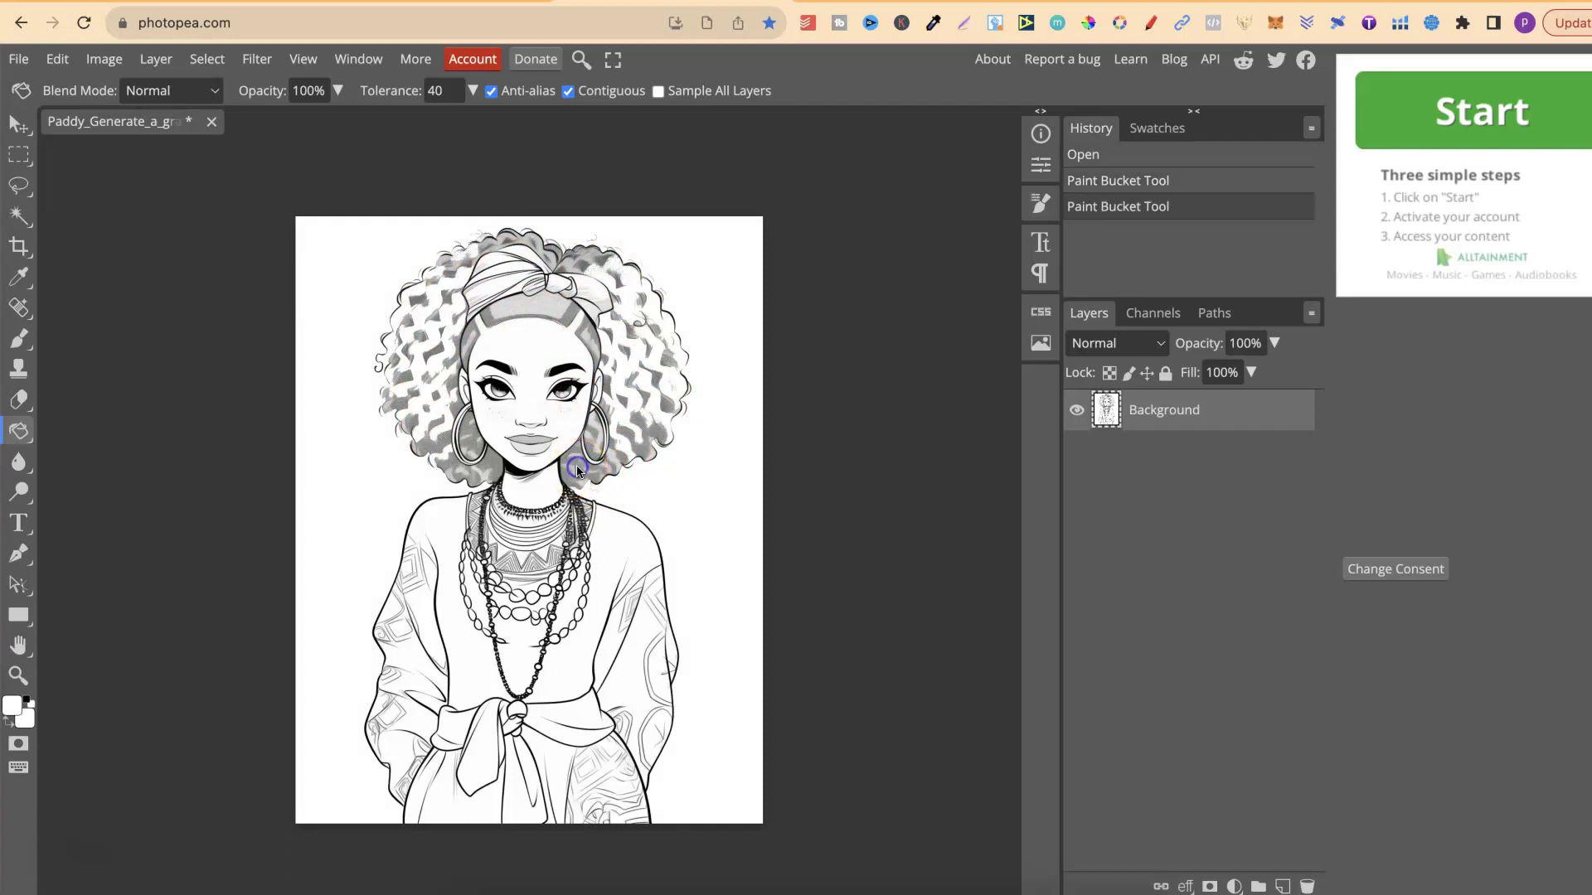
{"action": "left_click", "coordinate": [573, 460]}
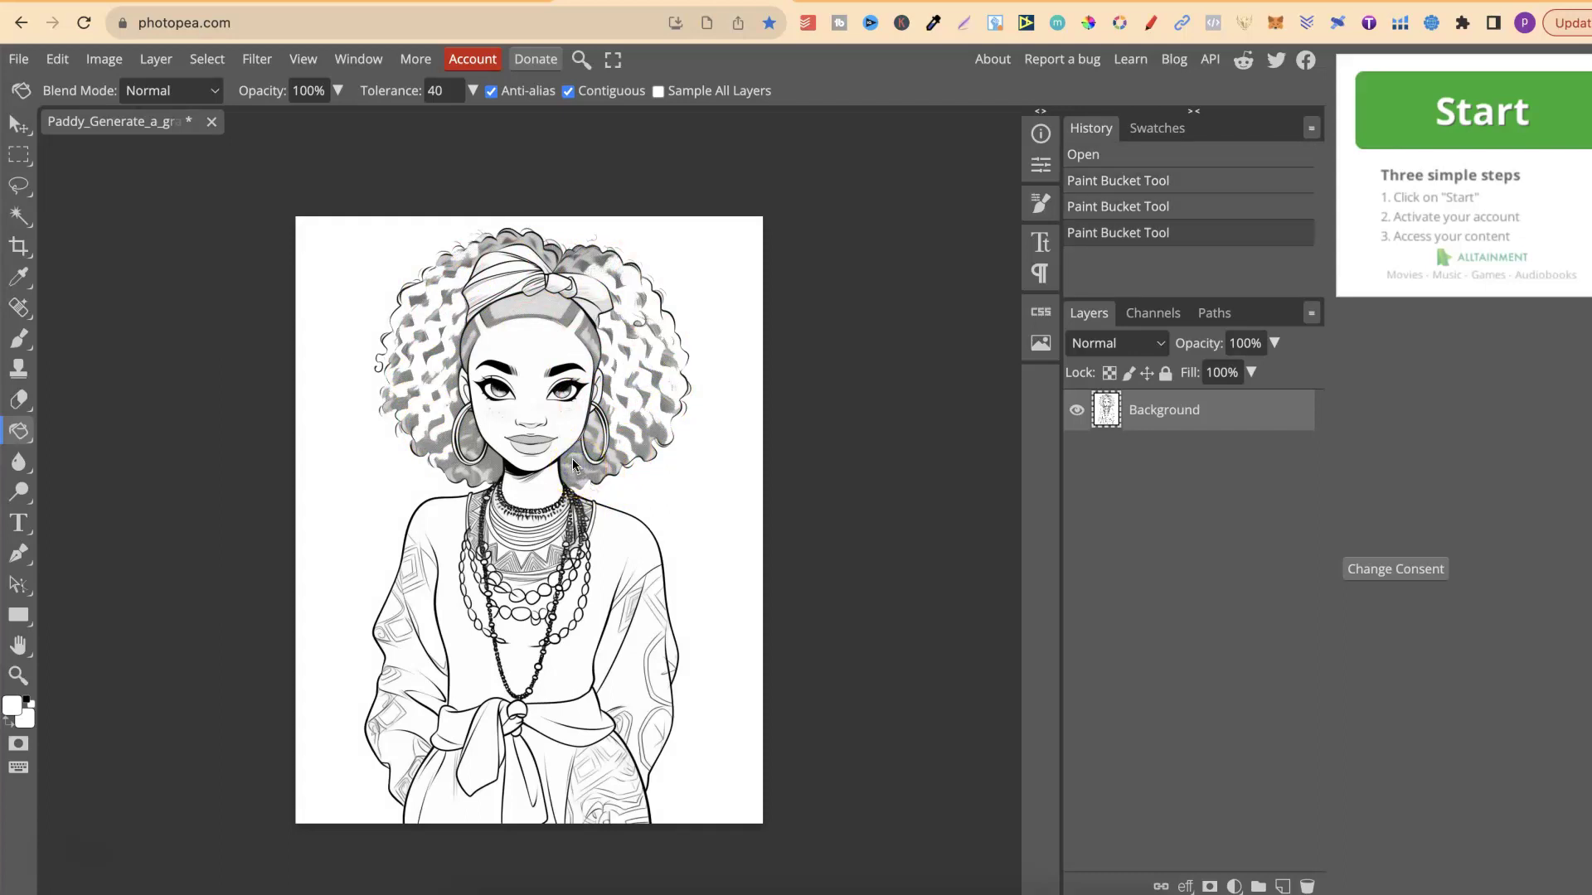
Step: Whiten another hair area and the grey top of the headwrap, then reload Photopea
{"action": "left_click", "coordinate": [492, 470]}
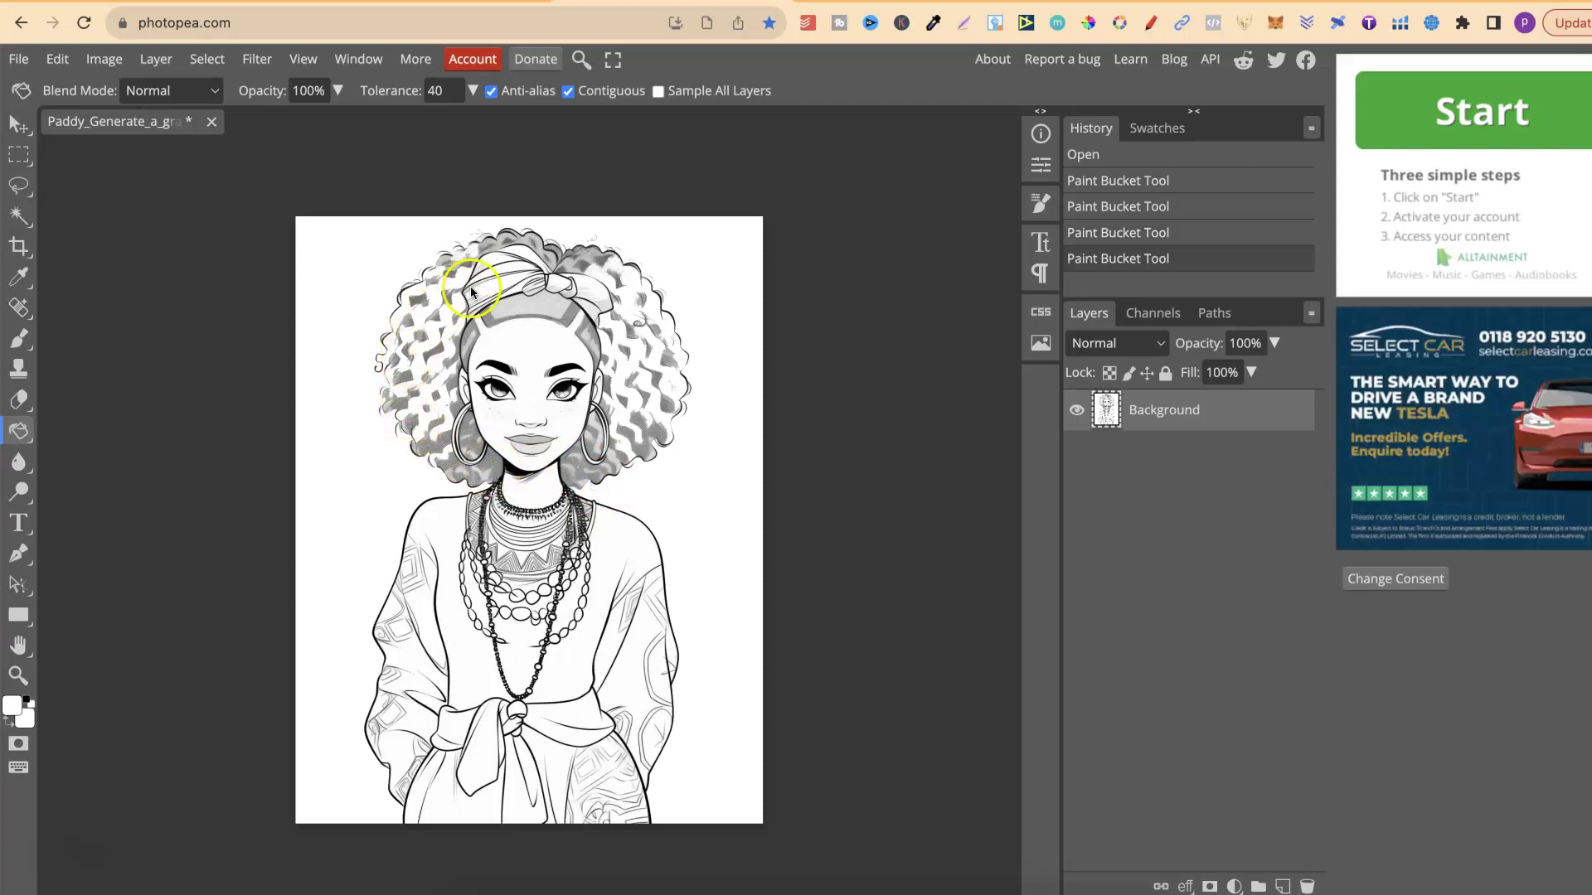
{"action": "left_click", "coordinate": [504, 238]}
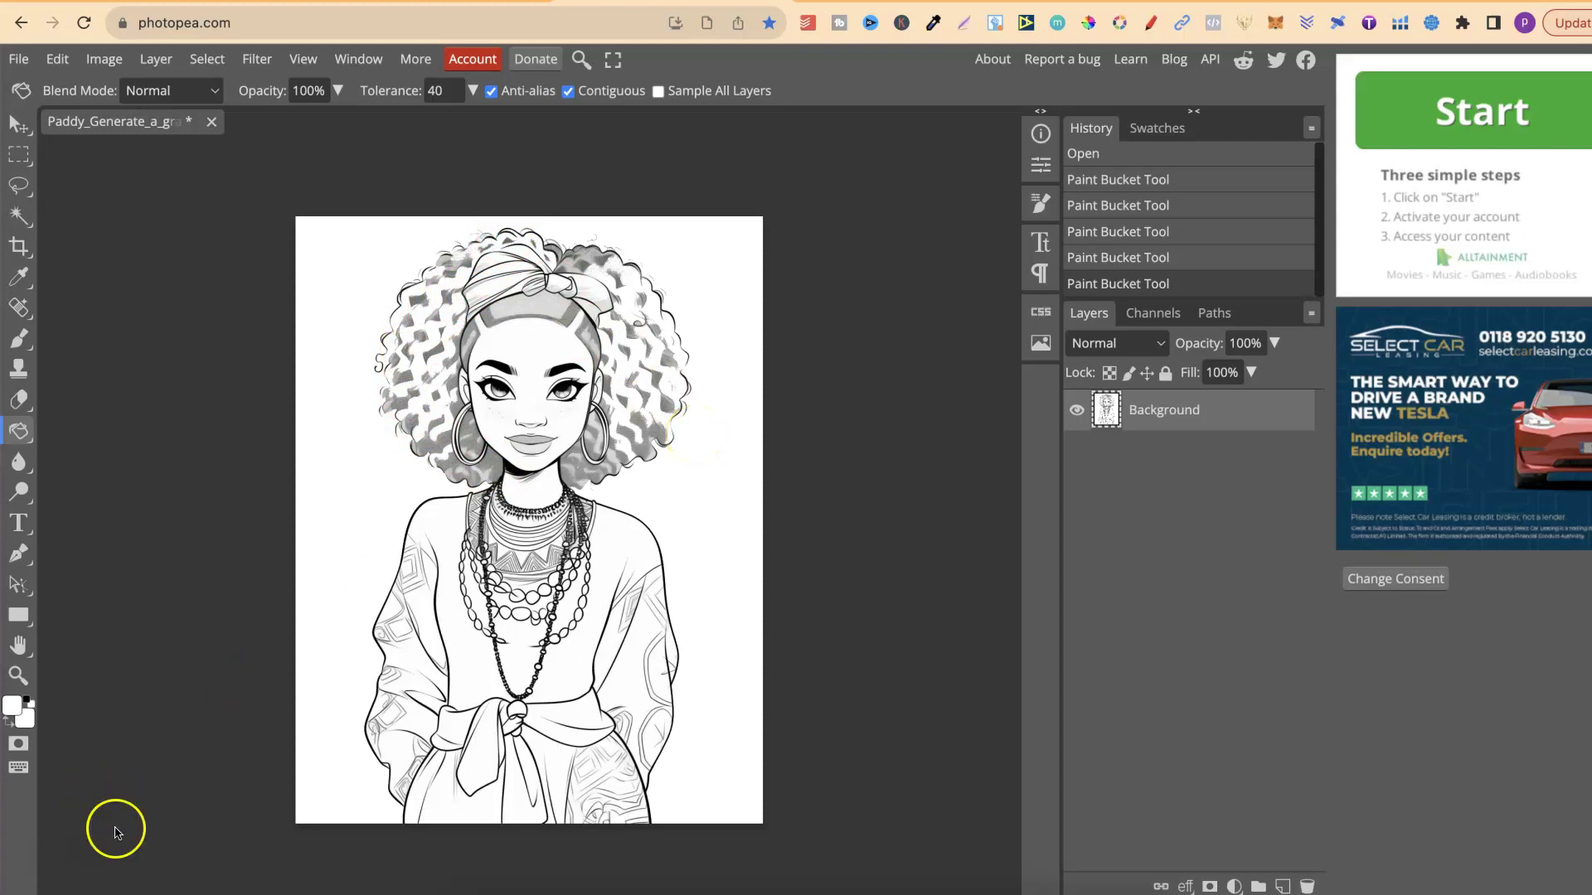
{"action": "left_click", "coordinate": [83, 21]}
Step: Load the second coloring page PNG, the big-haired off-shoulder-dress drawing, and select the Paint Bucket tool
{"action": "left_click", "coordinate": [876, 323]}
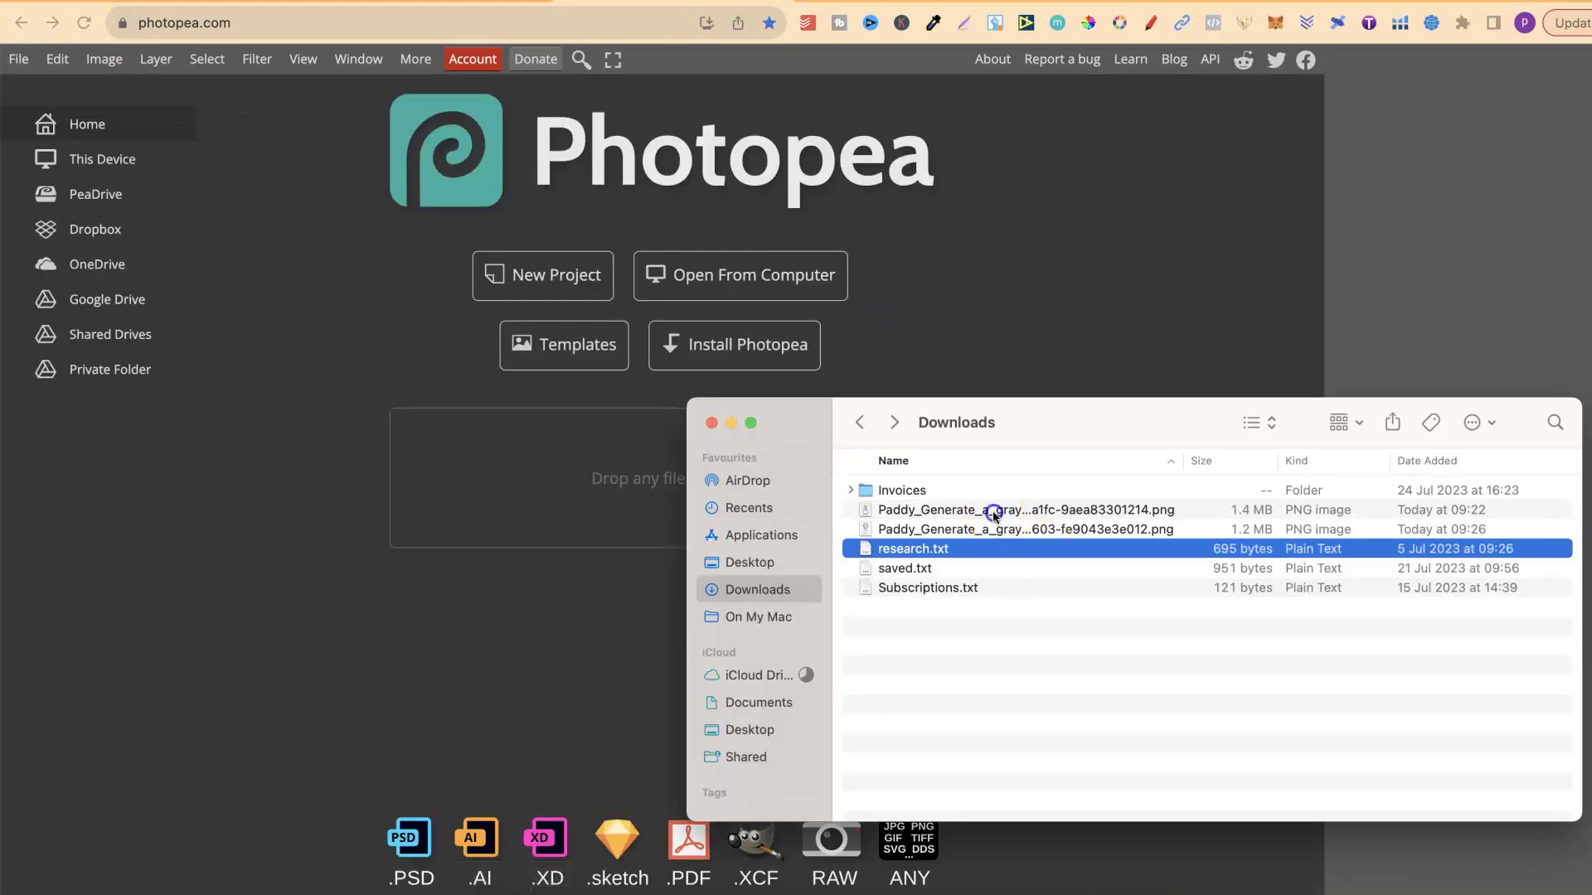
{"action": "left_click_drag", "start_coordinate": [995, 509], "coordinate": [598, 495]}
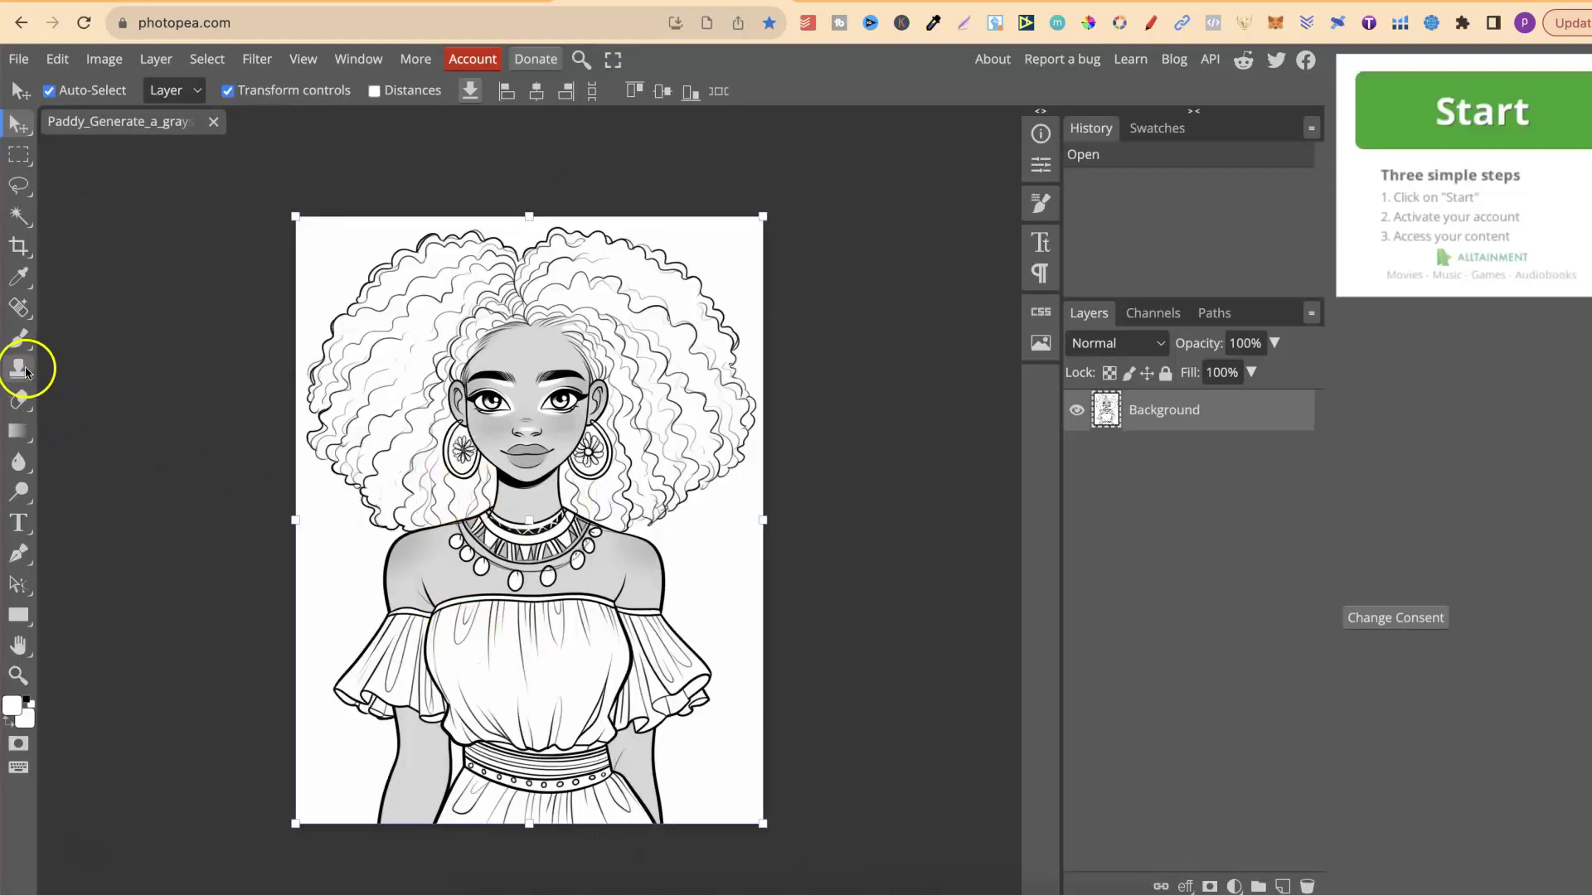
{"action": "left_click", "coordinate": [21, 432]}
{"action": "right_click", "coordinate": [21, 437]}
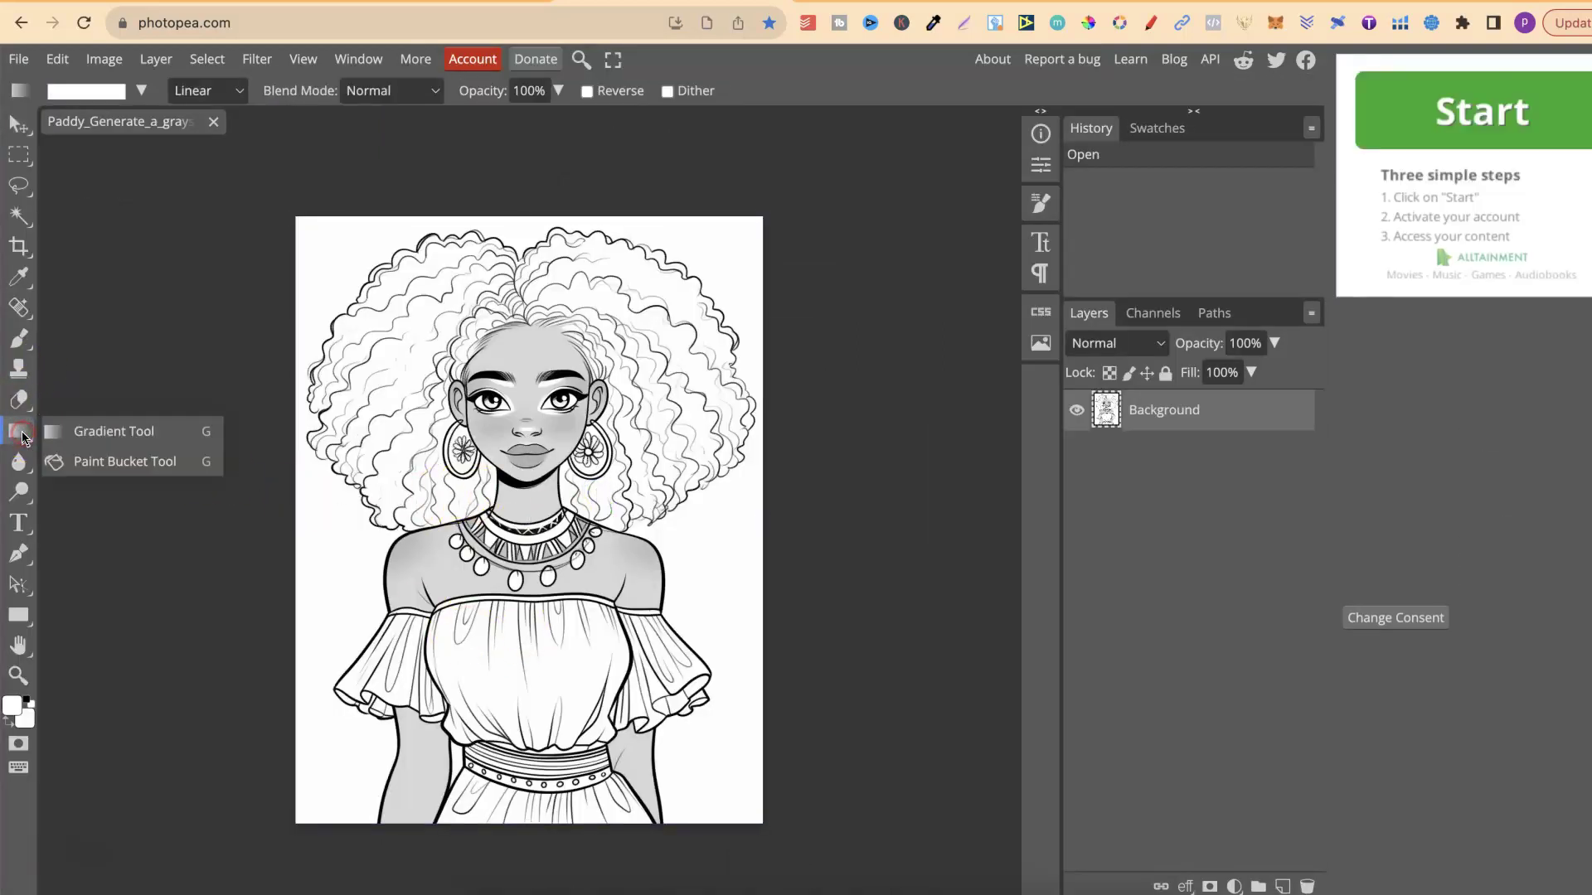
{"action": "left_click_drag", "start_coordinate": [83, 430], "coordinate": [86, 467]}
{"action": "left_click", "coordinate": [114, 465]}
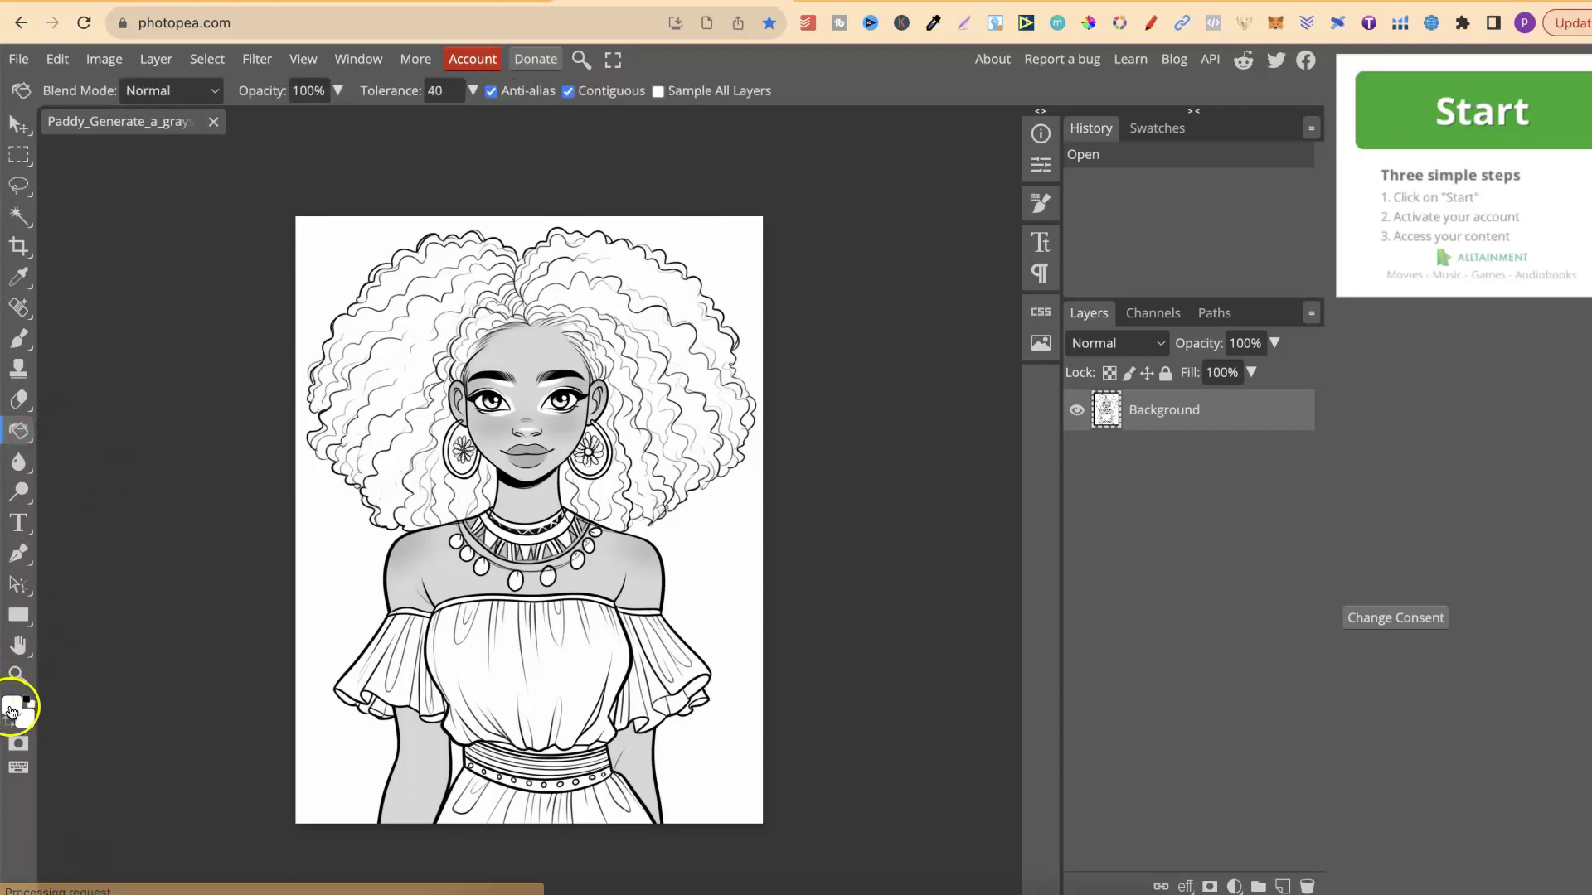
Step: Fill the grey face, lips, left ear, both lower arms and neck with white
{"action": "left_click", "coordinate": [524, 346]}
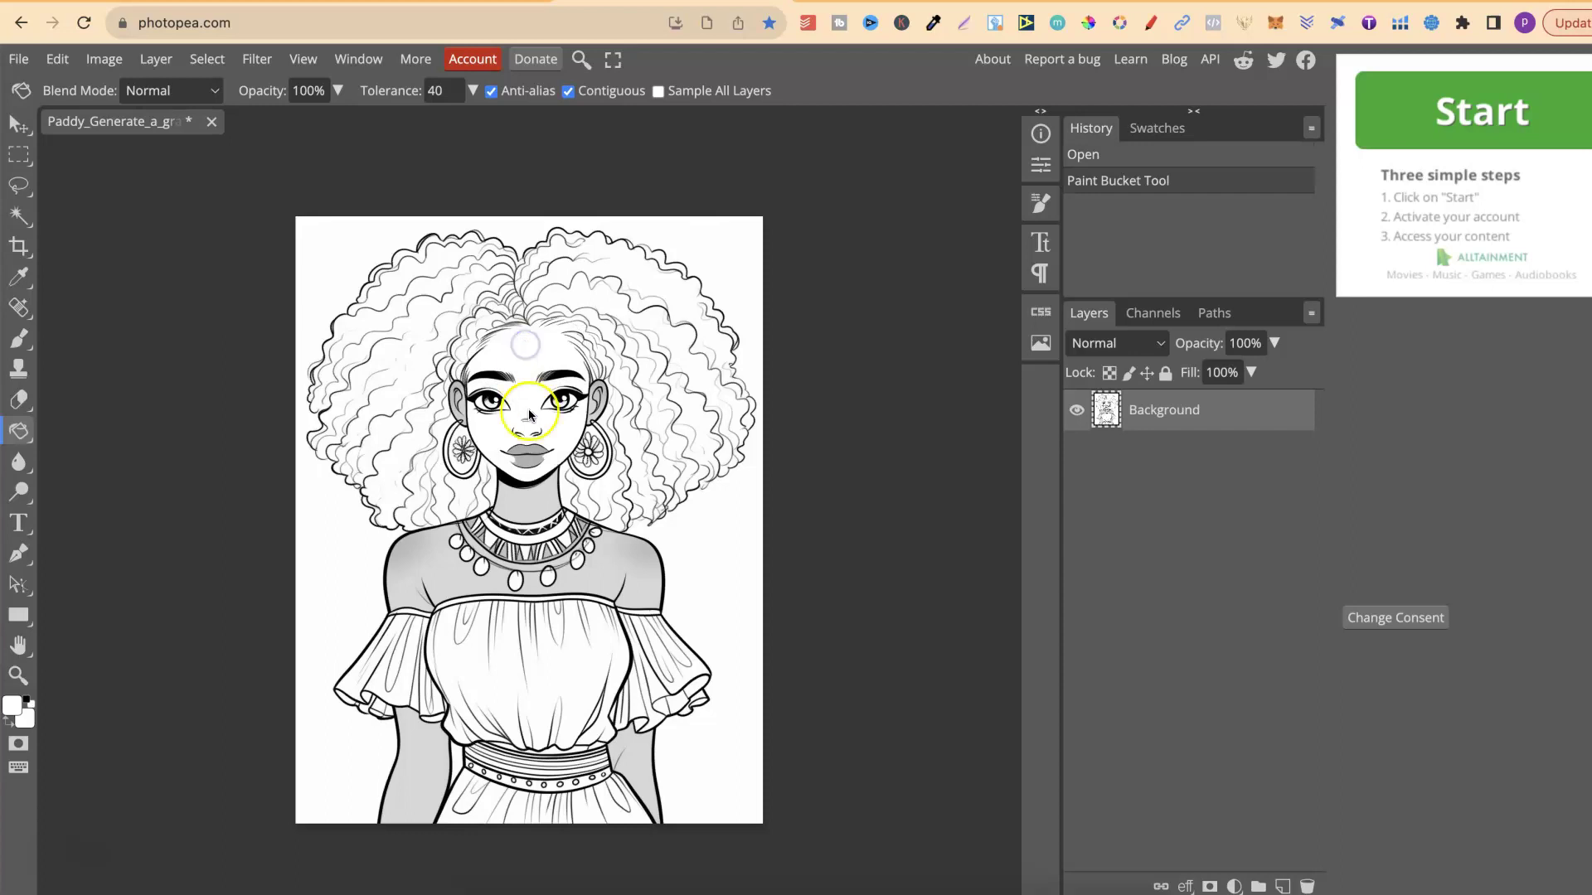
{"action": "left_click", "coordinate": [526, 456]}
{"action": "left_click", "coordinate": [525, 458]}
{"action": "left_click", "coordinate": [525, 454]}
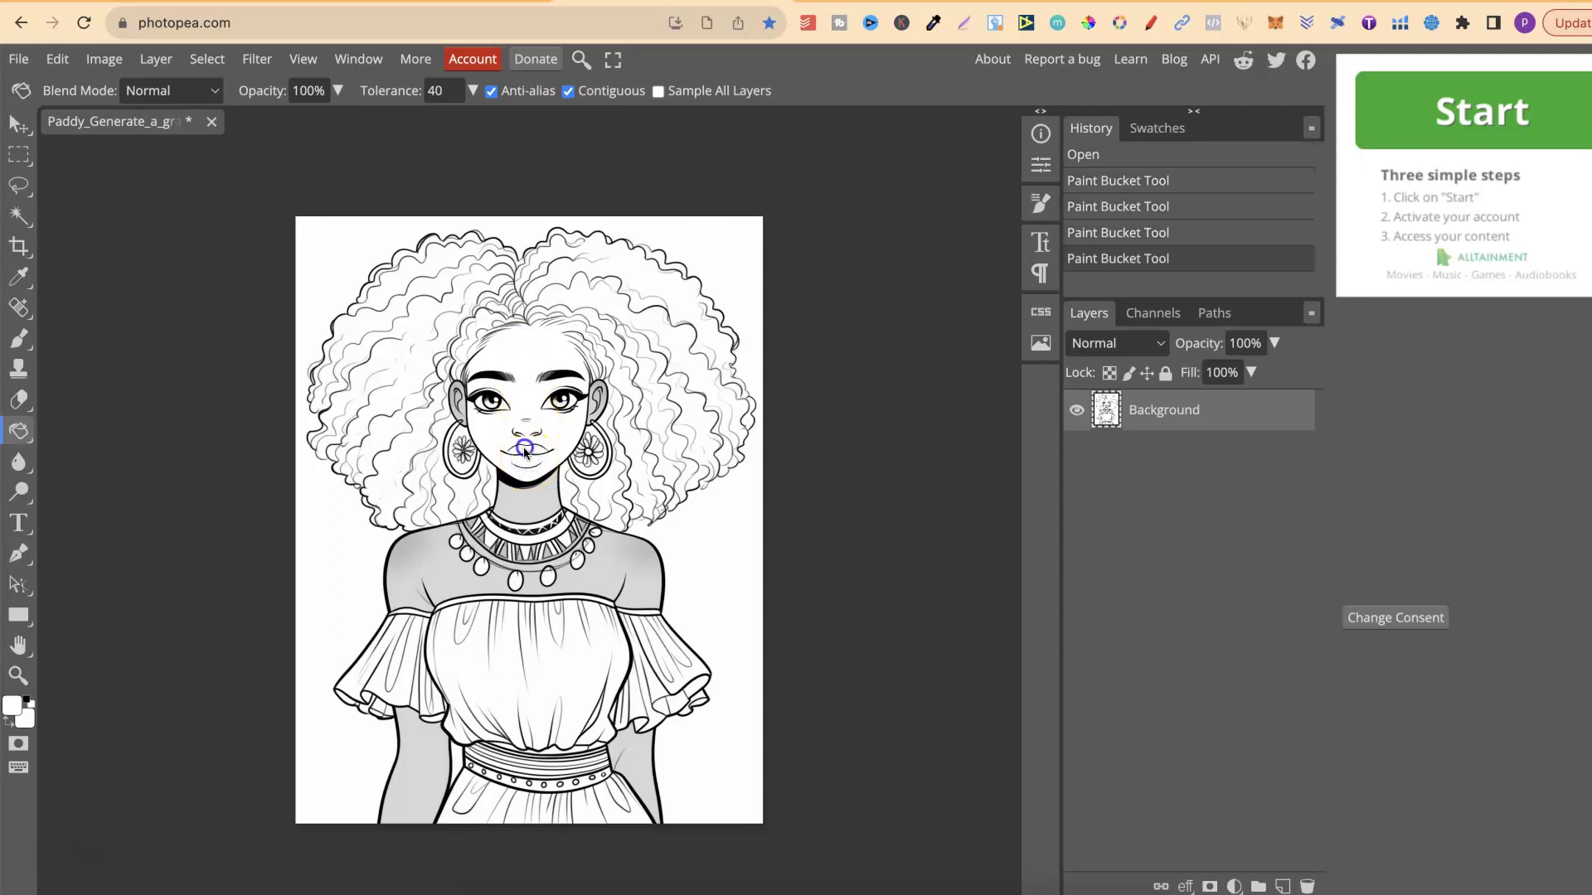
{"action": "left_click", "coordinate": [459, 408]}
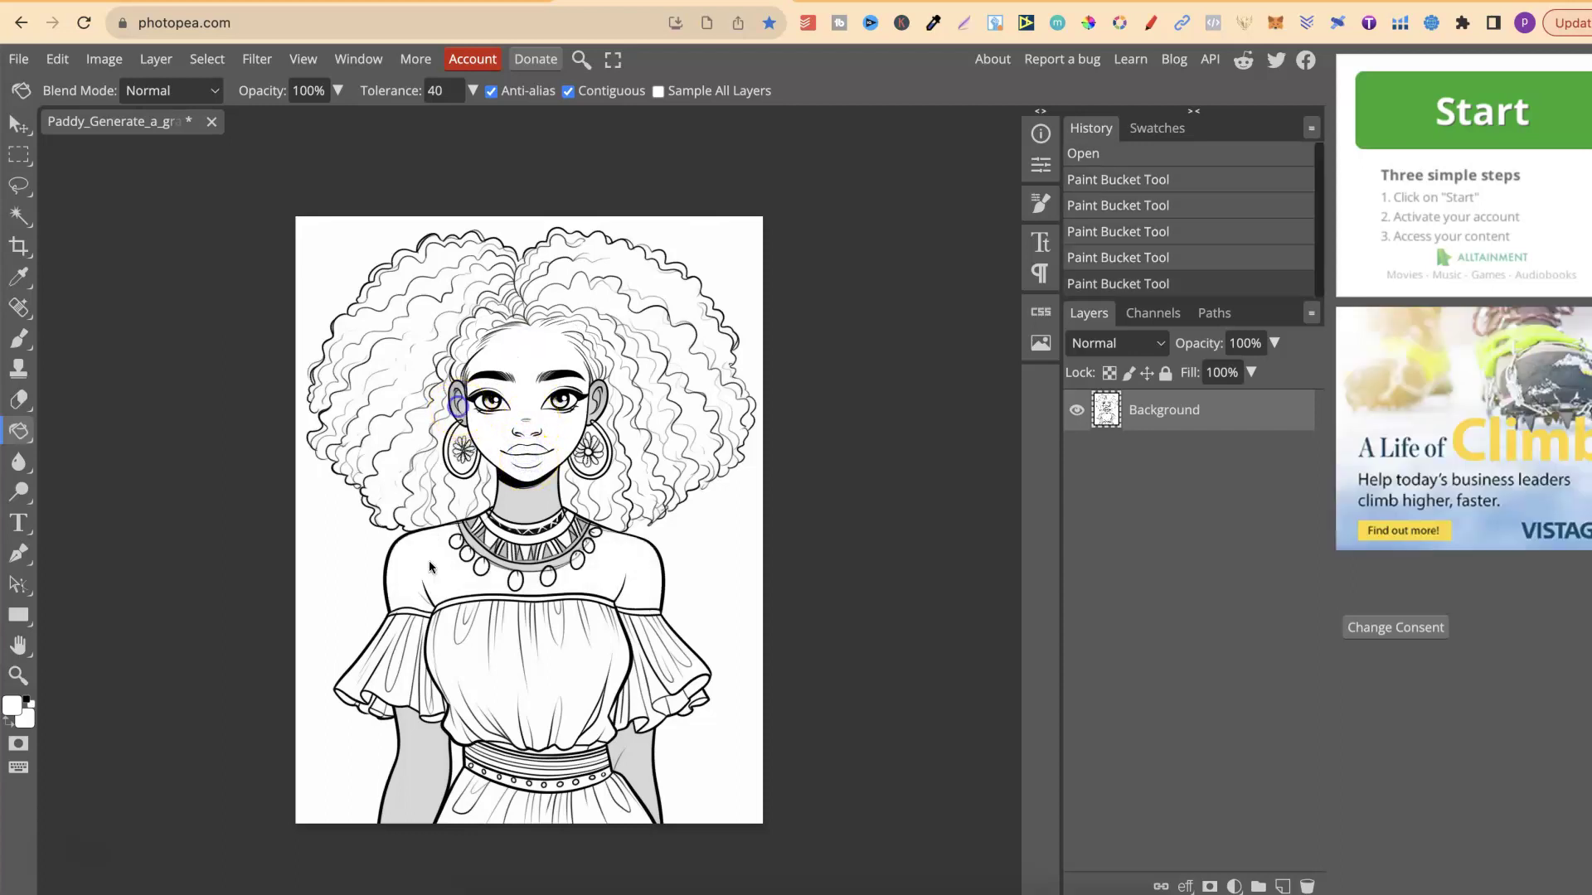
{"action": "left_click", "coordinate": [634, 758]}
{"action": "left_click", "coordinate": [429, 759]}
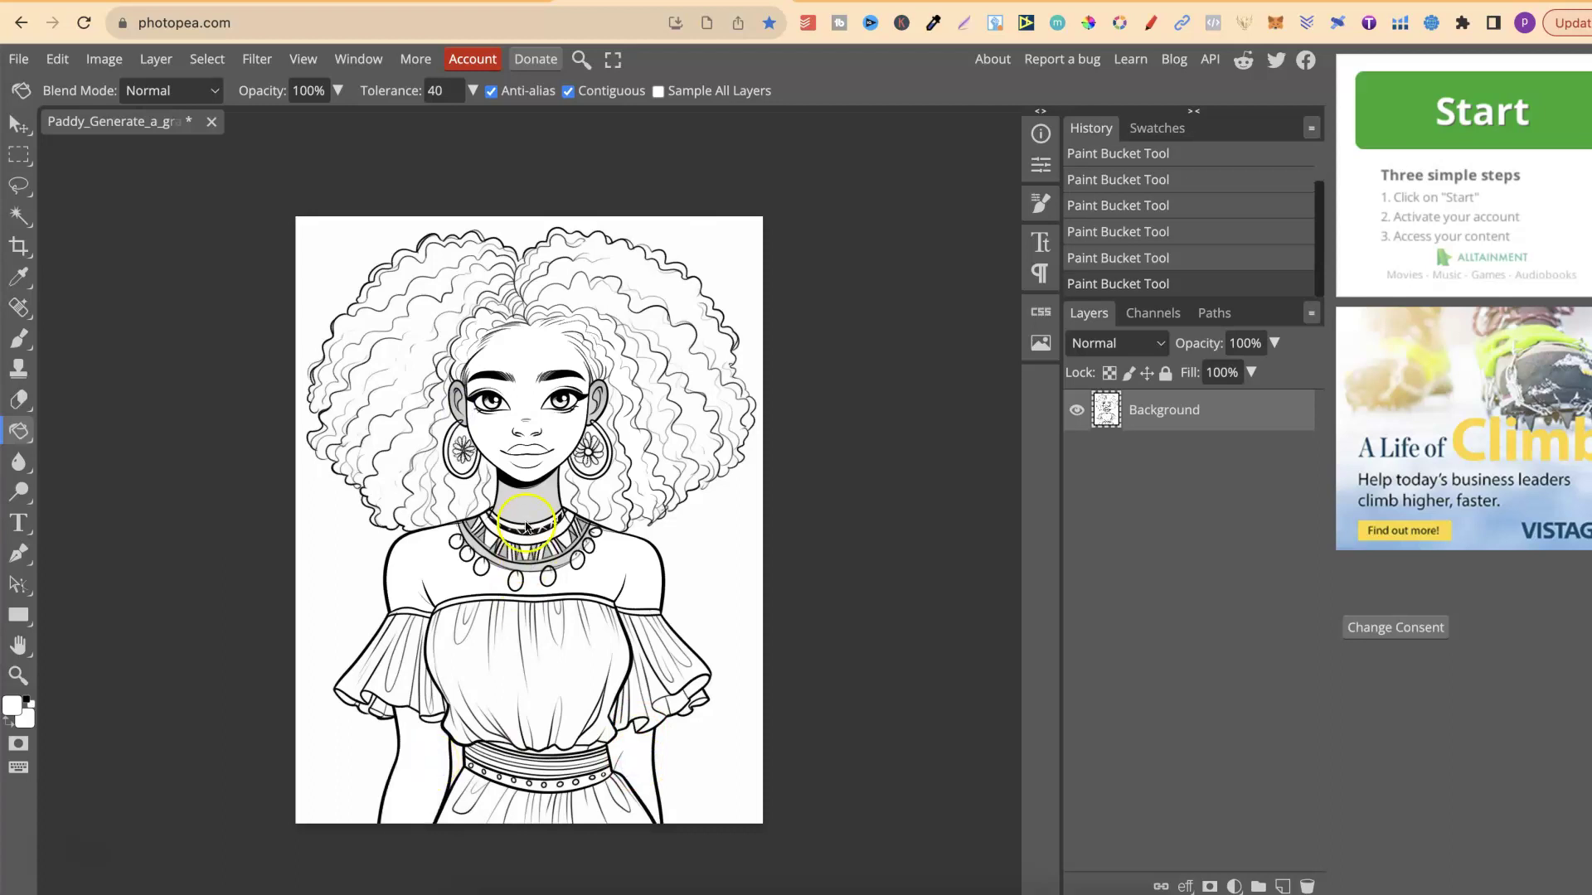
{"action": "left_click", "coordinate": [522, 495]}
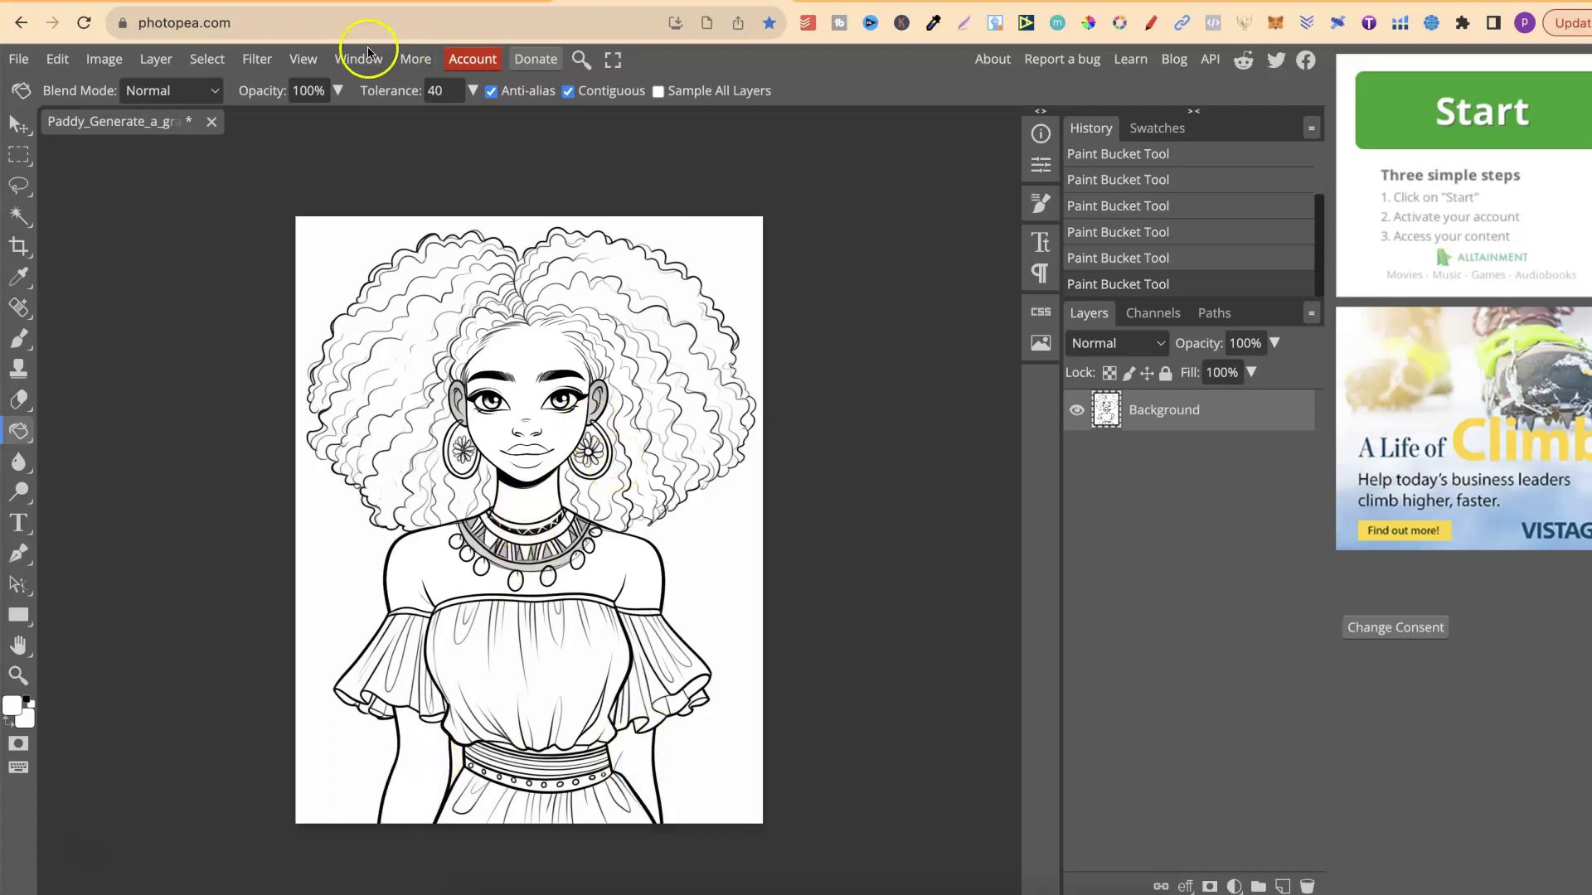
Step: Zoom in and whiten the remaining grey in the ears, earring, hair patch and necklace beads
{"action": "left_click", "coordinate": [303, 59]}
{"action": "left_click", "coordinate": [341, 89]}
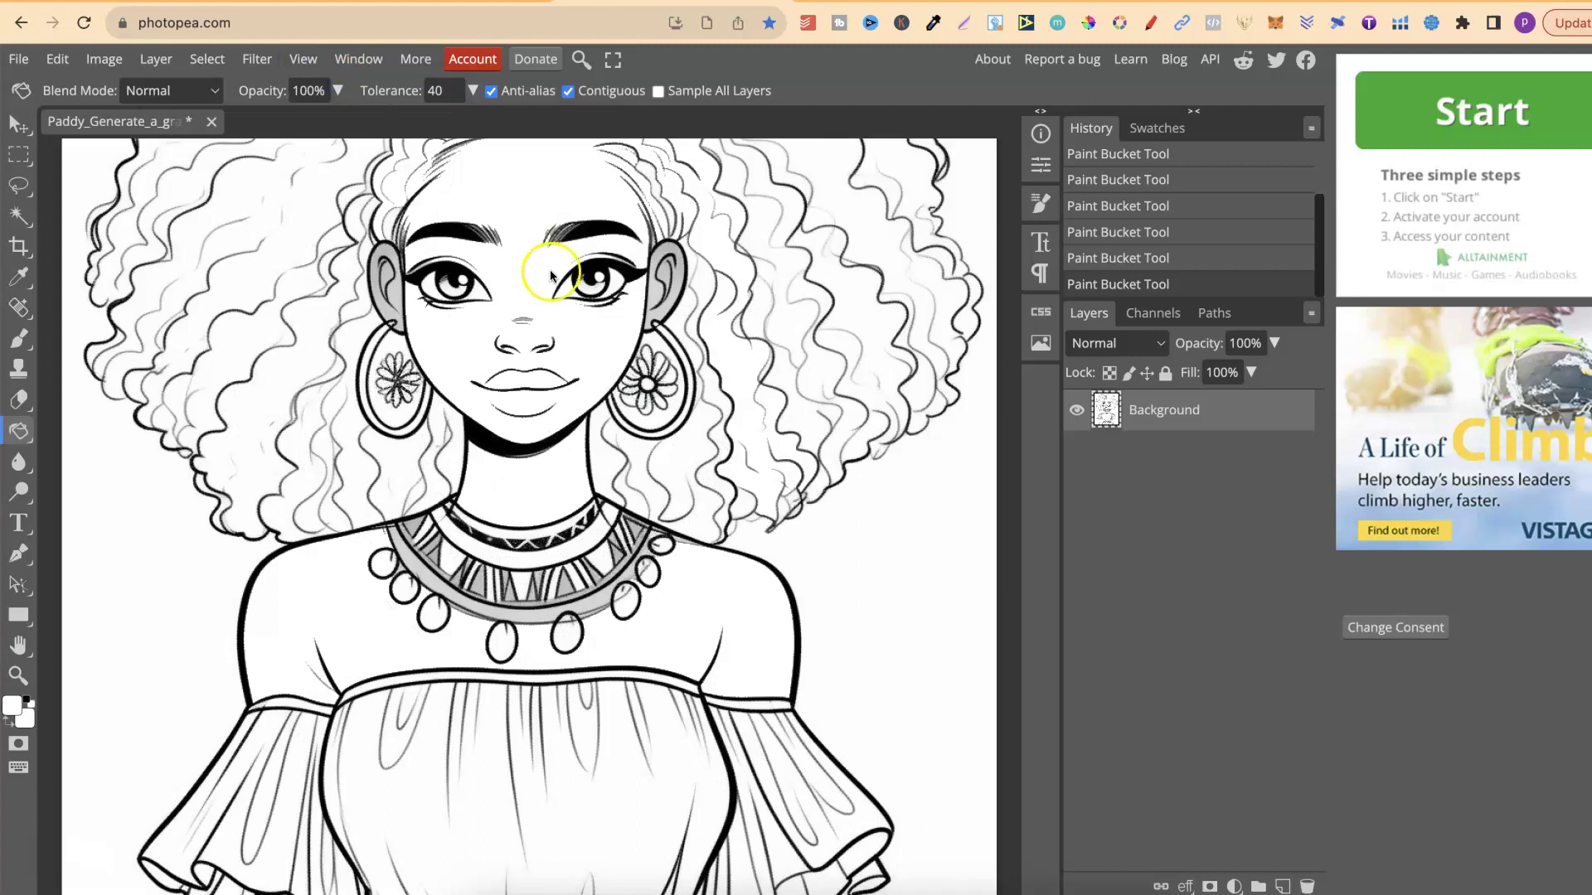
{"action": "left_click", "coordinate": [653, 292]}
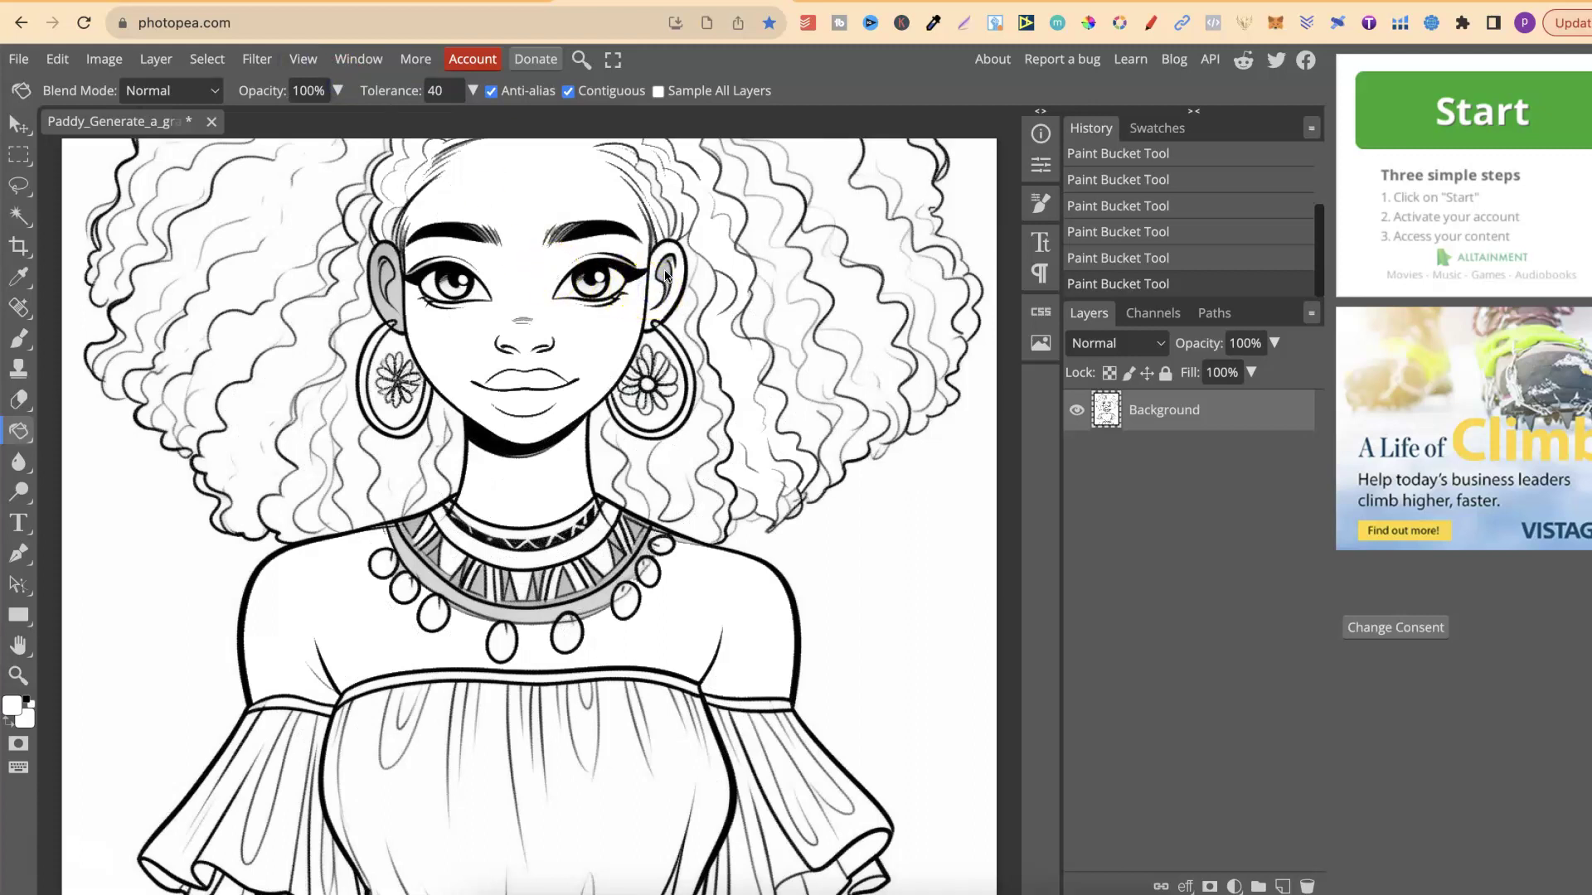
{"action": "left_click_drag", "start_coordinate": [368, 260], "coordinate": [387, 275]}
{"action": "left_click", "coordinate": [397, 299]}
{"action": "left_click", "coordinate": [642, 392]}
{"action": "left_click", "coordinate": [761, 446]}
{"action": "left_click", "coordinate": [641, 569]}
{"action": "scroll", "coordinate": [659, 645], "scroll_direction": "down", "scroll_amount": 4}
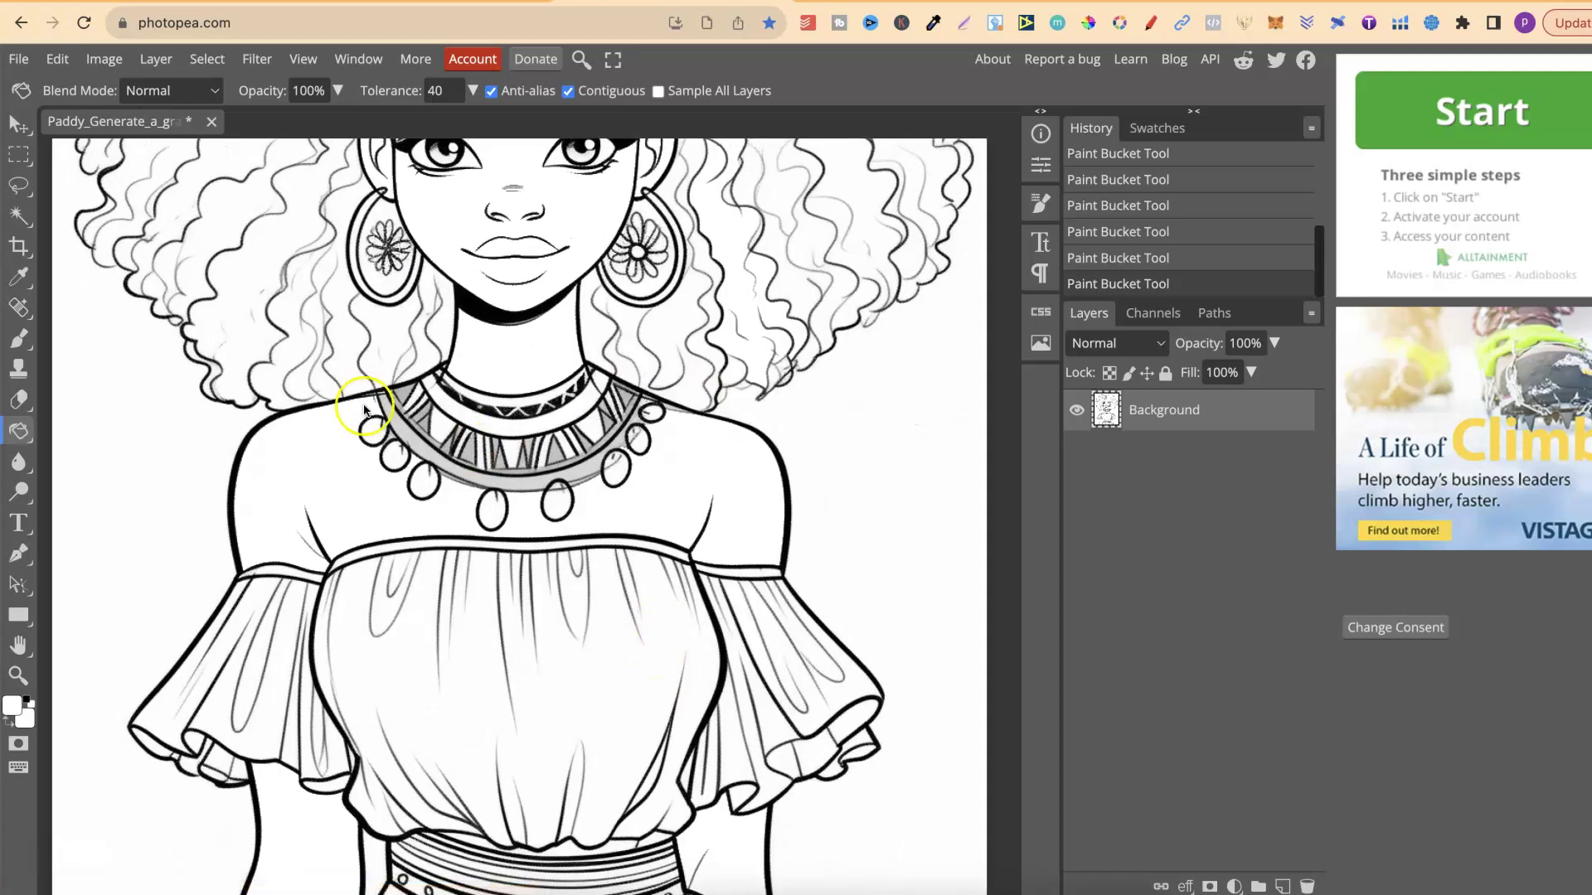
{"action": "left_click", "coordinate": [640, 502]}
Step: Export the whitened drawing as a 960 × 1248 PNG at 100% quality
{"action": "left_click", "coordinate": [844, 323]}
{"action": "left_click", "coordinate": [357, 151]}
{"action": "left_click", "coordinate": [18, 59]}
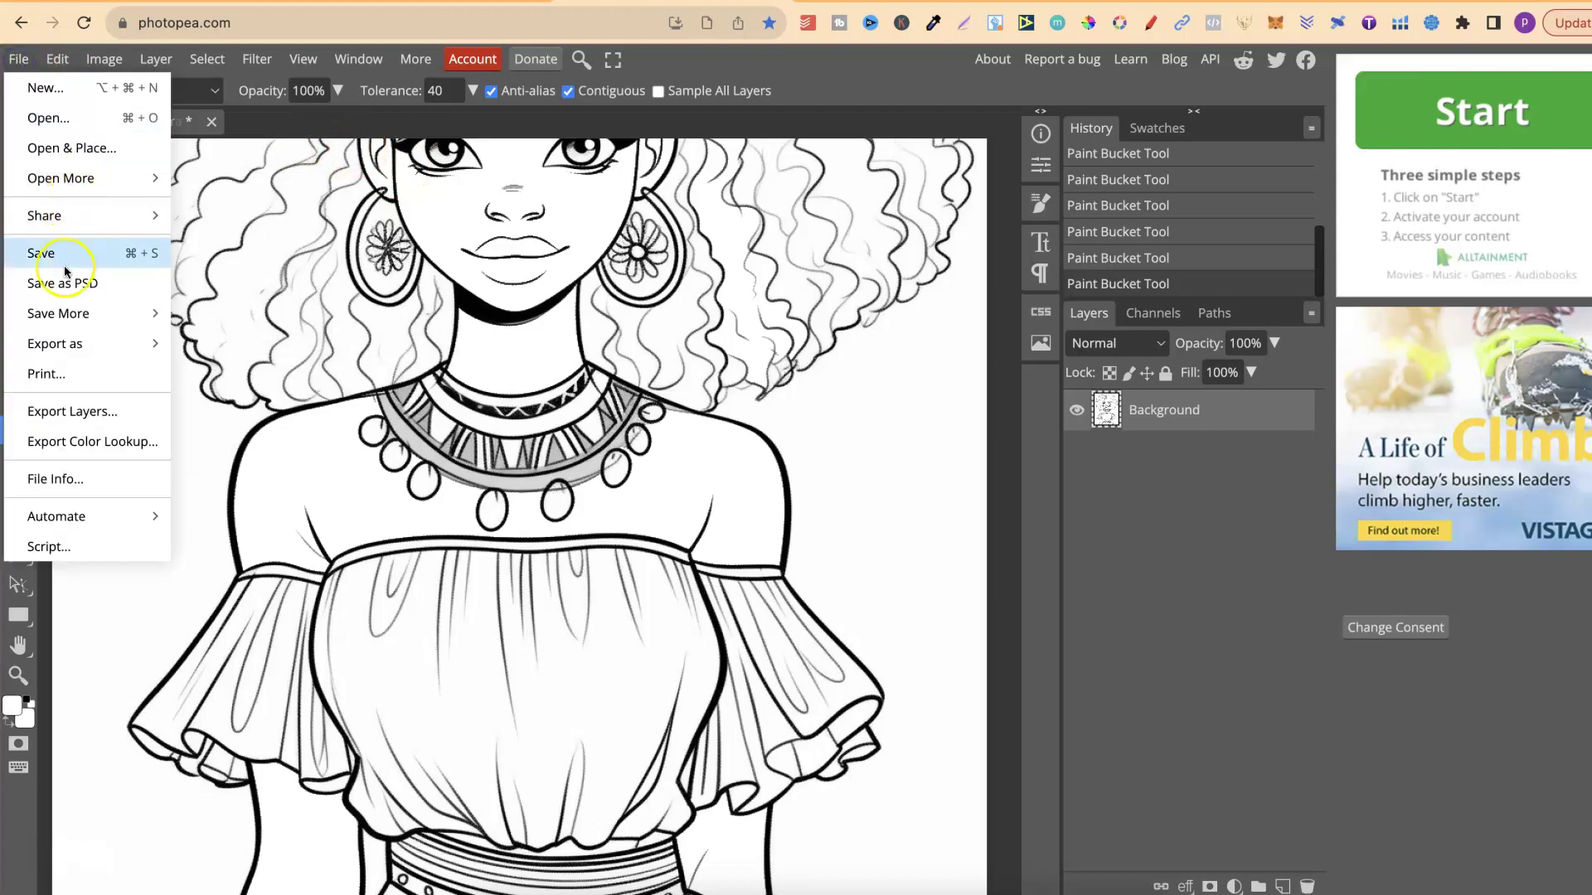
{"action": "left_click", "coordinate": [55, 347]}
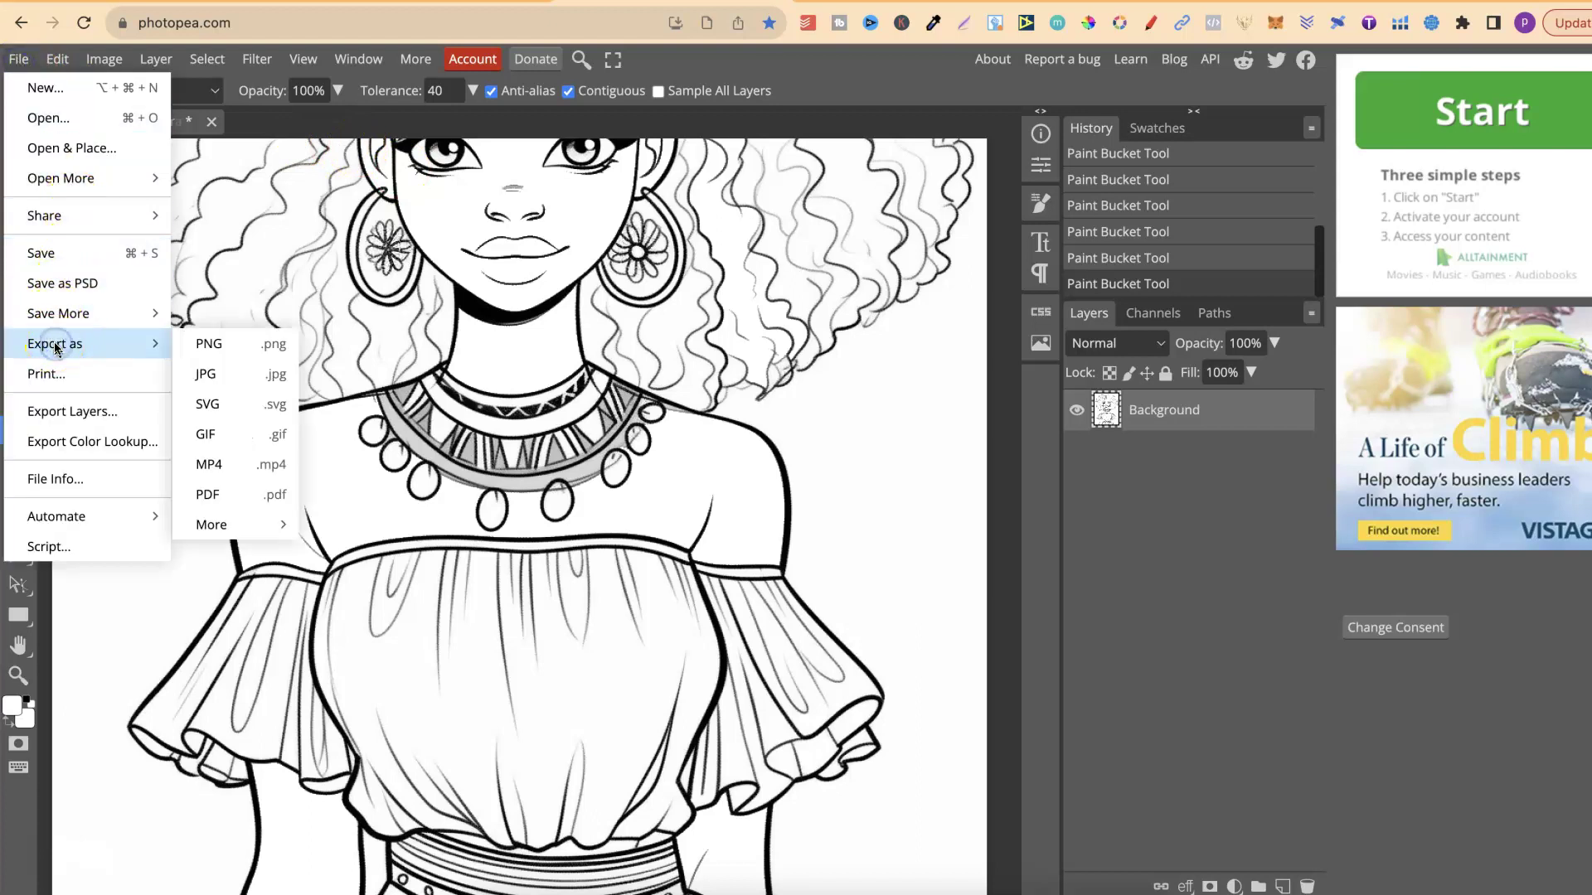
{"action": "left_click", "coordinate": [202, 345]}
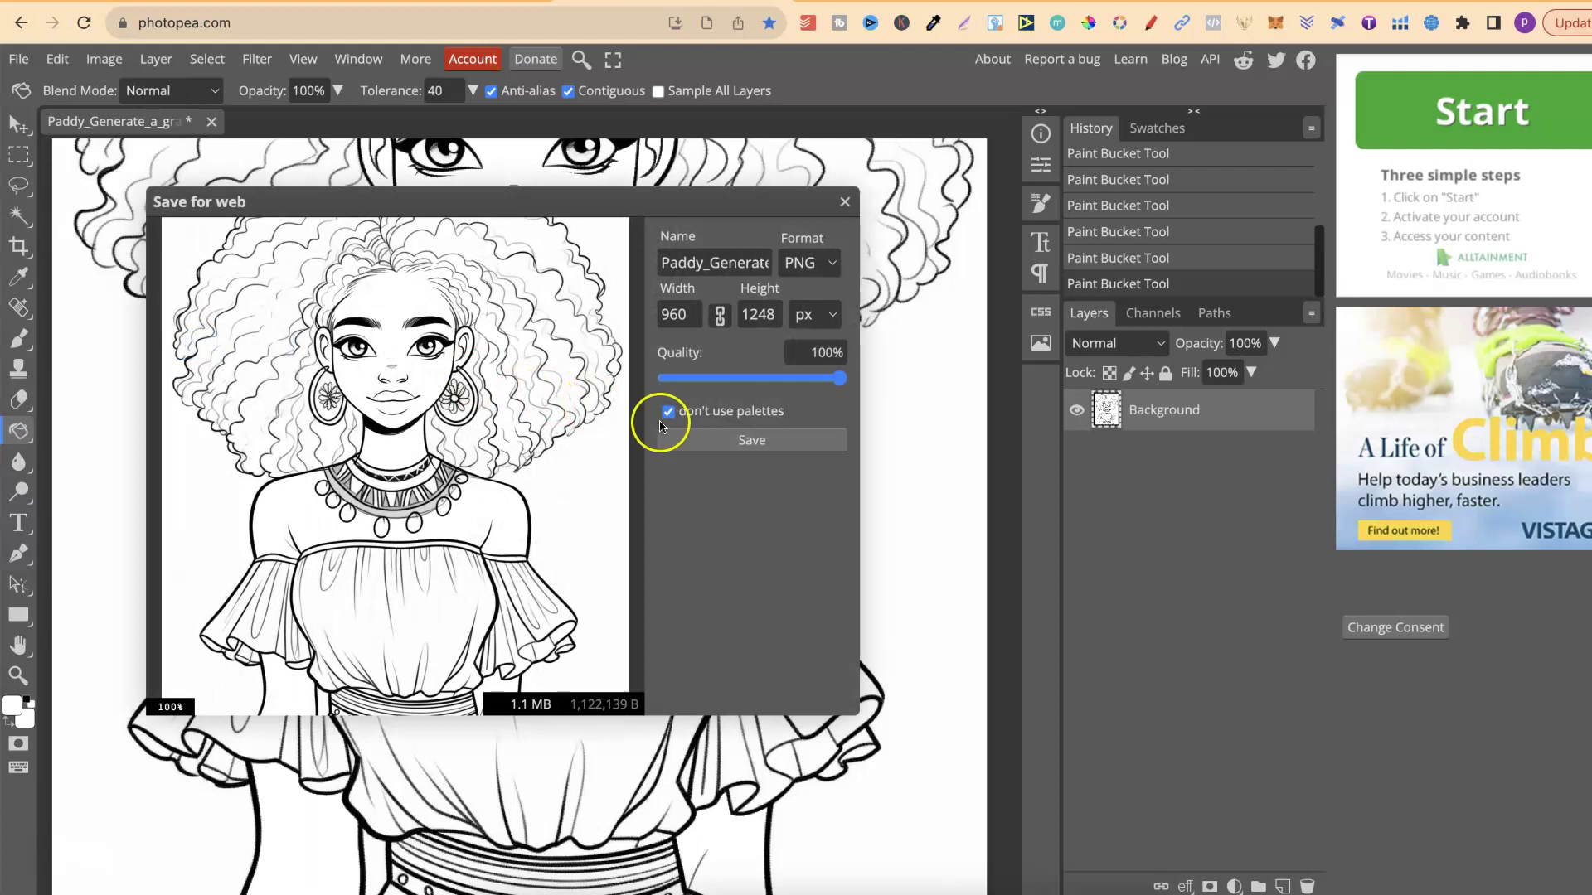
{"action": "left_click", "coordinate": [729, 440]}
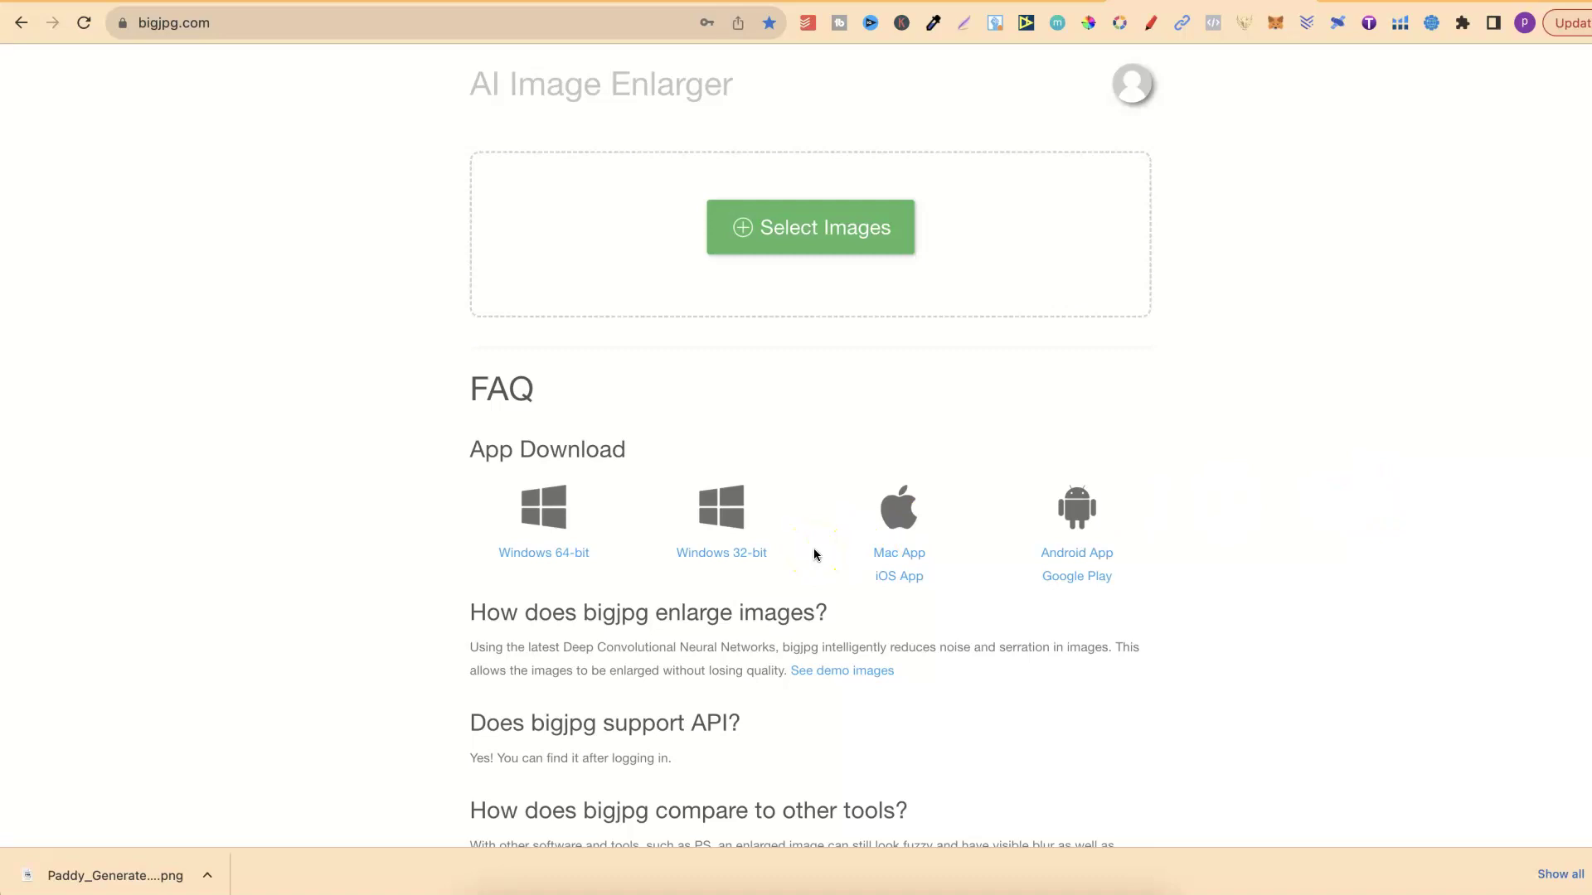
Step: Upload the exported PNG to bigjpg and run a 4x Artwork upscale
{"action": "left_click", "coordinate": [142, 875]}
{"action": "left_click_drag", "start_coordinate": [141, 875], "coordinate": [640, 262]}
{"action": "left_click", "coordinate": [627, 420]}
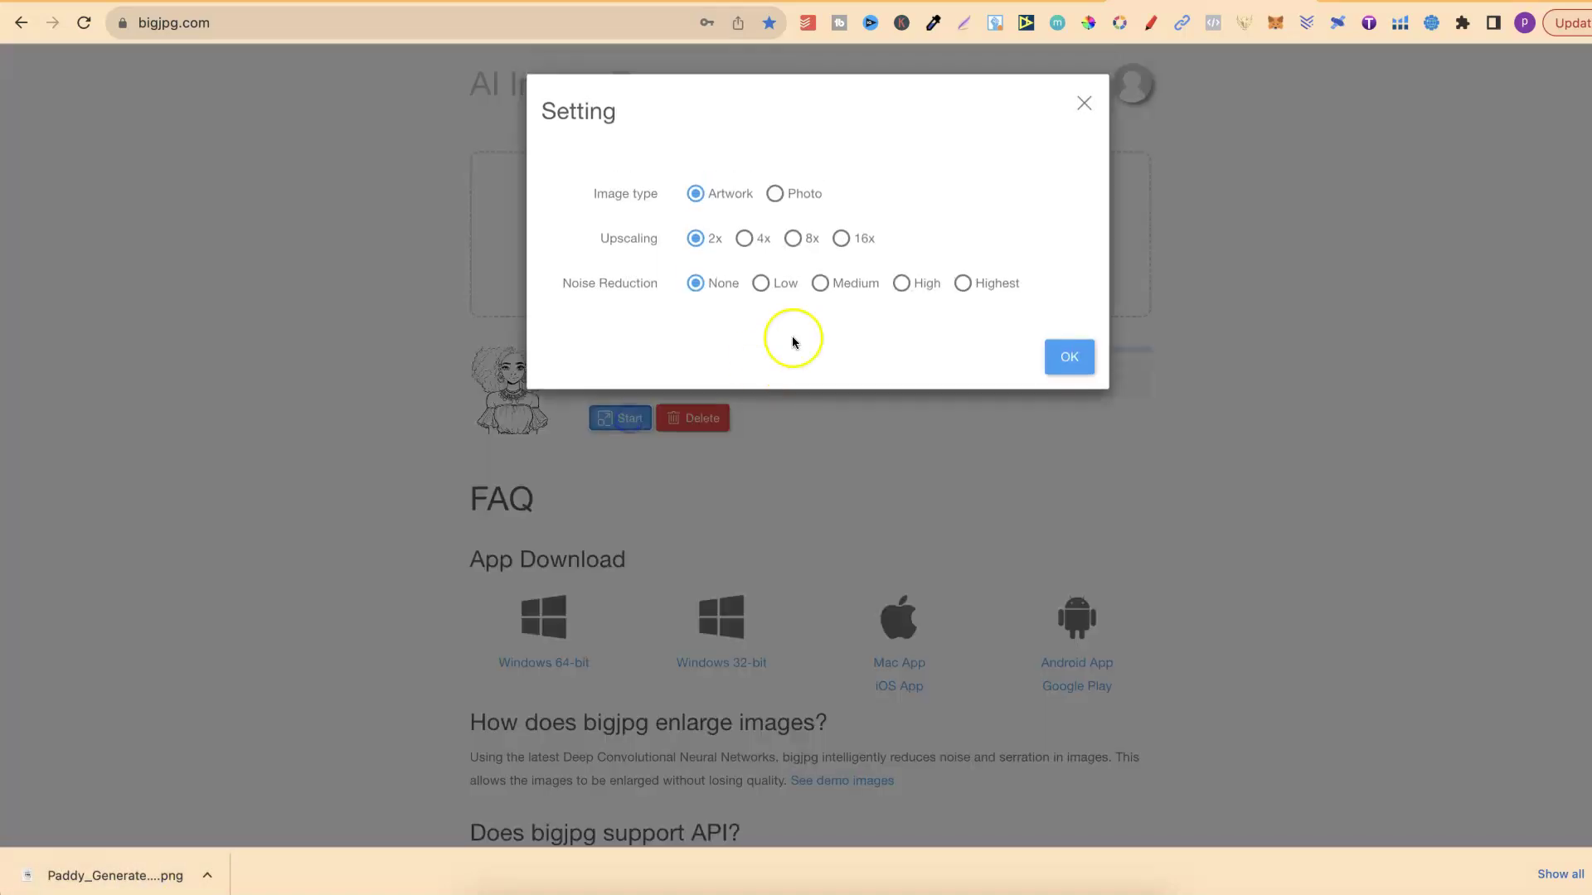
{"action": "left_click", "coordinate": [744, 238]}
{"action": "left_click", "coordinate": [1061, 357]}
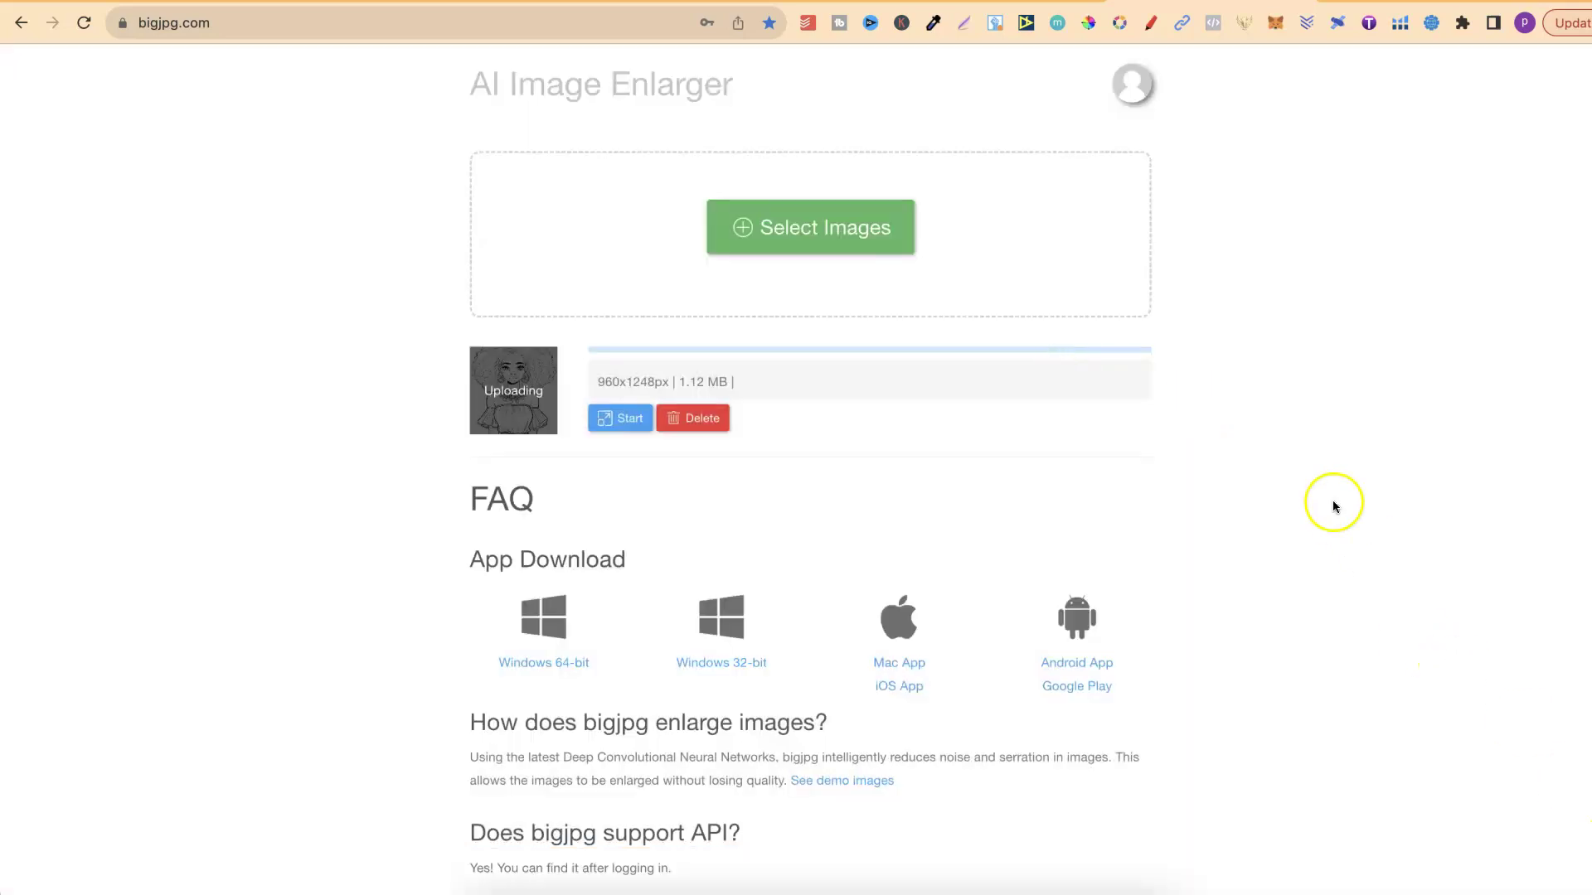
{"action": "left_click", "coordinate": [1375, 4]}
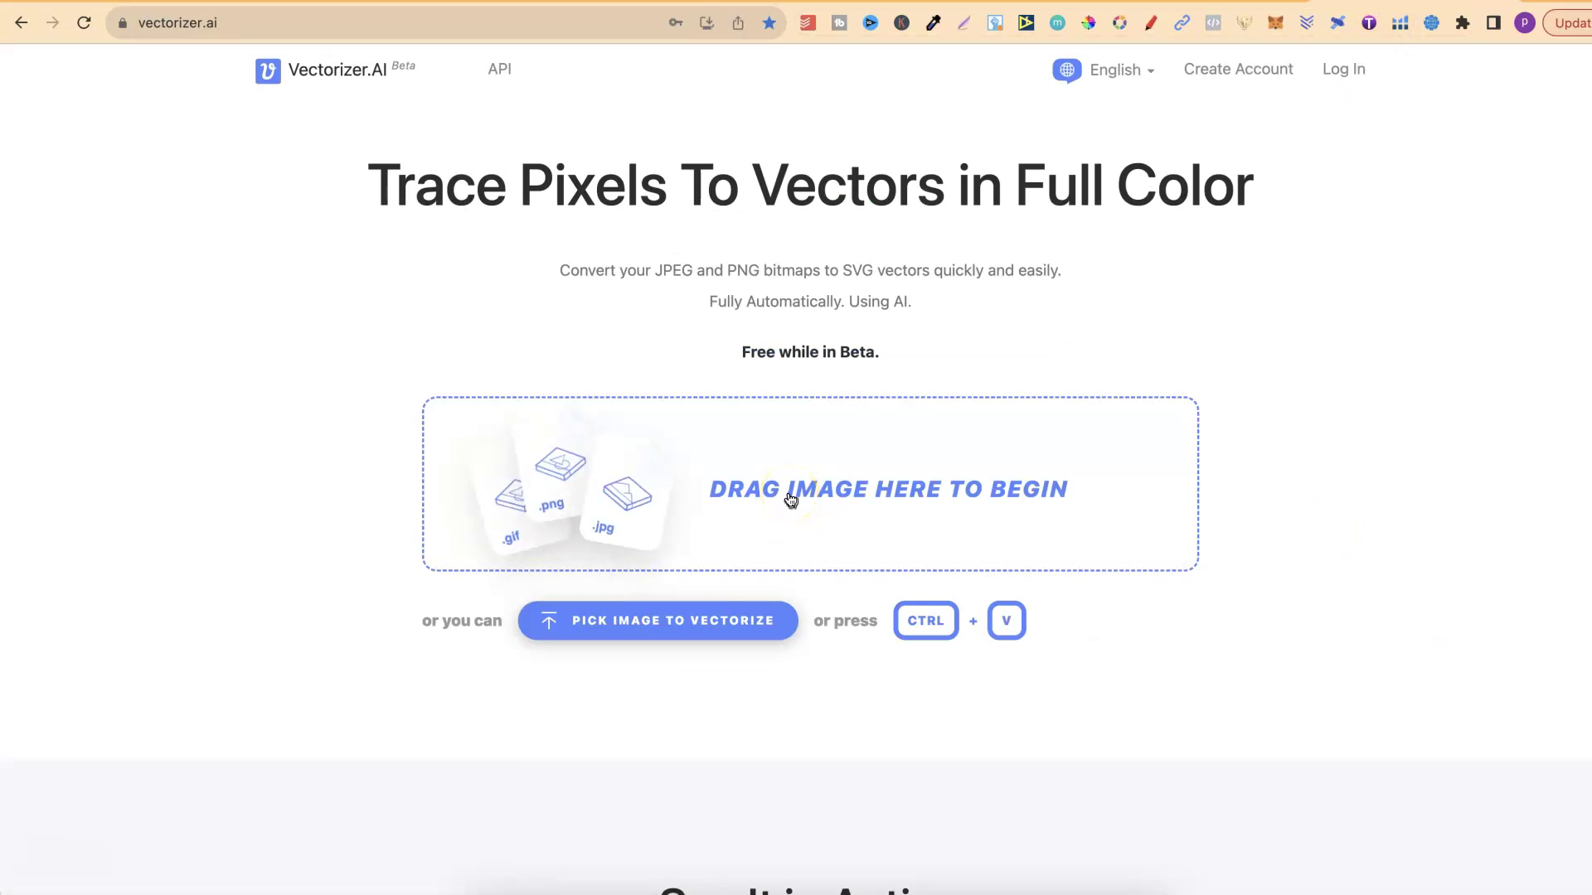
Step: Upload the coloring page PNG to Vectorizer.AI, review the trace, and download the SVG
{"action": "left_click", "coordinate": [764, 522]}
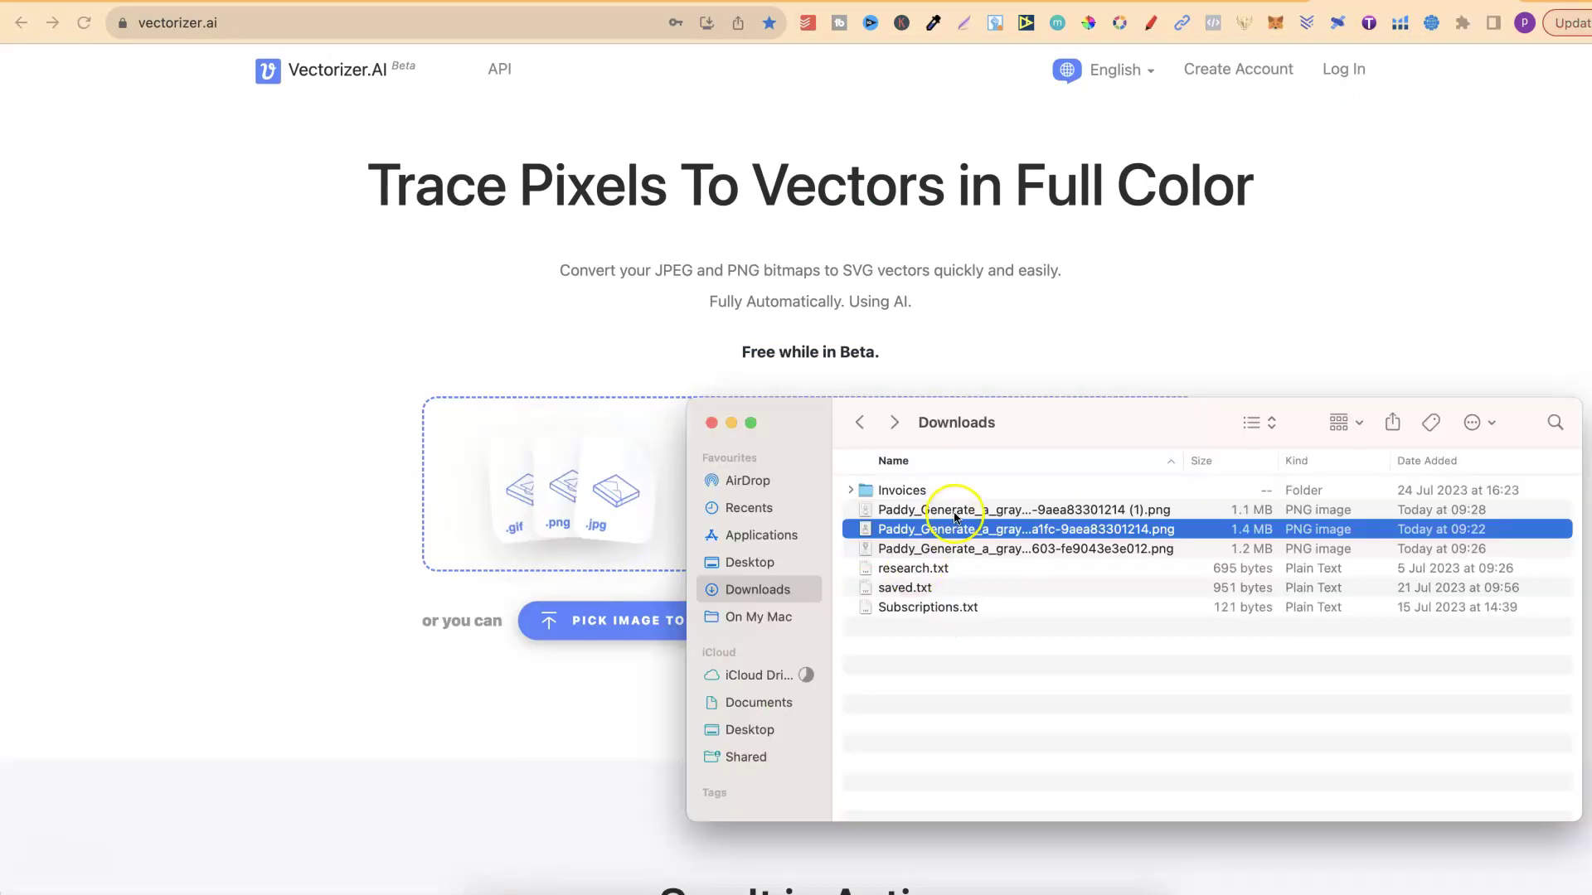
{"action": "left_click", "coordinate": [955, 508]}
{"action": "left_click_drag", "start_coordinate": [987, 512], "coordinate": [522, 519]}
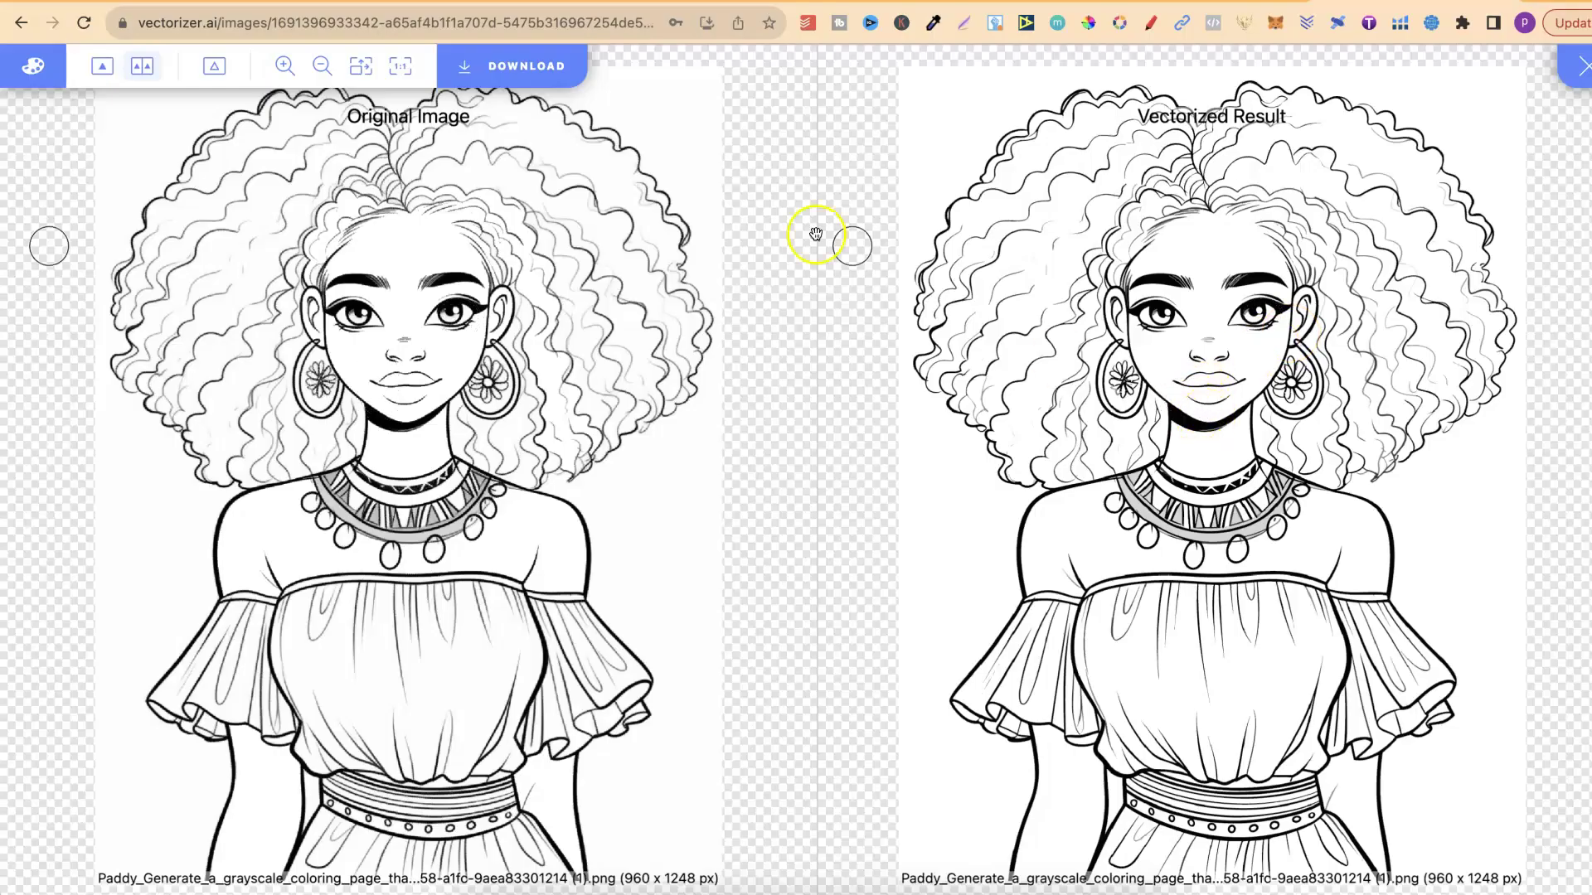
{"action": "scroll", "coordinate": [1159, 290], "scroll_direction": "up", "scroll_amount": 10}
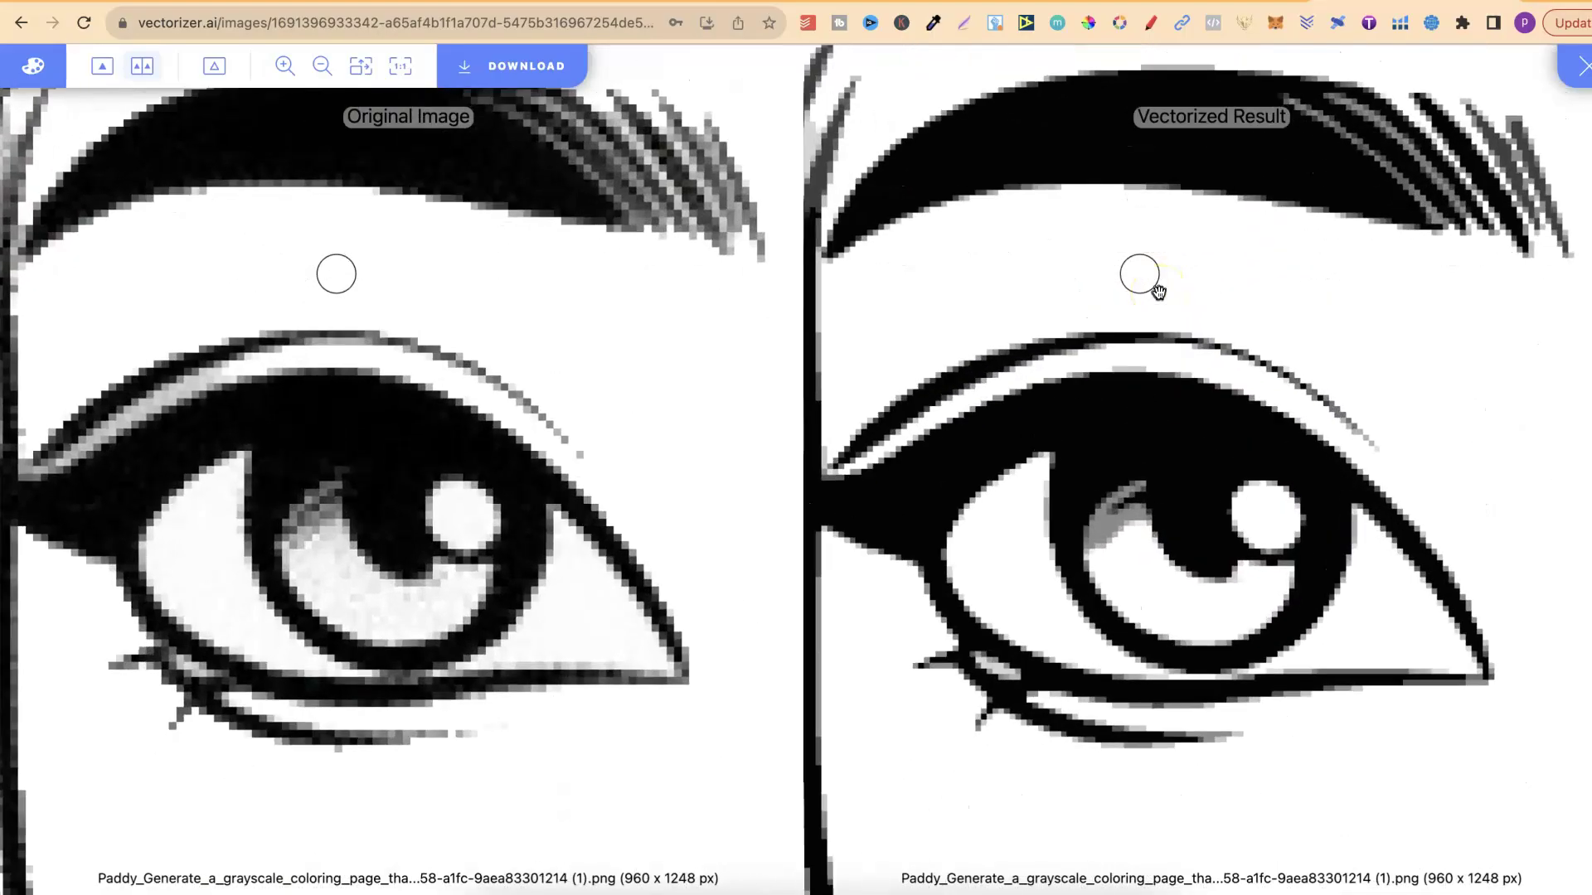
{"action": "scroll", "coordinate": [1354, 327], "scroll_direction": "down", "scroll_amount": 10}
{"action": "scroll", "coordinate": [1353, 329], "scroll_direction": "down", "scroll_amount": 3}
{"action": "scroll", "coordinate": [1354, 329], "scroll_direction": "down", "scroll_amount": 5}
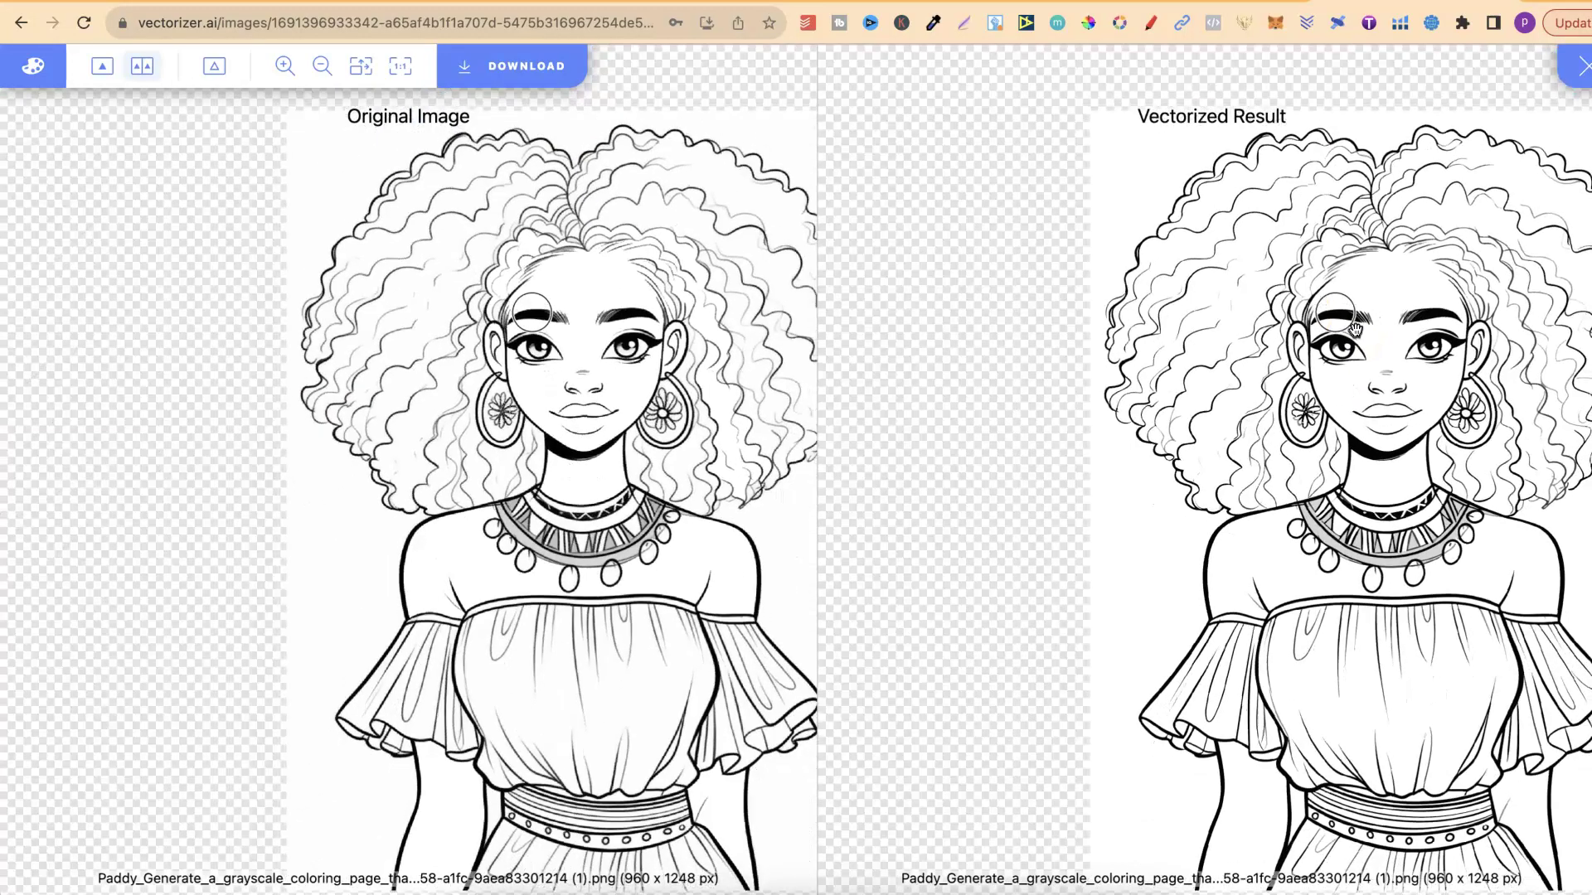
{"action": "left_click", "coordinate": [536, 55]}
{"action": "left_click", "coordinate": [827, 780]}
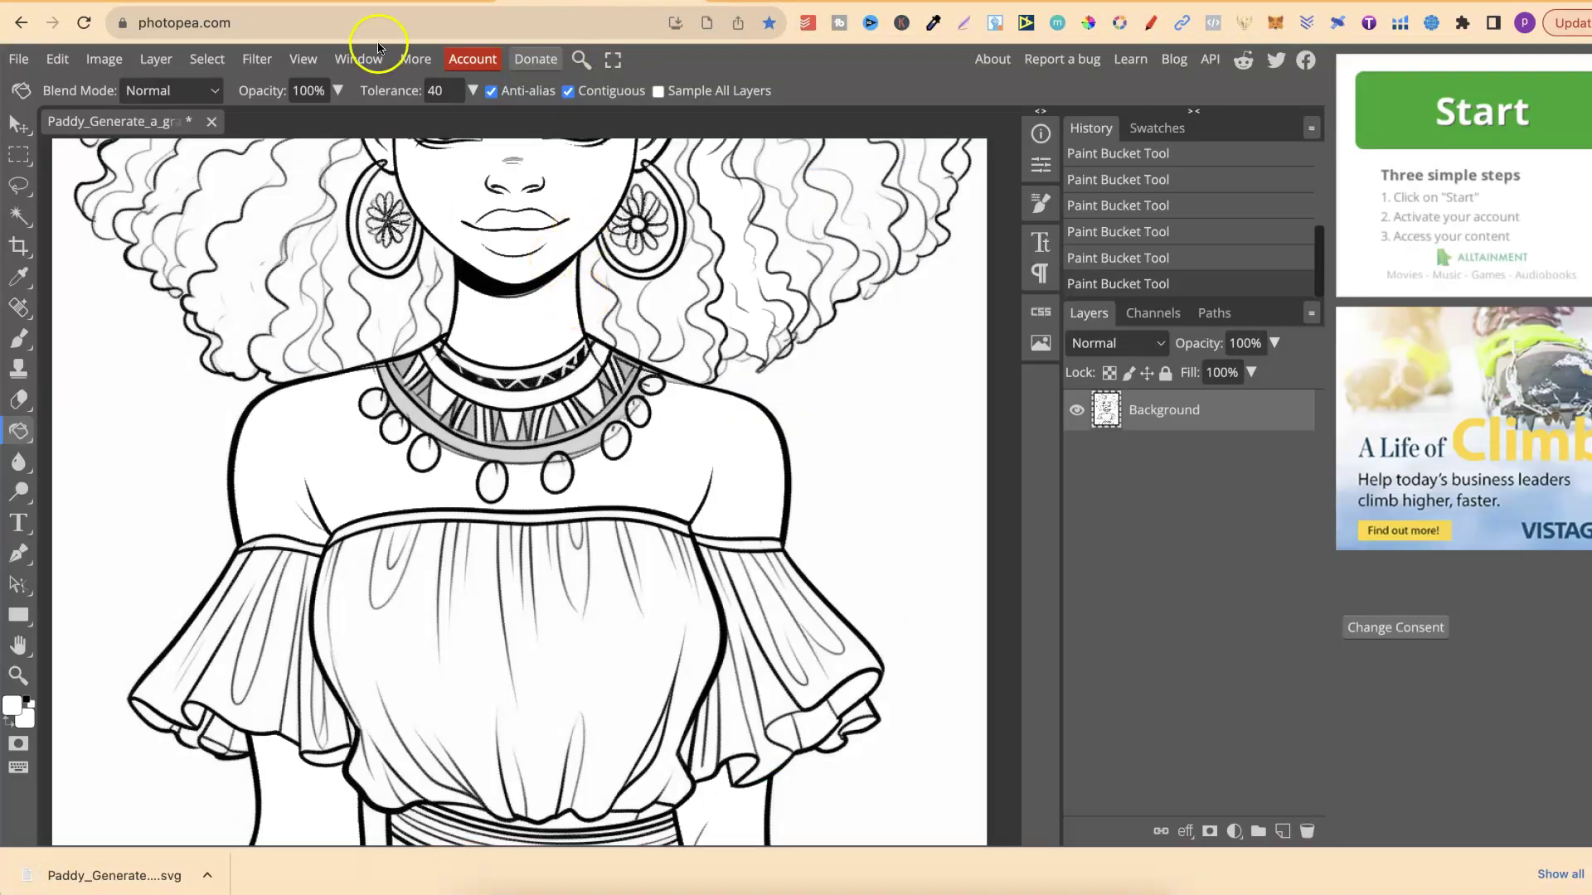
{"action": "left_click", "coordinate": [302, 60]}
{"action": "left_click", "coordinate": [330, 118]}
{"action": "left_click", "coordinate": [556, 320]}
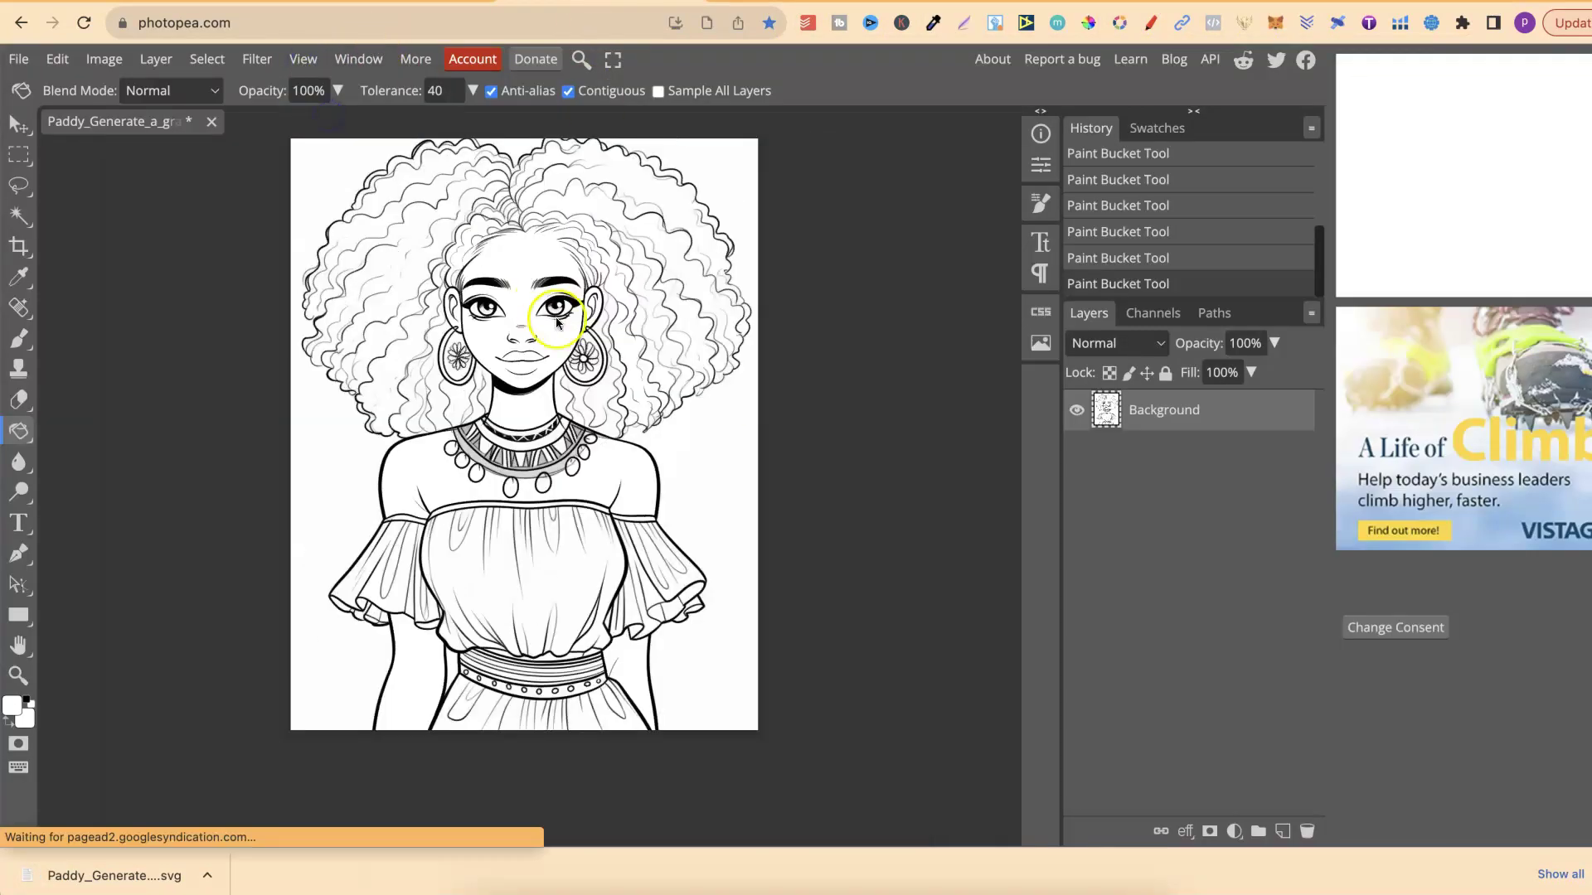